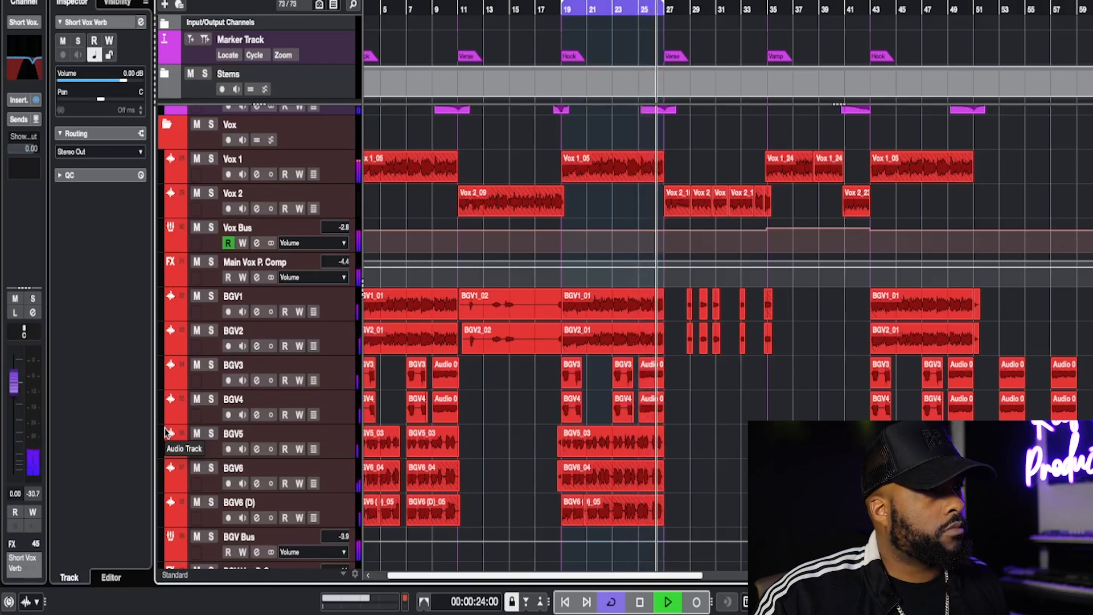
# Step: Stop playback and select the Vox 1 and Vox 2 lead vocal tracks to look over their clips across the song
pyautogui.press('space')
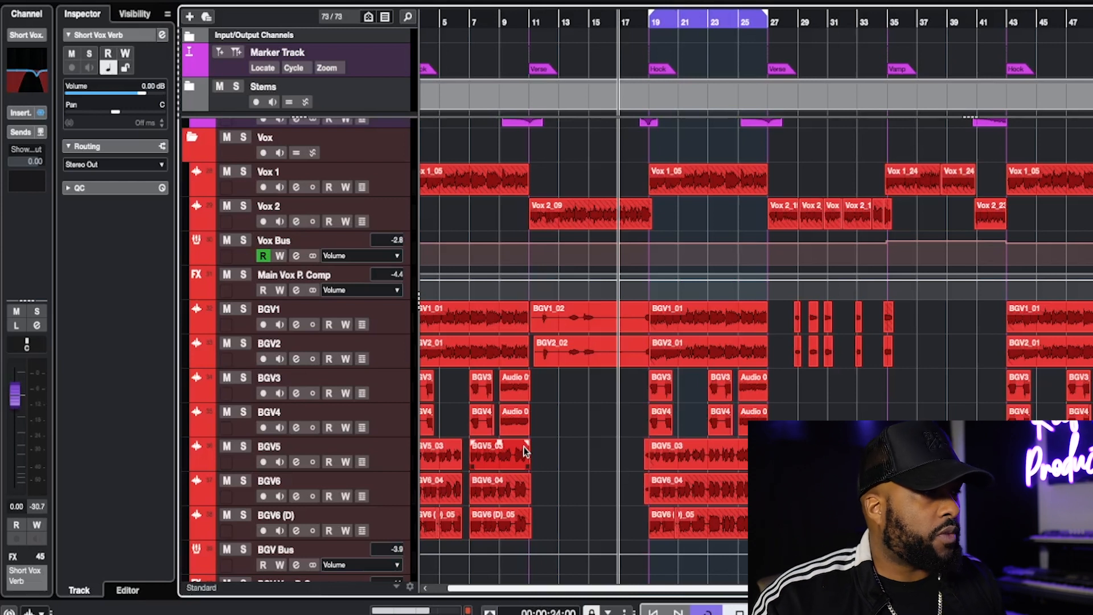
pyautogui.click(757, 364)
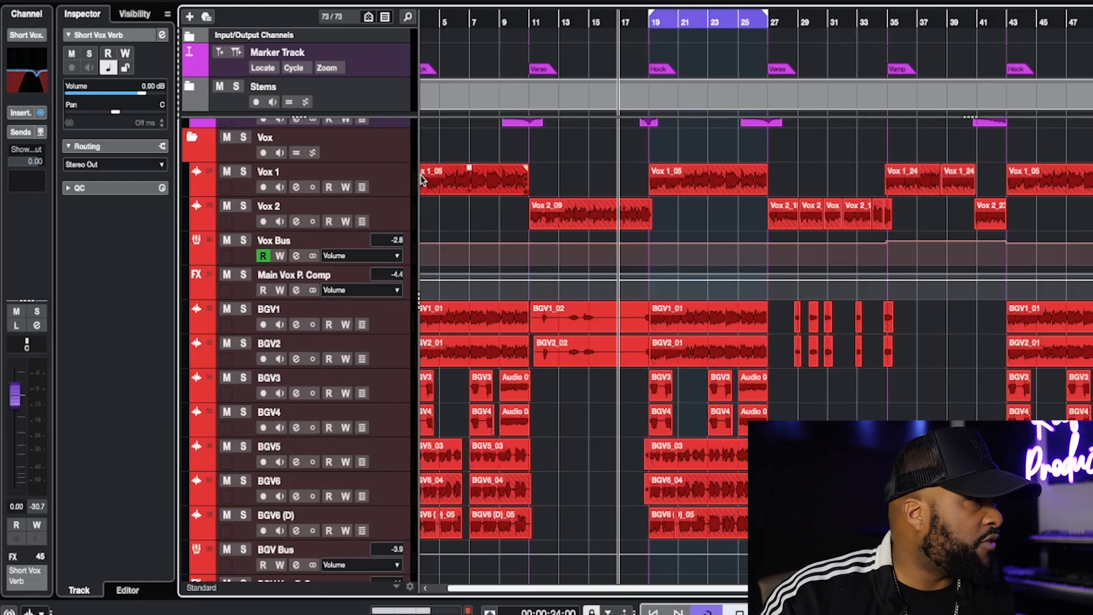
pyautogui.click(380, 194)
pyautogui.keyDown('shift'); pyautogui.click(383, 212); pyautogui.keyUp('shift')
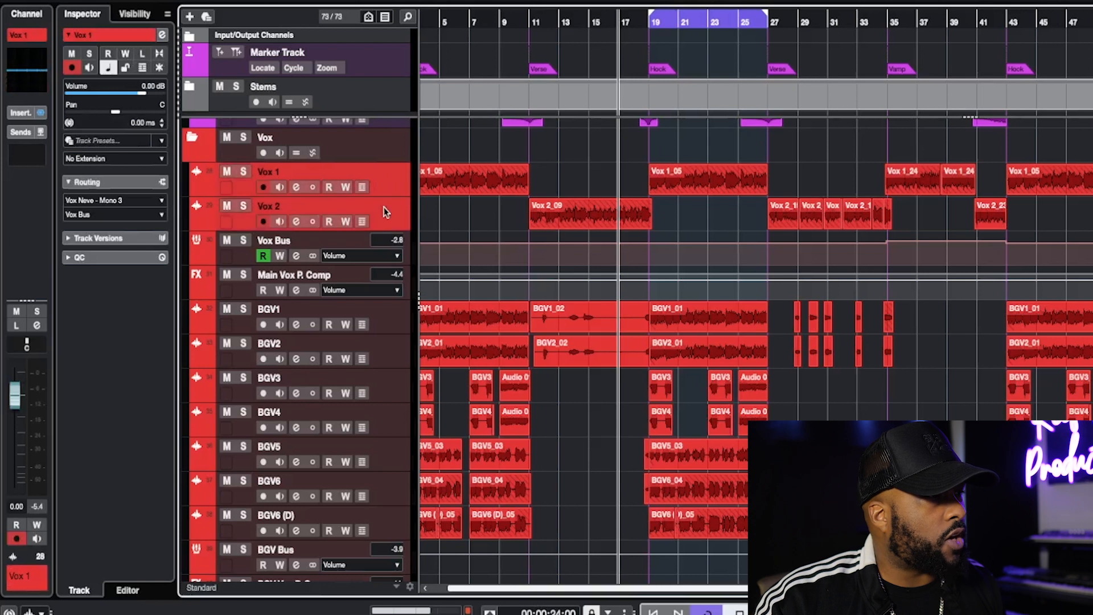
pyautogui.press('g')
pyautogui.press('g')
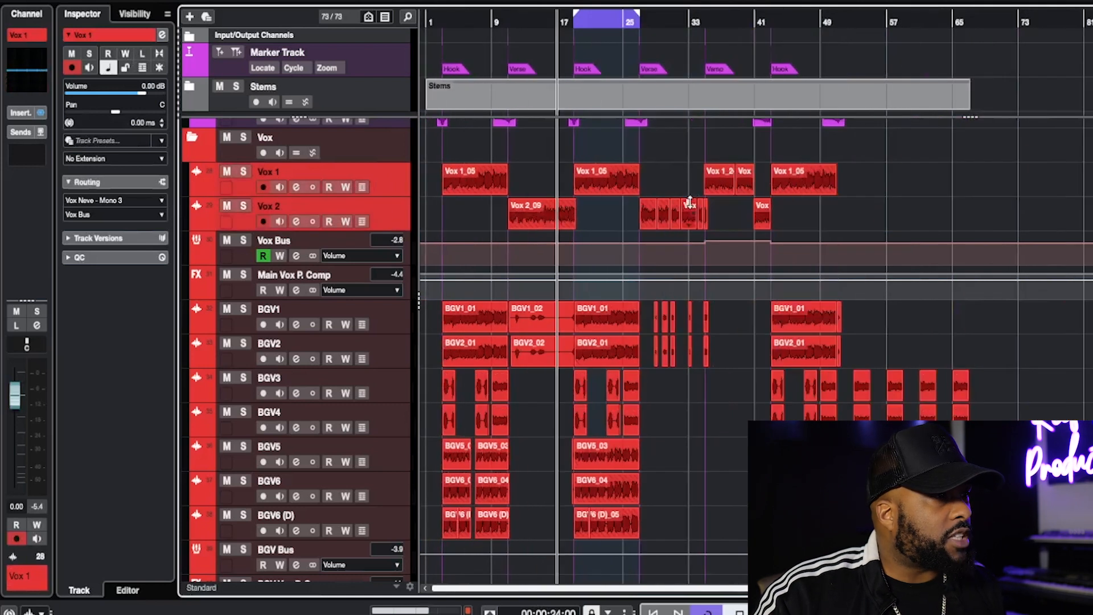
pyautogui.scroll(2, 539, 203)
pyautogui.hscroll(-3, 549, 373)
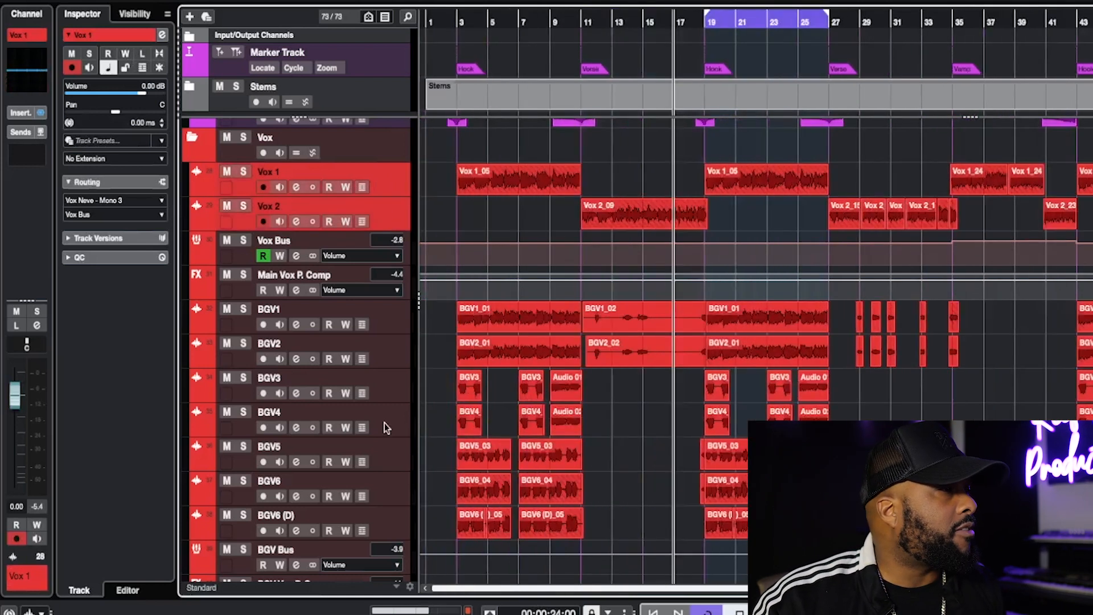
# Step: Select the tracks from BGV1 through BGV Bus and colour them orange
pyautogui.click(375, 425)
pyautogui.click(381, 329)
pyautogui.scroll(-5, 393, 398)
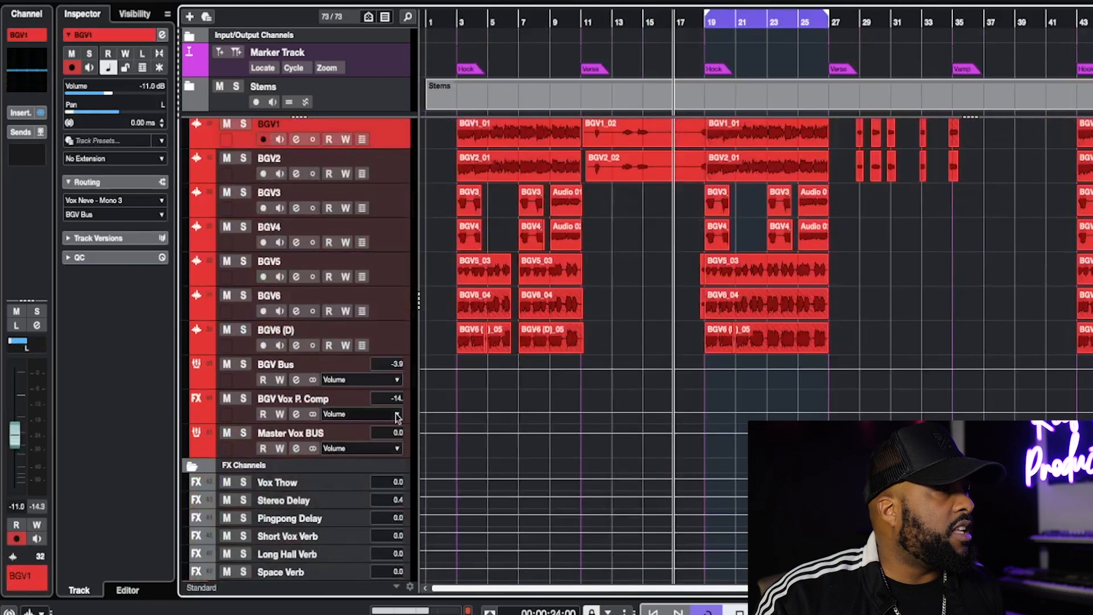
pyautogui.keyDown('shift'); pyautogui.click(396, 346); pyautogui.keyUp('shift')
pyautogui.keyDown('shift'); pyautogui.click(408, 370); pyautogui.keyUp('shift')
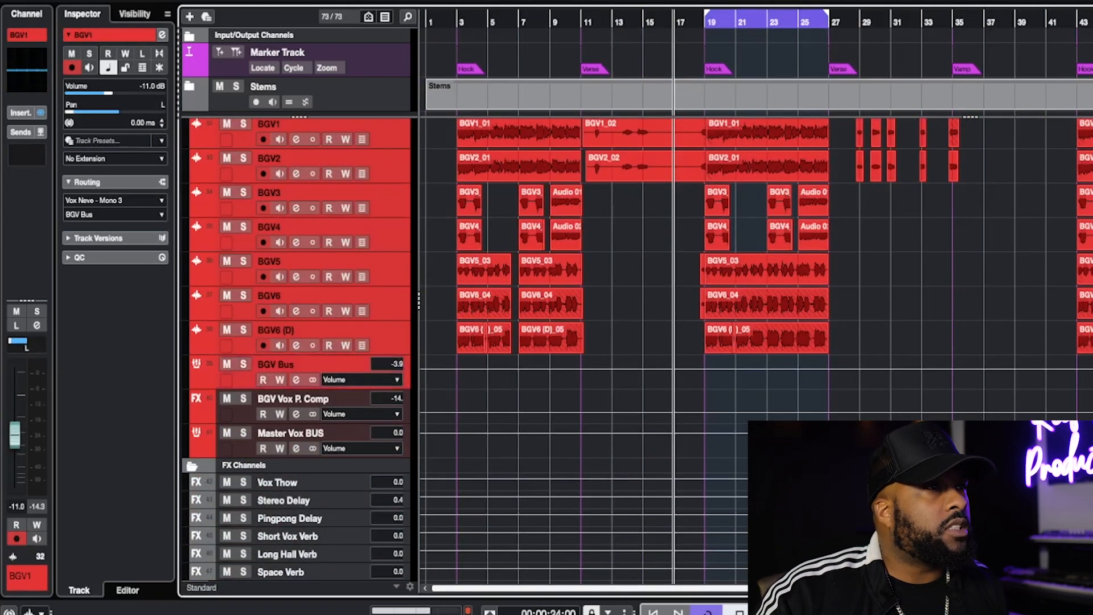
pyautogui.click(927, 2)
pyautogui.click(874, 1)
pyautogui.click(926, 245)
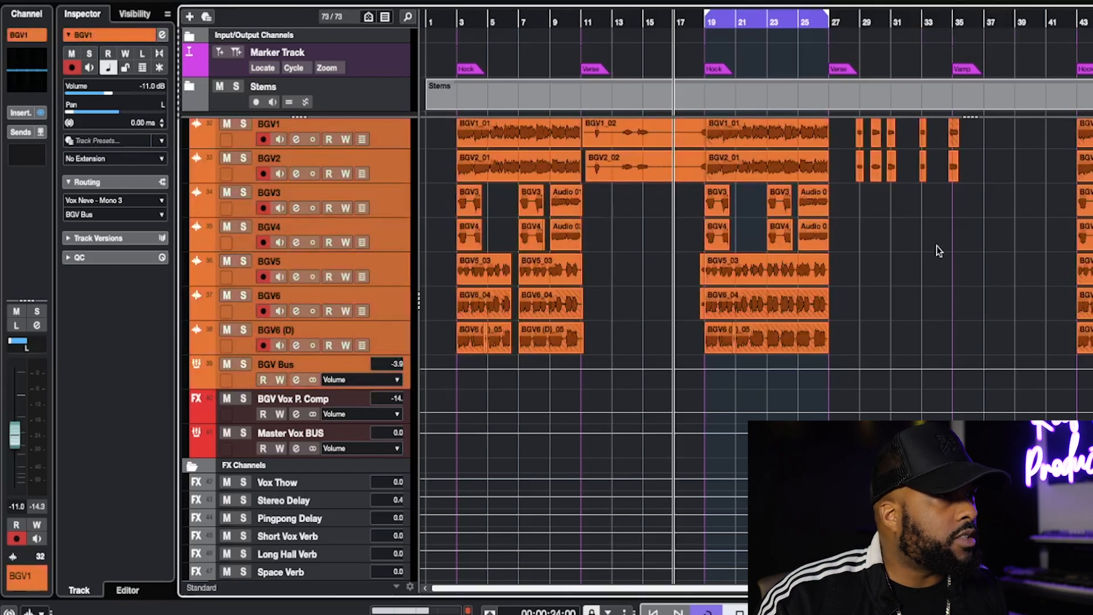
# Step: Reduce the selection to the BGV1 track, and mute Vox 1, Vox 2 and Vox Bus
pyautogui.scroll(5, 937, 250)
pyautogui.scroll(-1, 937, 256)
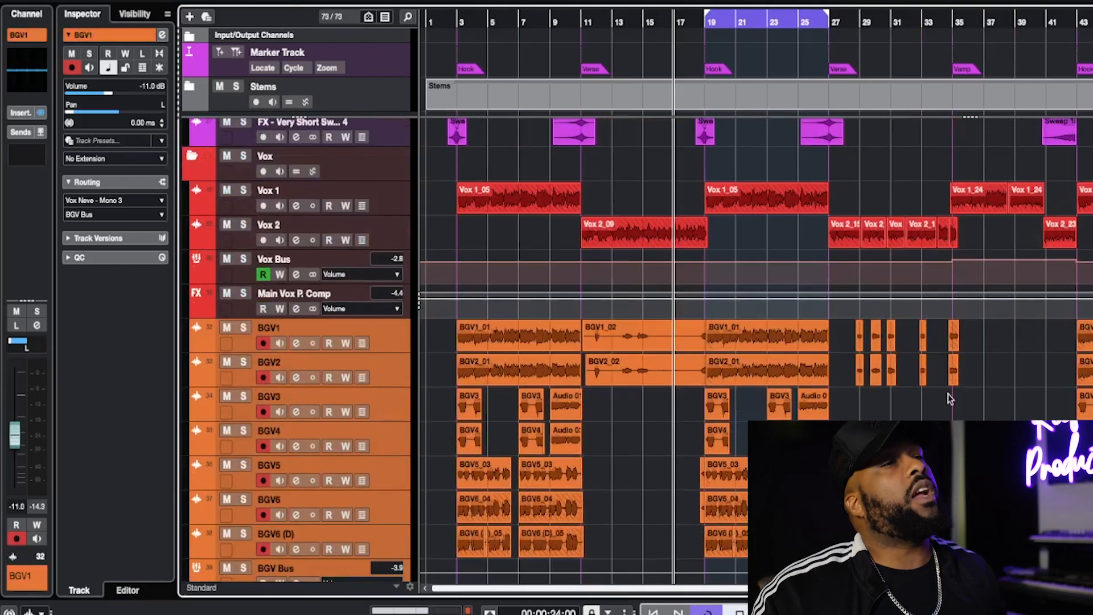
pyautogui.click(409, 309)
pyautogui.click(405, 327)
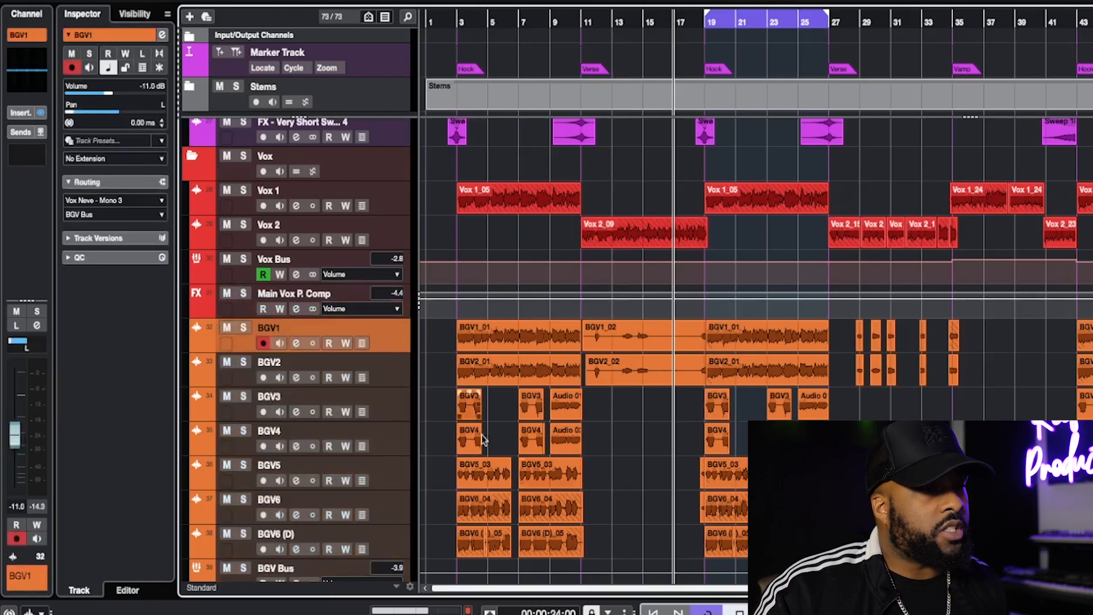
pyautogui.scroll(-2, 576, 462)
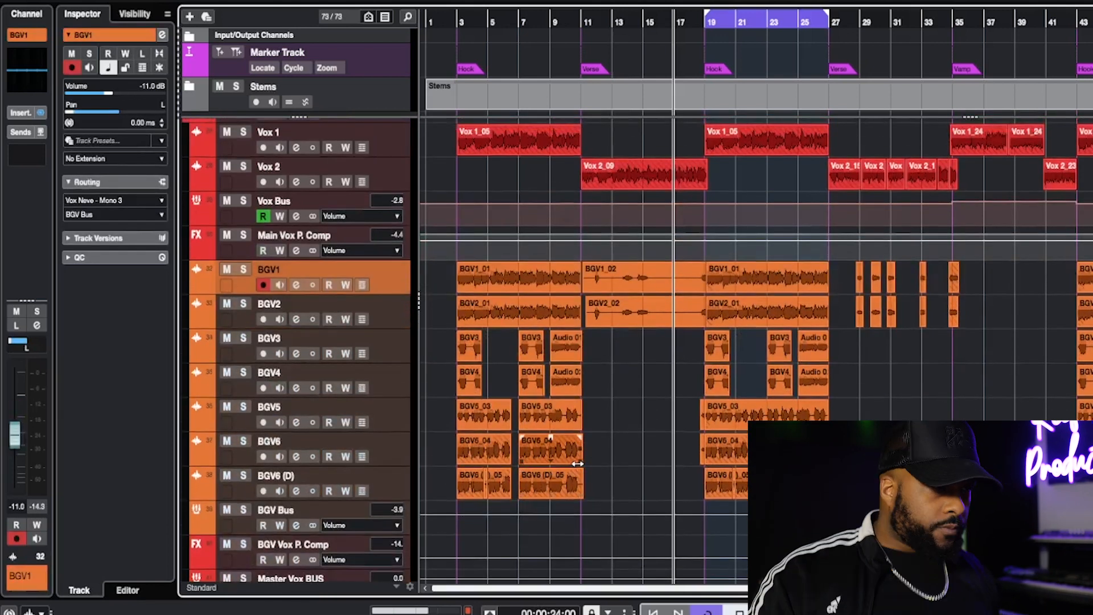
pyautogui.scroll(2, 576, 463)
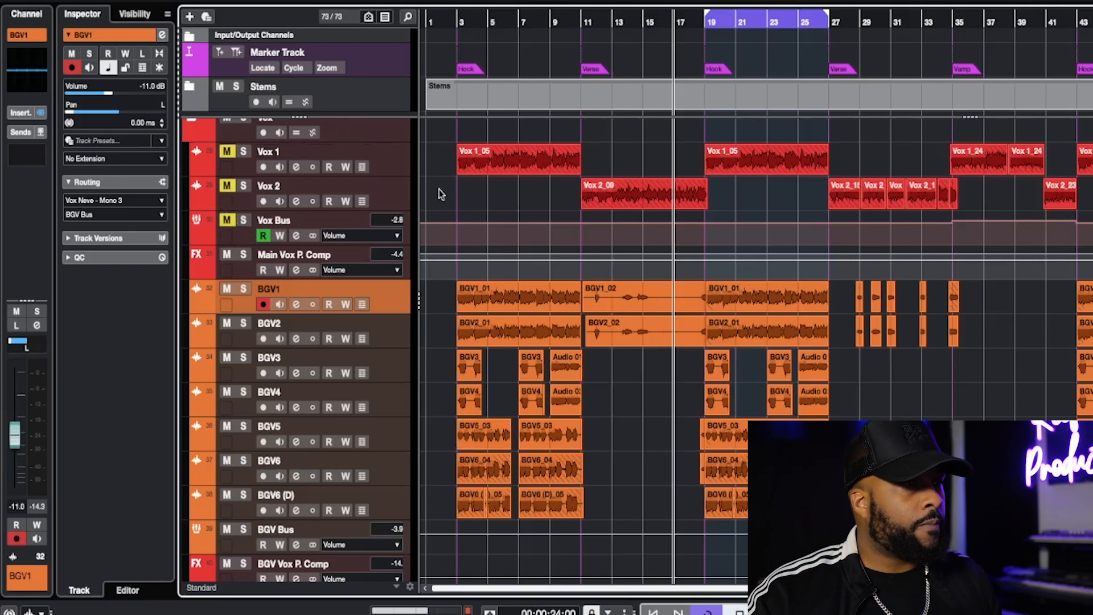
# Step: Play the second hook from just before bar 19 to hear all the background vocals, and stop playback
pyautogui.press('h')
pyautogui.press('h')
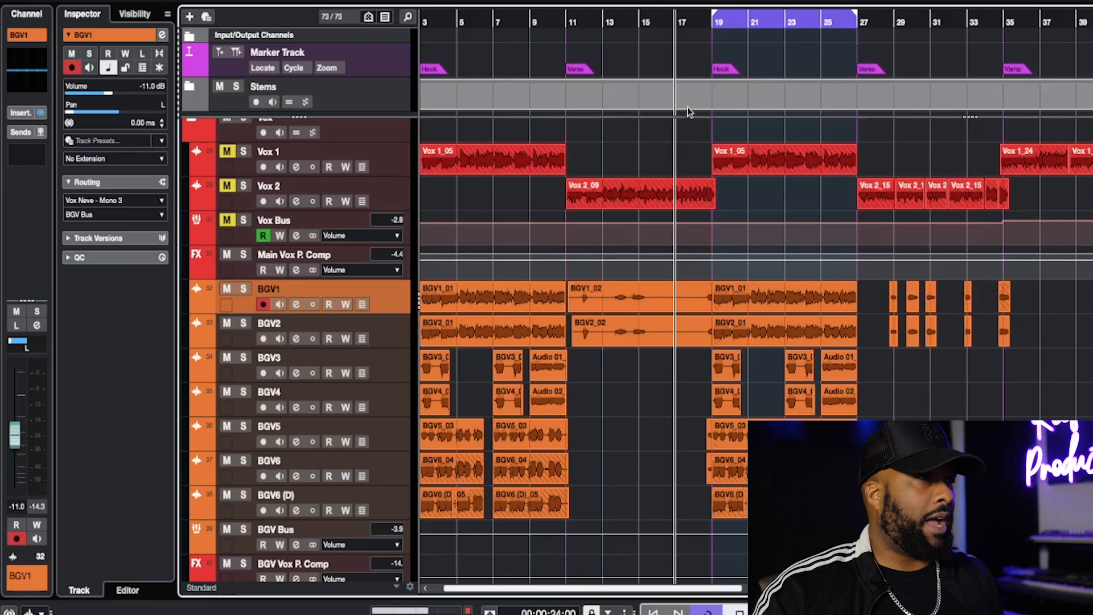
pyautogui.click(701, 22)
pyautogui.press('h')
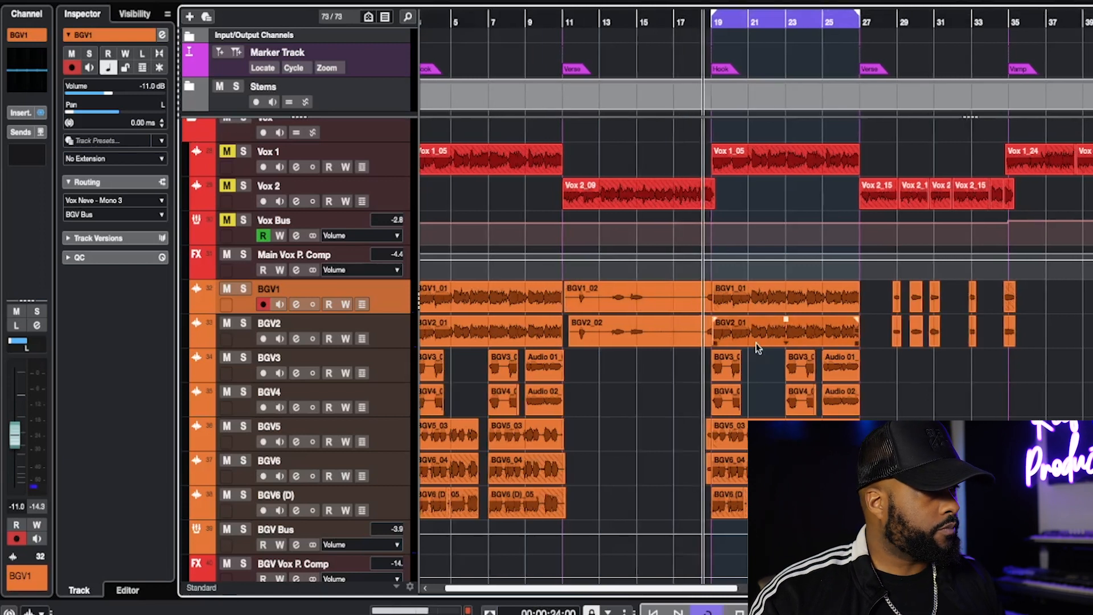
pyautogui.press('h')
pyautogui.press('h')
pyautogui.press('h')
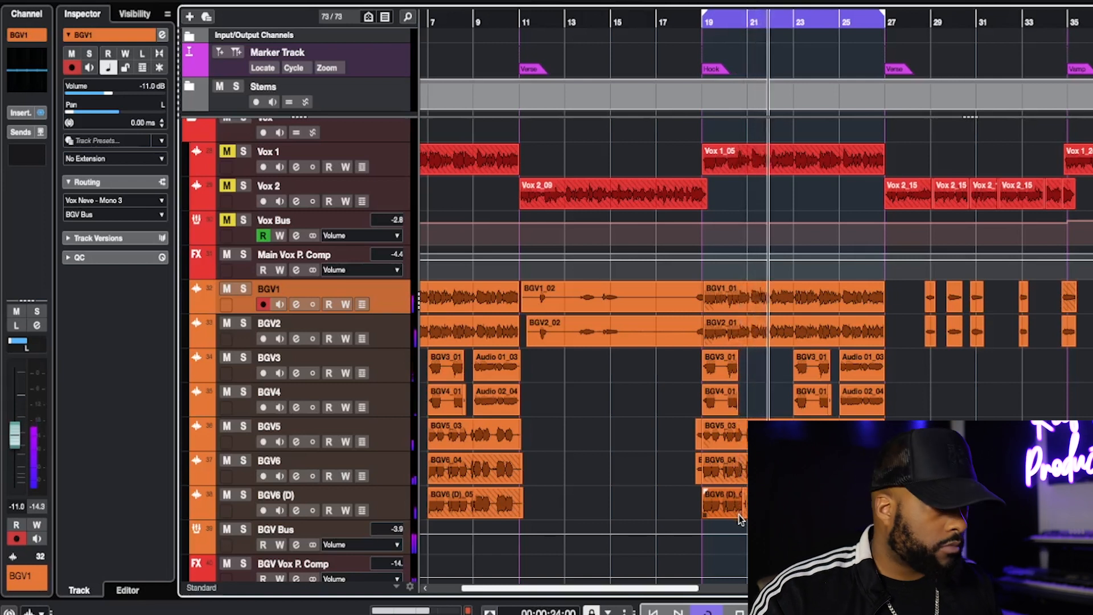
pyautogui.scroll(3, 739, 515)
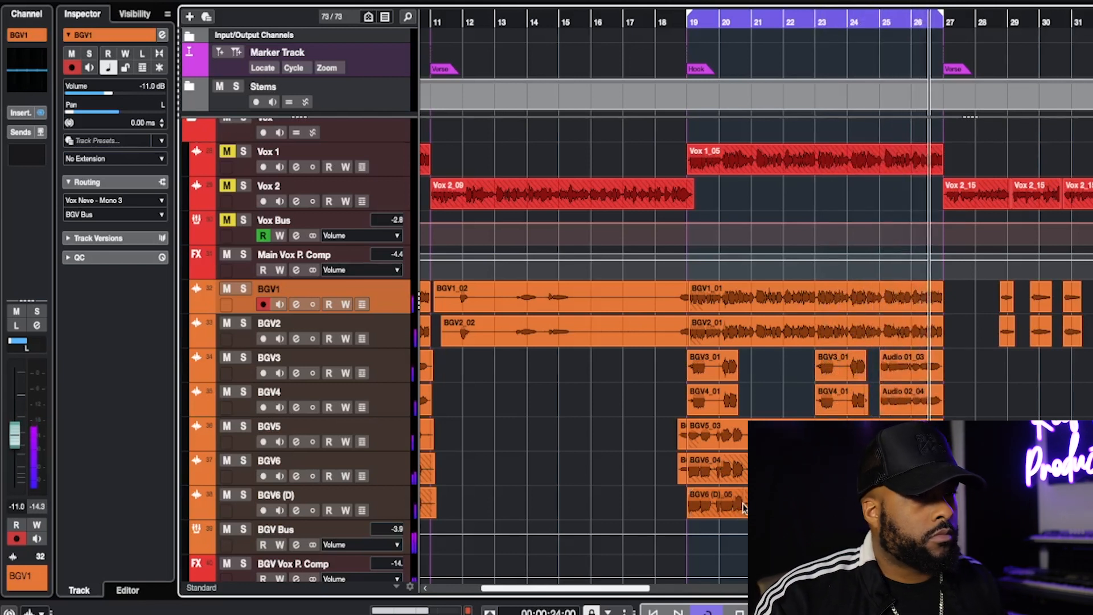
pyautogui.press('space')
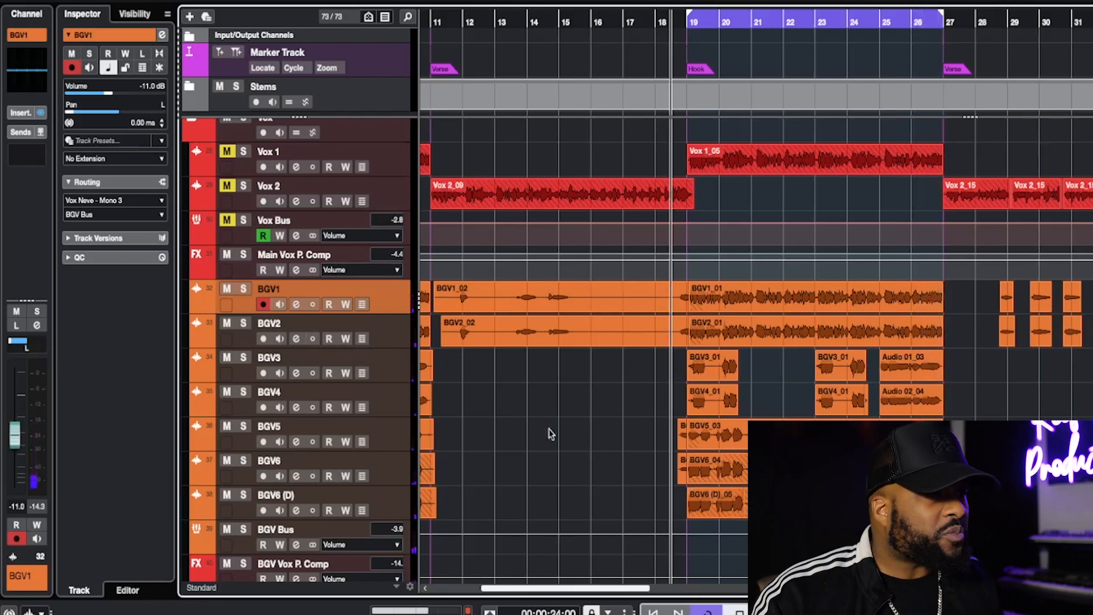
# Step: Solo BGV1 and BGV2, play them from bar 19, and clear both solos after stopping
pyautogui.scroll(5, 710, 431)
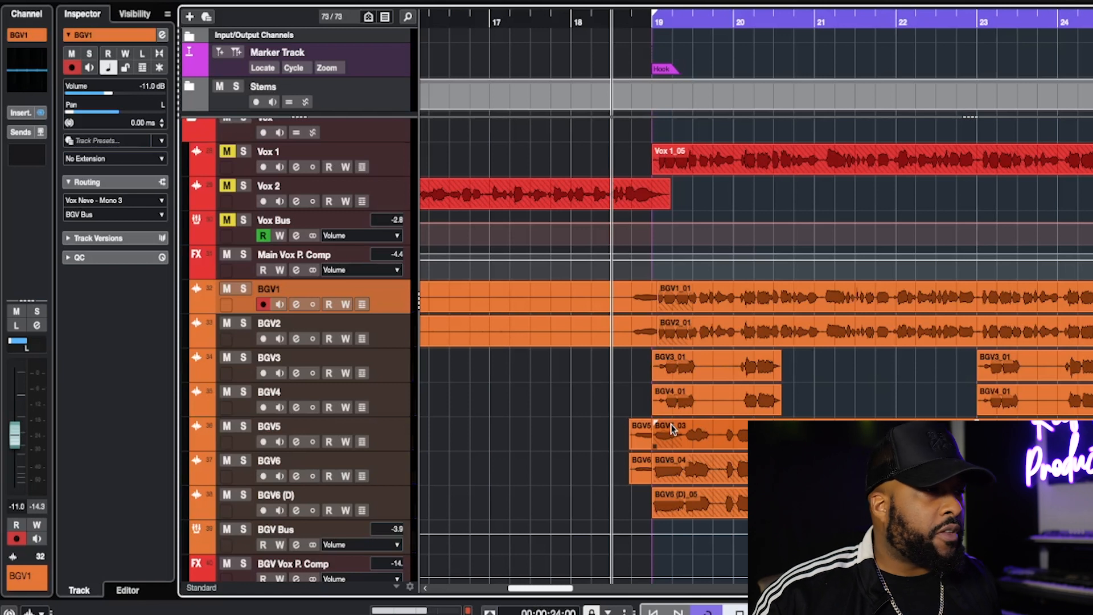
pyautogui.keyDown('shift'); pyautogui.click(379, 329); pyautogui.keyUp('shift')
pyautogui.click(653, 27)
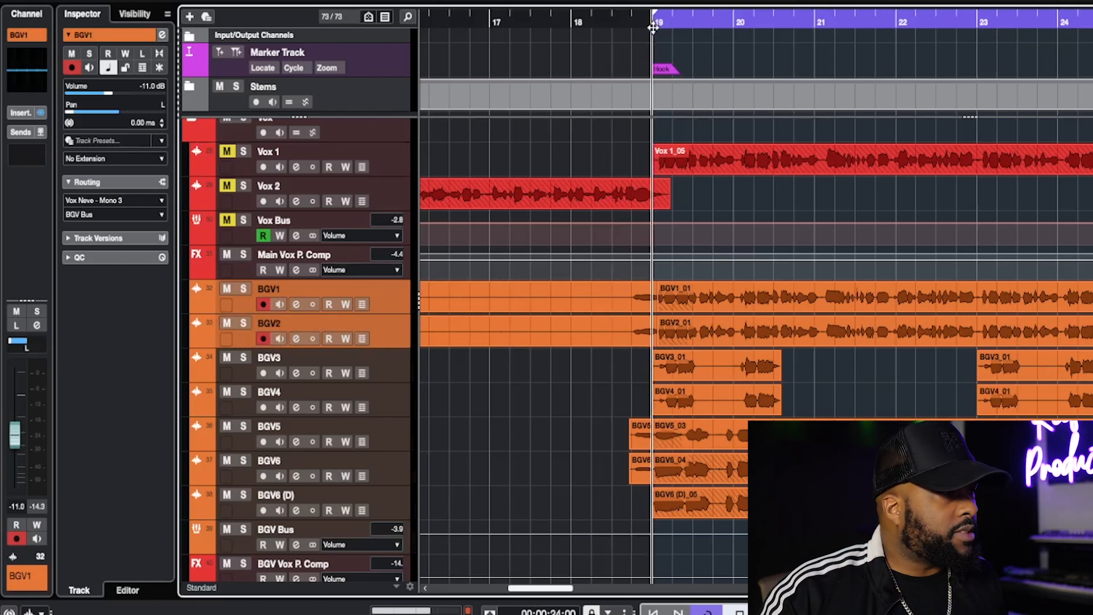
pyautogui.click(243, 289)
pyautogui.click(241, 289)
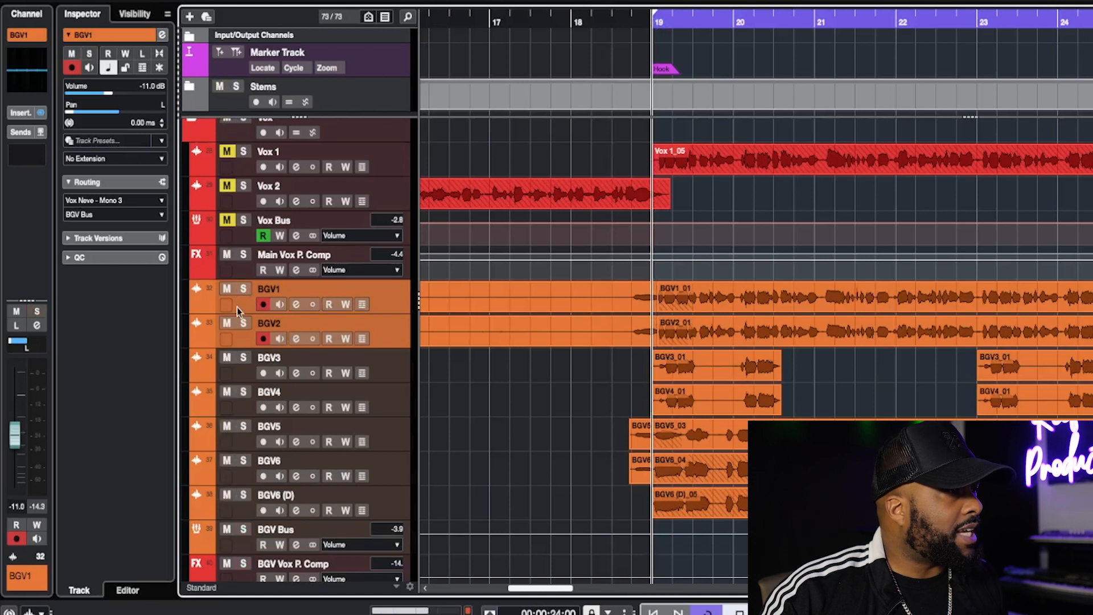
pyautogui.click(247, 324)
pyautogui.press('space')
pyautogui.scroll(-1, 665, 433)
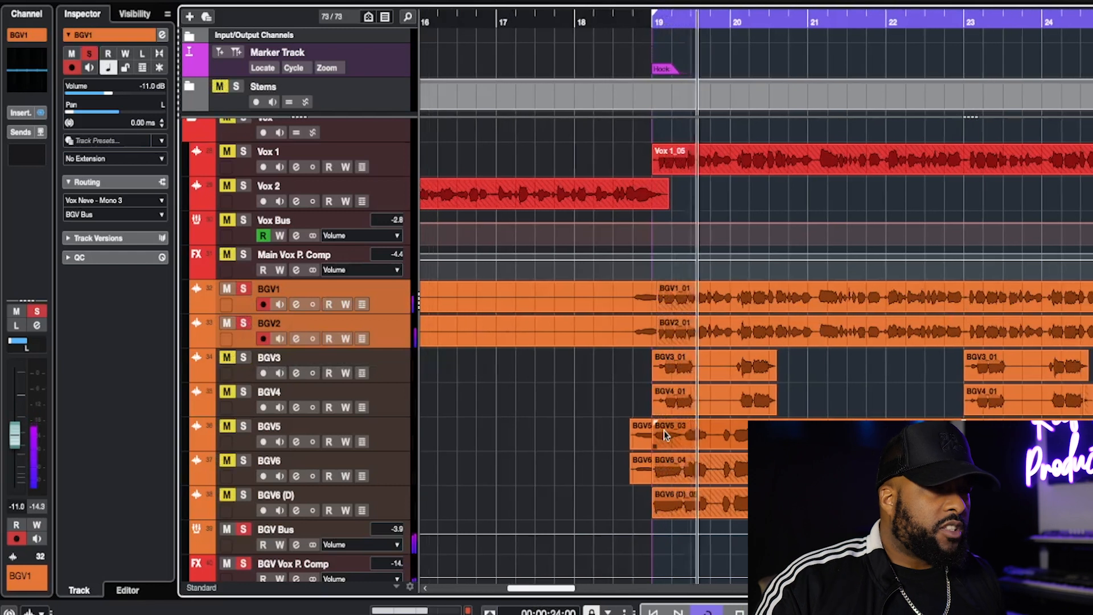
pyautogui.press('space')
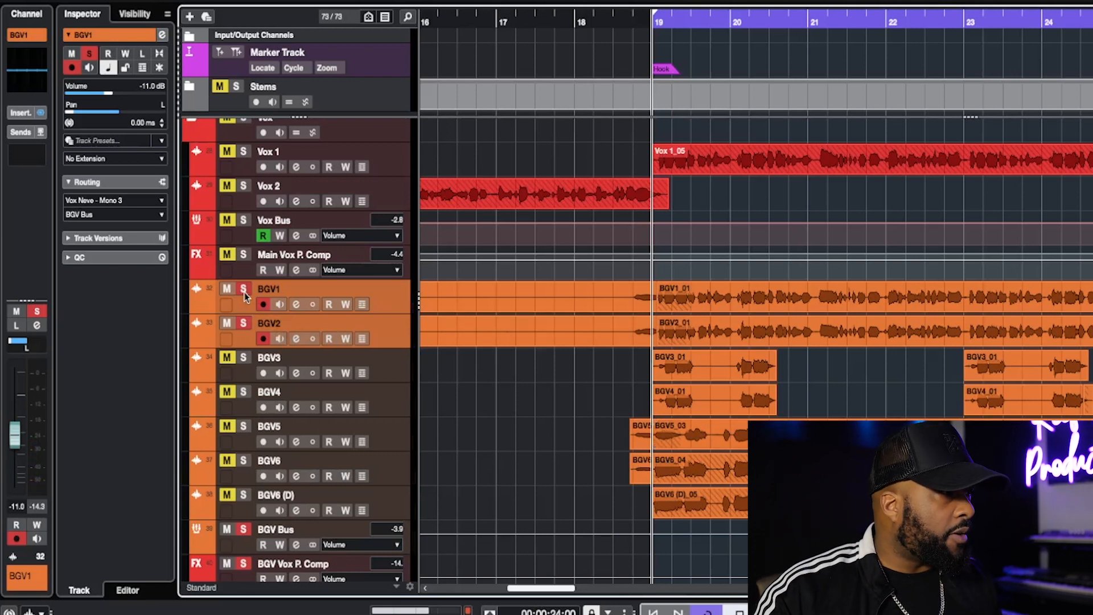
pyautogui.click(243, 323)
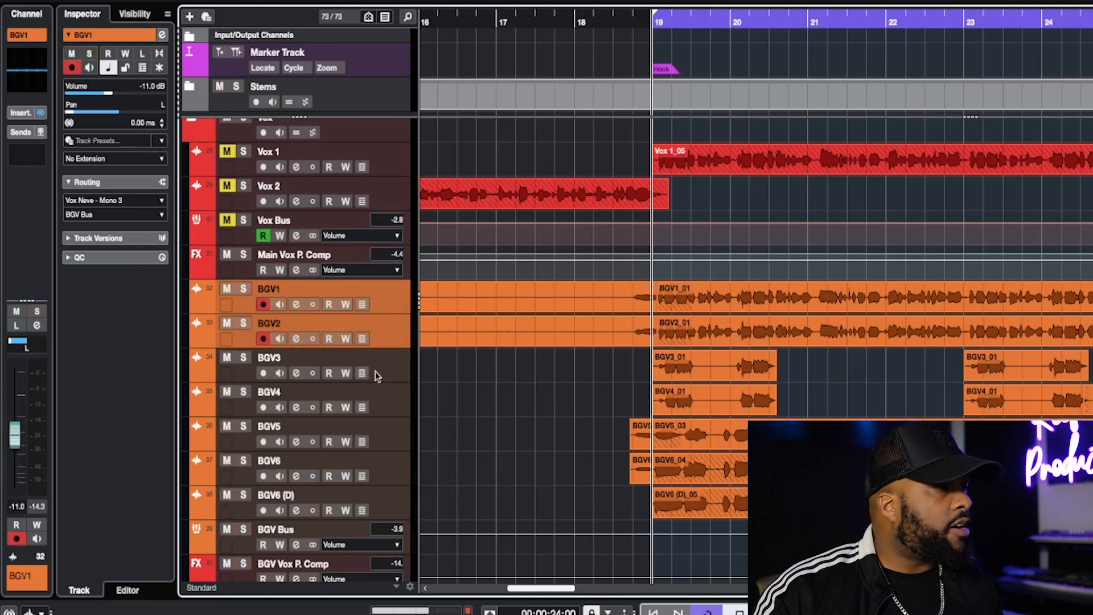
# Step: Solo BGV3 and BGV4, play the hook from bar 19, and clear both solos after stopping
pyautogui.click(378, 375)
pyautogui.keyDown('shift'); pyautogui.click(387, 411); pyautogui.keyUp('shift')
pyautogui.press('s')
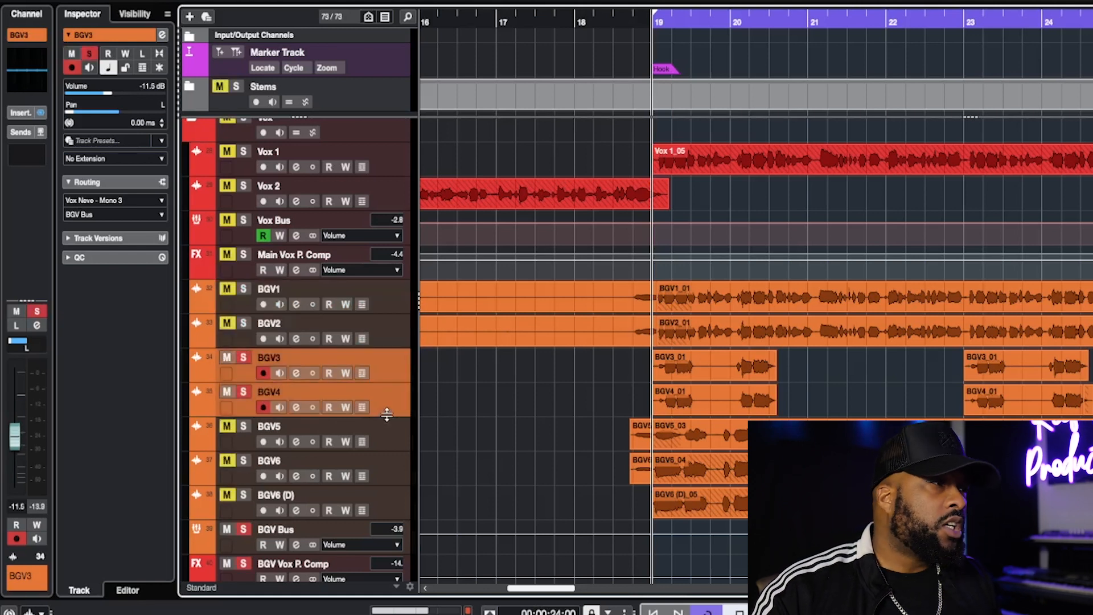
pyautogui.press('space')
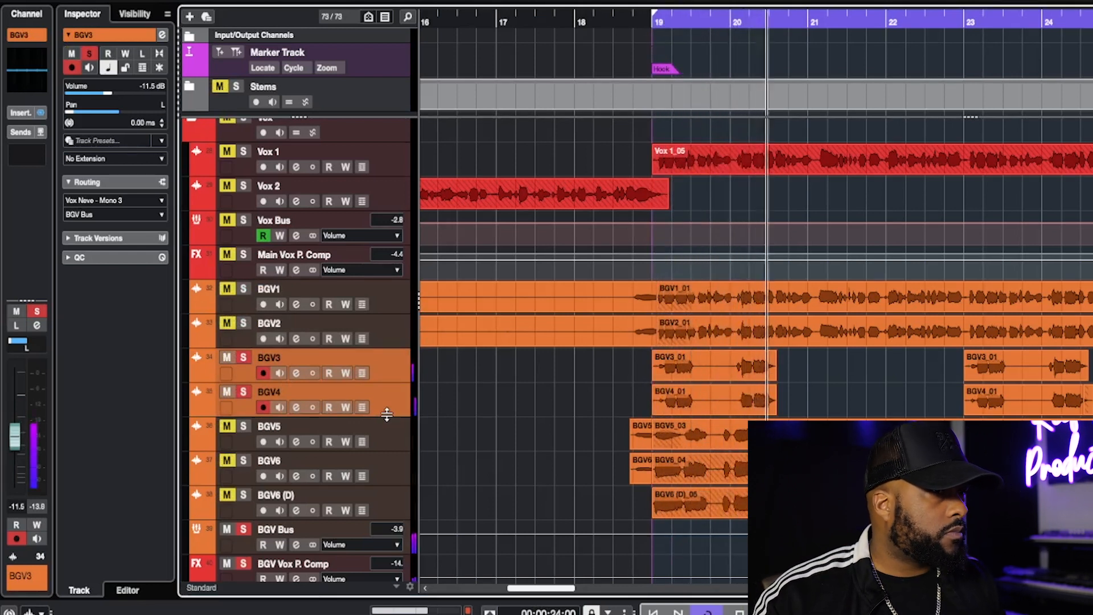
pyautogui.press('space')
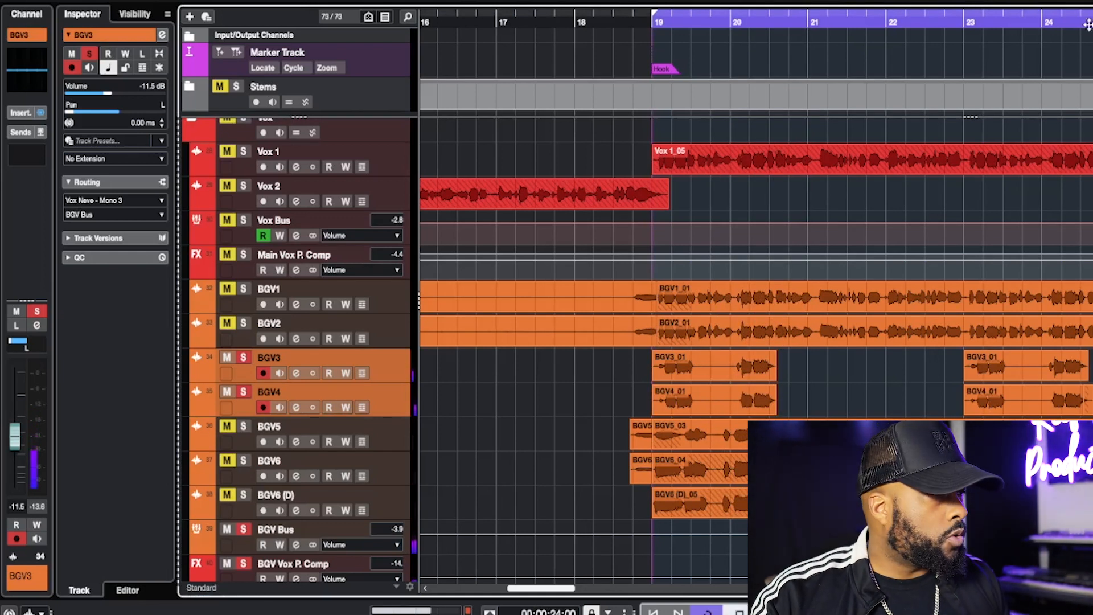
pyautogui.click(244, 357)
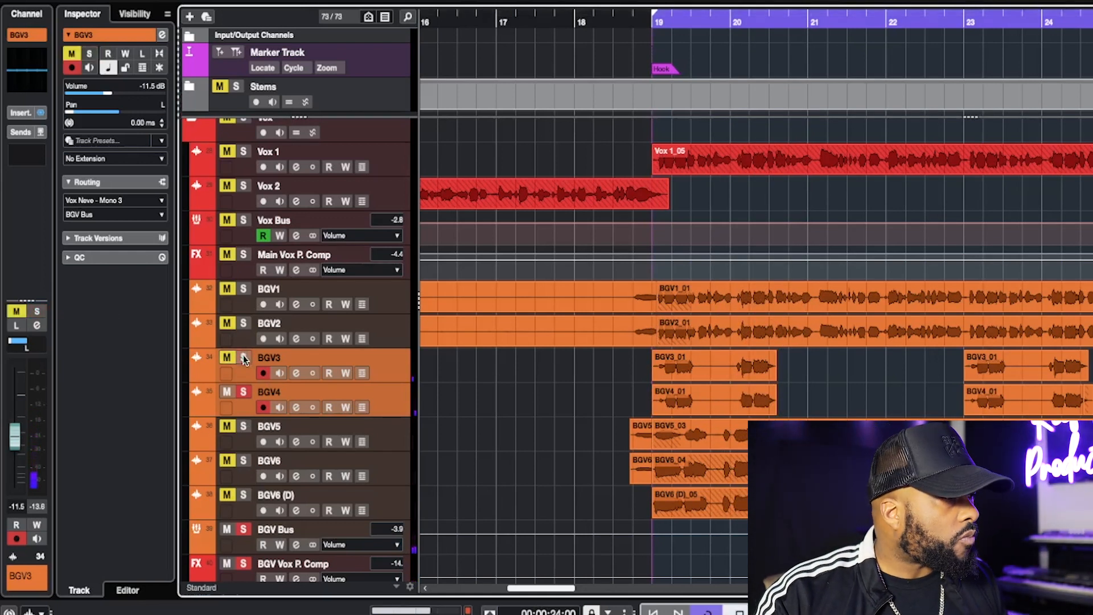
pyautogui.click(244, 392)
# Step: Solo BGV5, BGV6 and BGV6 (D), play them from bar 19, stop, and clear the solos with BGV1 selected
pyautogui.click(409, 444)
pyautogui.keyDown('shift'); pyautogui.click(405, 494); pyautogui.keyUp('shift')
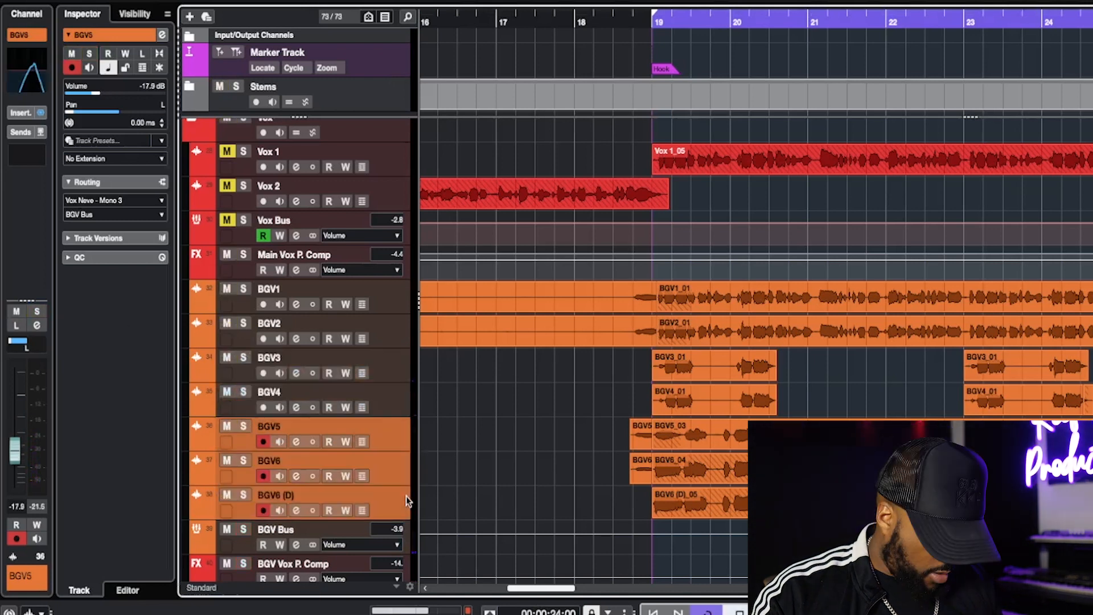
pyautogui.press('s')
pyautogui.press('space')
pyautogui.click(648, 21)
pyautogui.press('space')
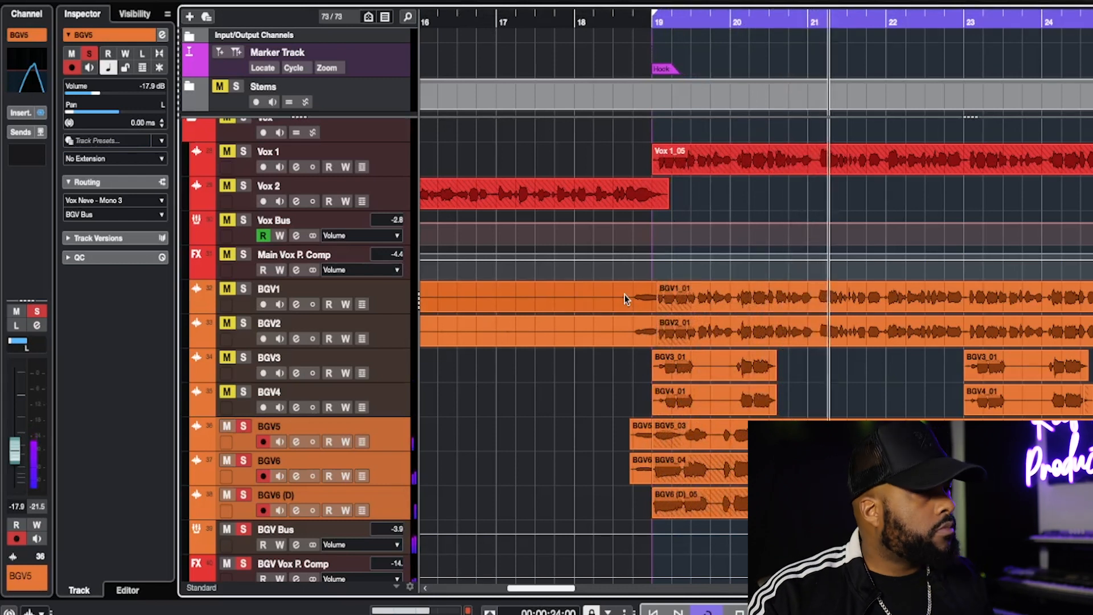
pyautogui.press('space')
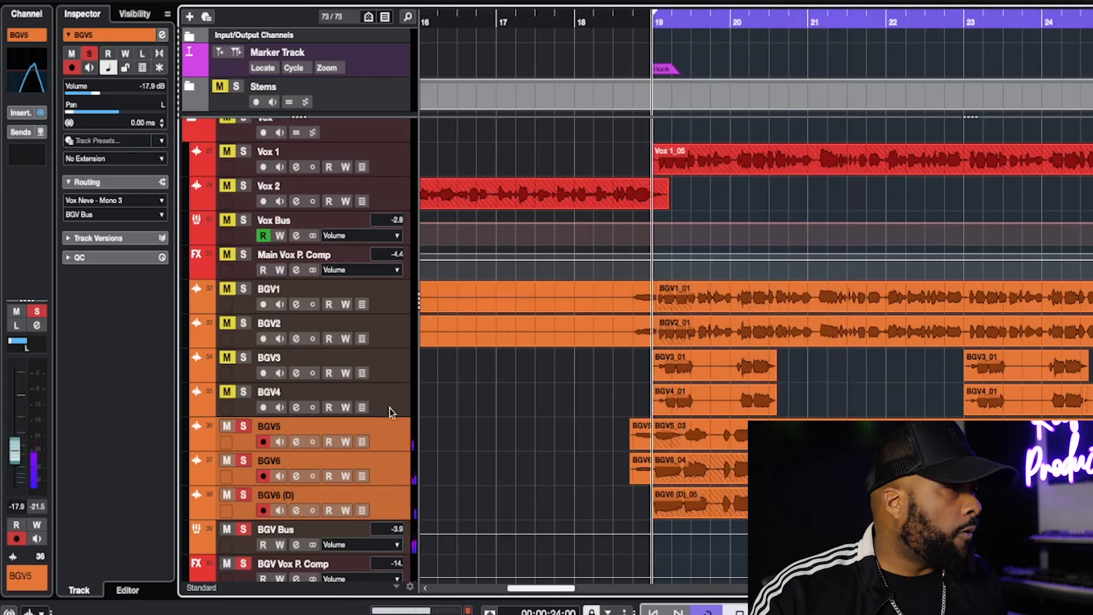
pyautogui.click(395, 292)
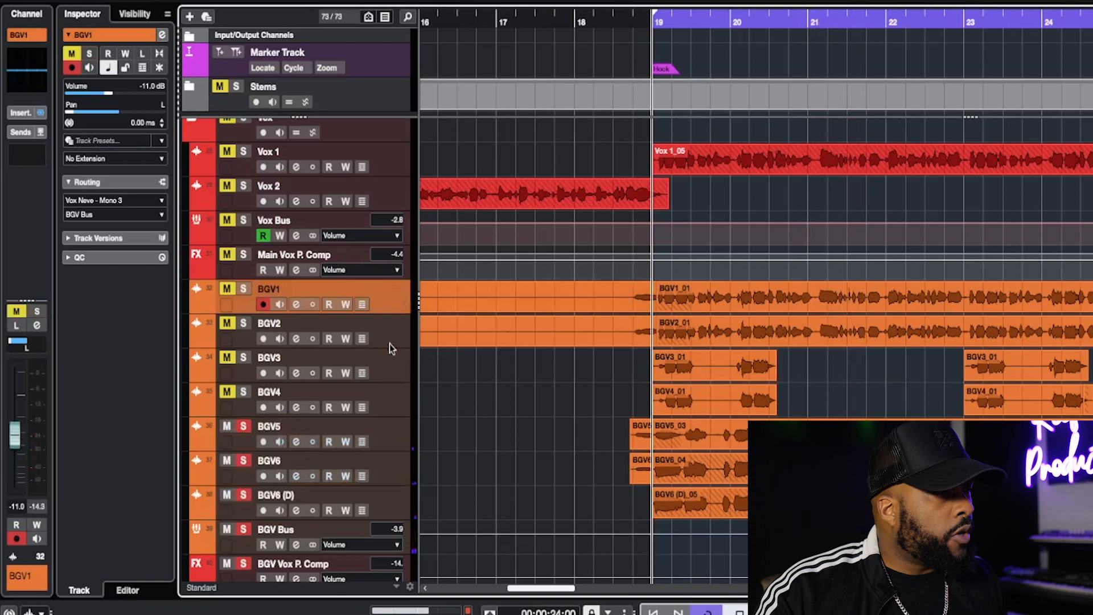
pyautogui.press('m')
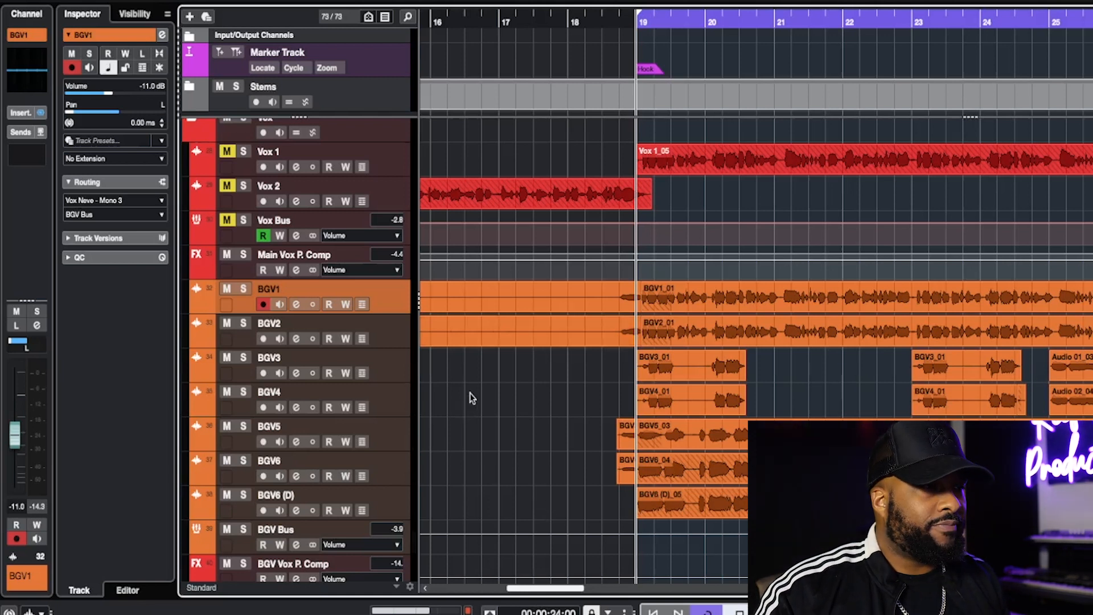
# Step: Highlight all tracks from BGV1 to BGV6 (D), the BGV1 and BGV2 pair, and the BGV3 and BGV4 pair in turn
pyautogui.keyDown('shift'); pyautogui.click(385, 504); pyautogui.keyUp('shift')
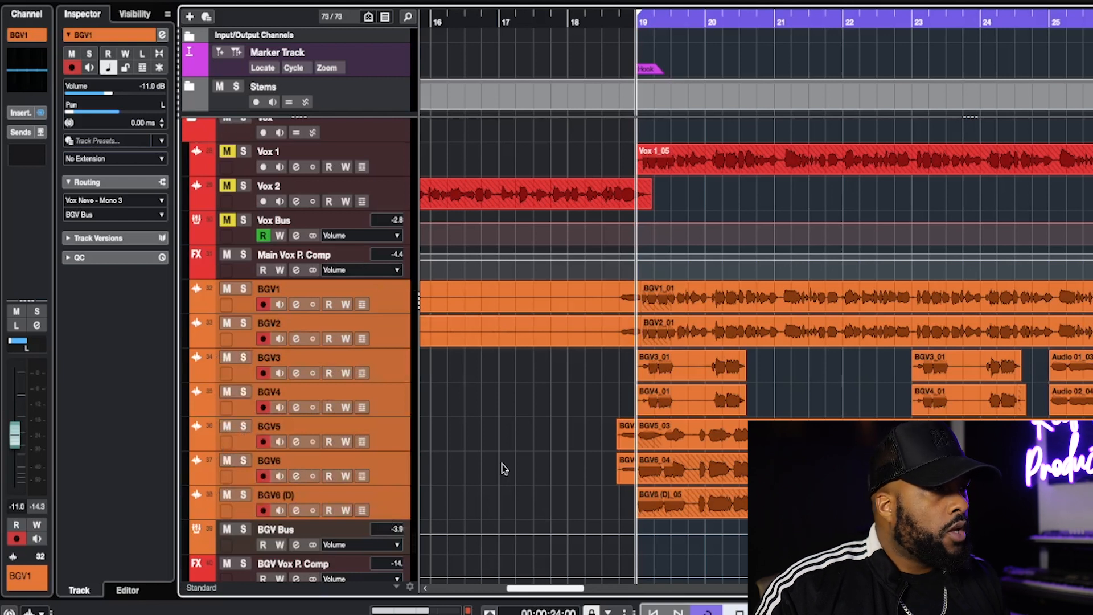
pyautogui.click(404, 323)
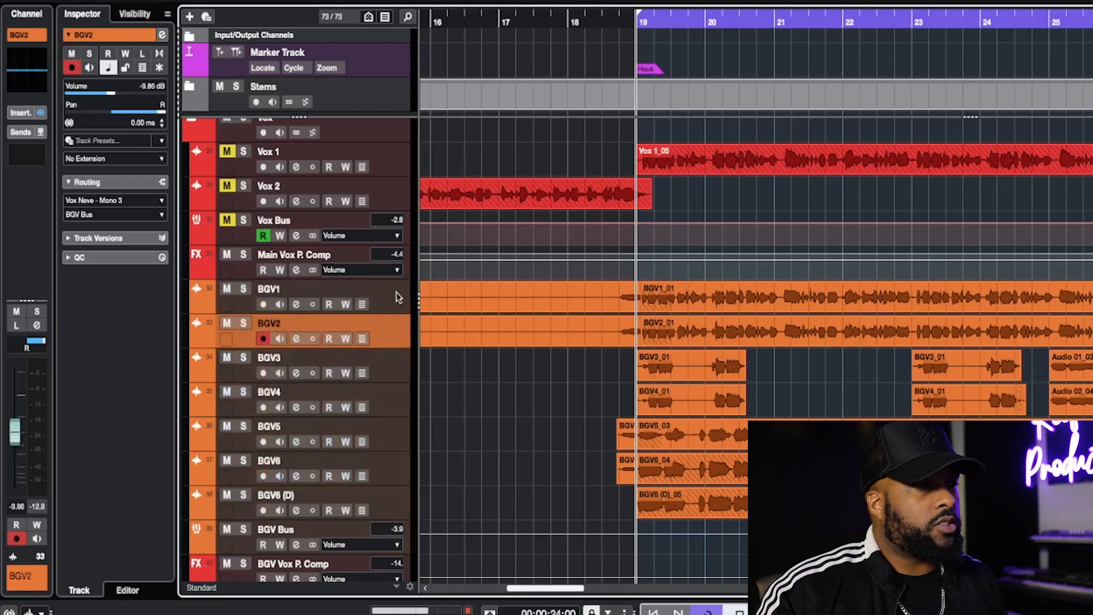
pyautogui.keyDown('shift'); pyautogui.click(397, 297); pyautogui.keyUp('shift')
pyautogui.click(387, 371)
pyautogui.keyDown('shift'); pyautogui.click(389, 411); pyautogui.keyUp('shift')
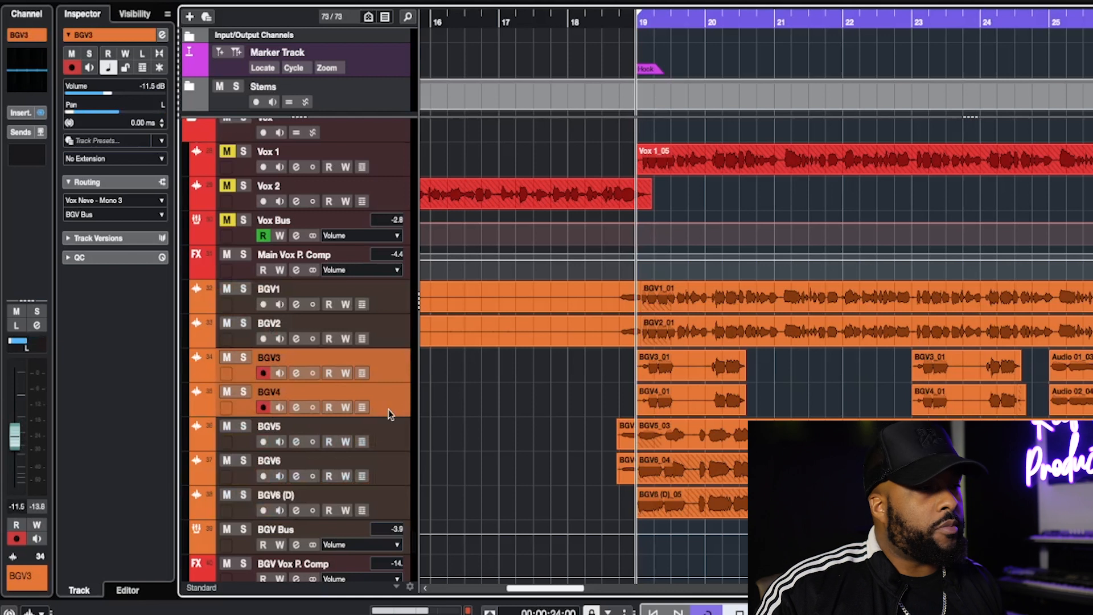
# Step: Highlight the BGV5 to BGV6 (D) group, followed by all background tracks from BGV1 to BGV6 (D)
pyautogui.click(392, 444)
pyautogui.keyDown('shift'); pyautogui.click(388, 503); pyautogui.keyUp('shift')
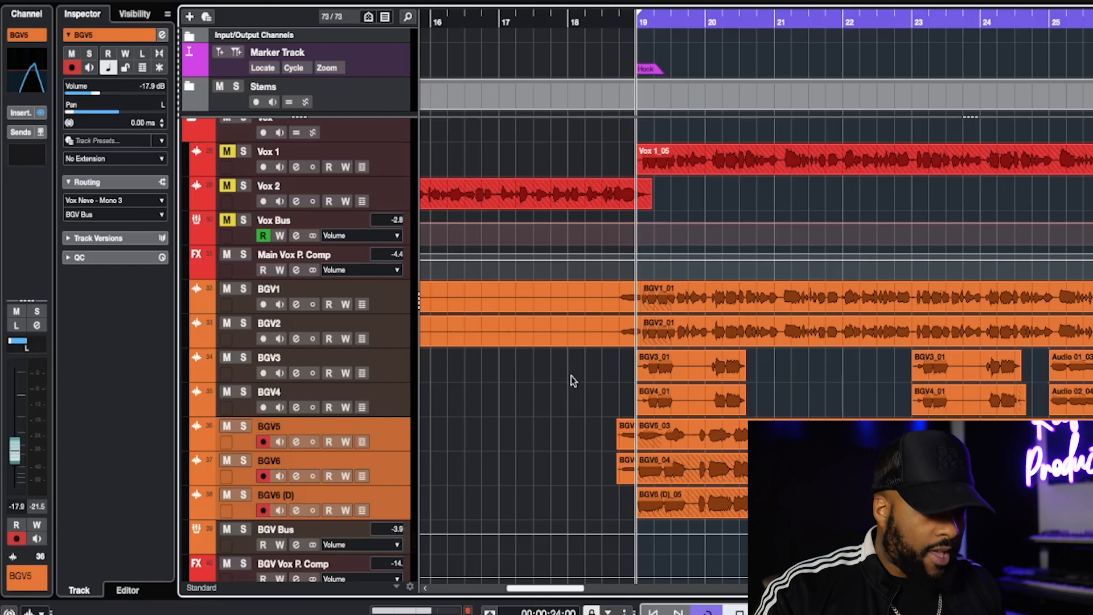
pyautogui.click(377, 310)
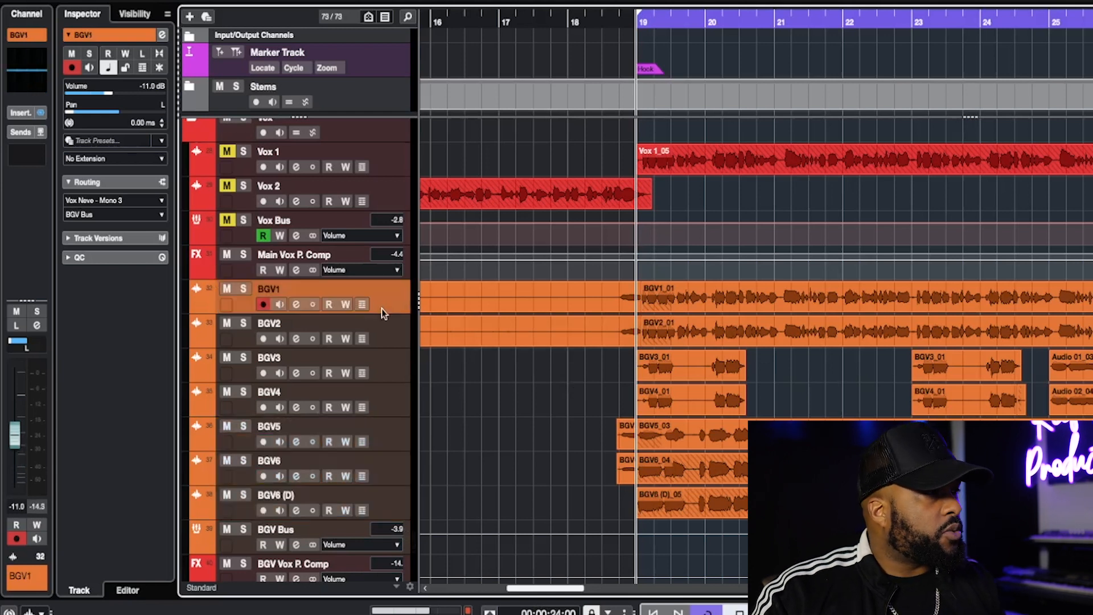
pyautogui.keyDown('shift'); pyautogui.click(383, 506); pyautogui.keyUp('shift')
# Step: Show the mixer to examine the inserts on the background vocal channels, and return to the project window
pyautogui.press('r')
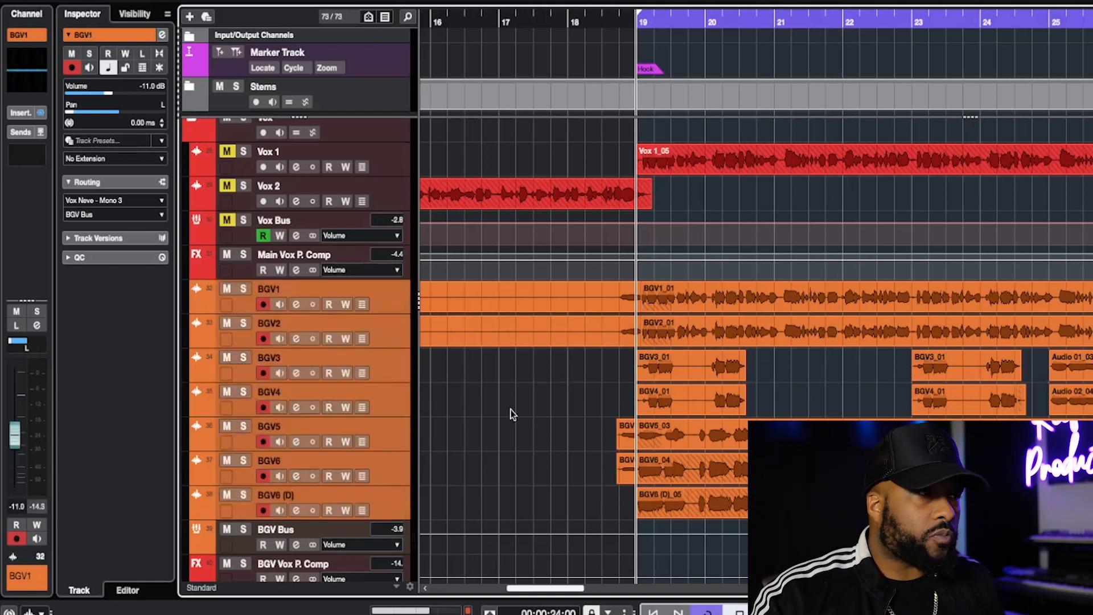
pyautogui.press('F3')
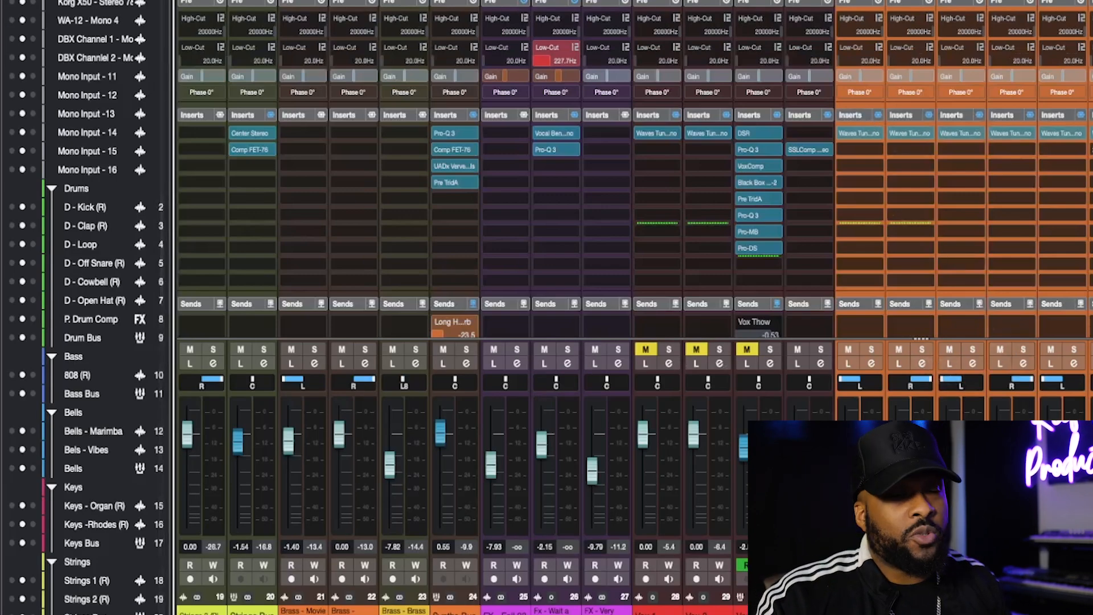
pyautogui.press('F3')
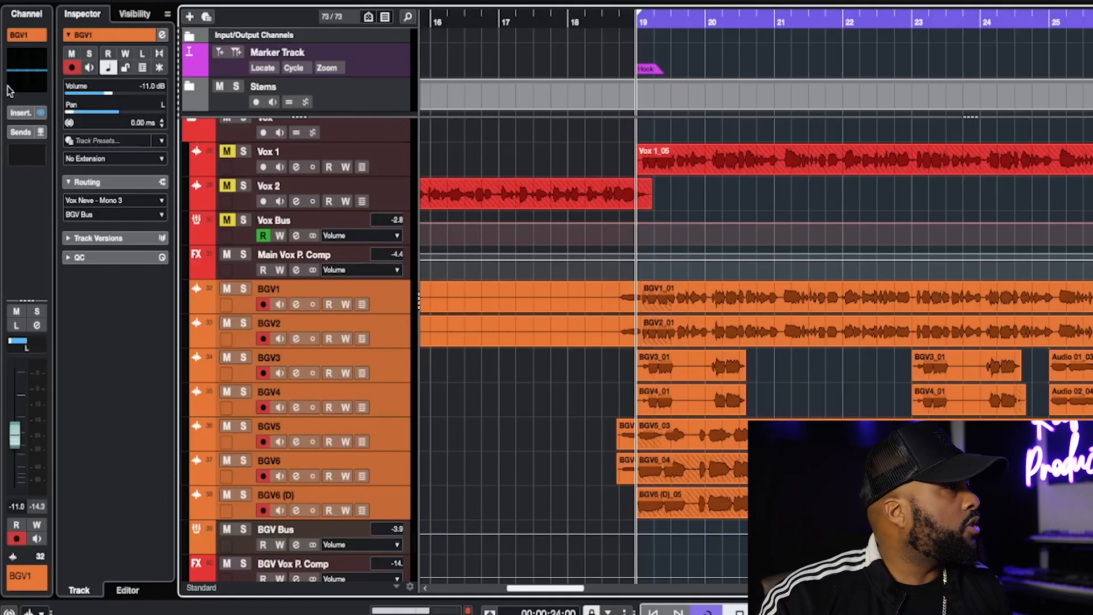
# Step: Expand the inserts of BGV1, open its Waves Tune Real-Time plugin to examine the settings, and close it
pyautogui.click(14, 114)
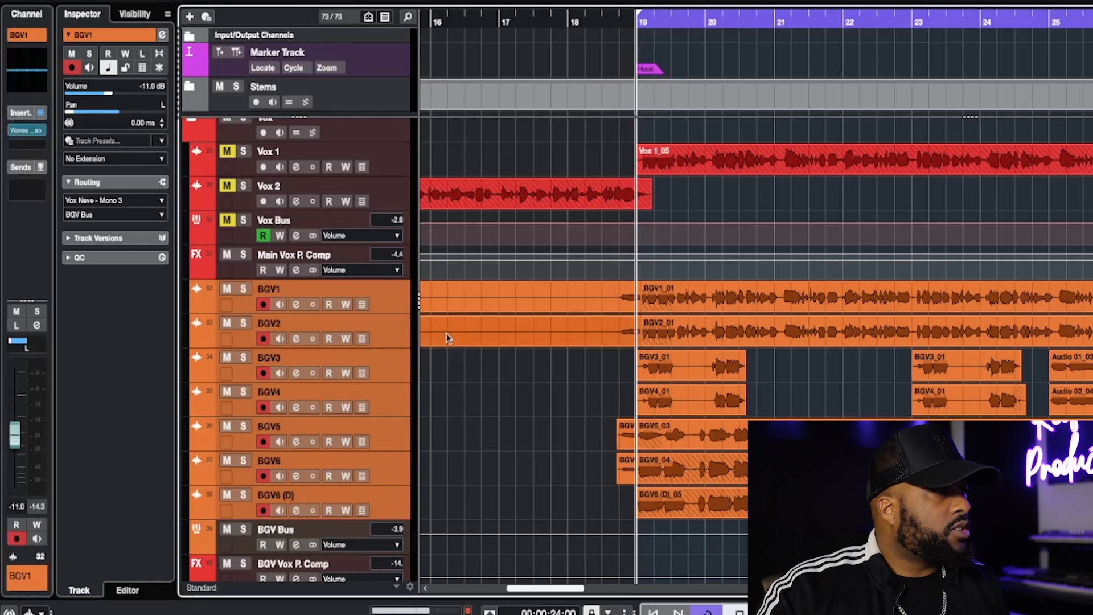
pyautogui.click(384, 294)
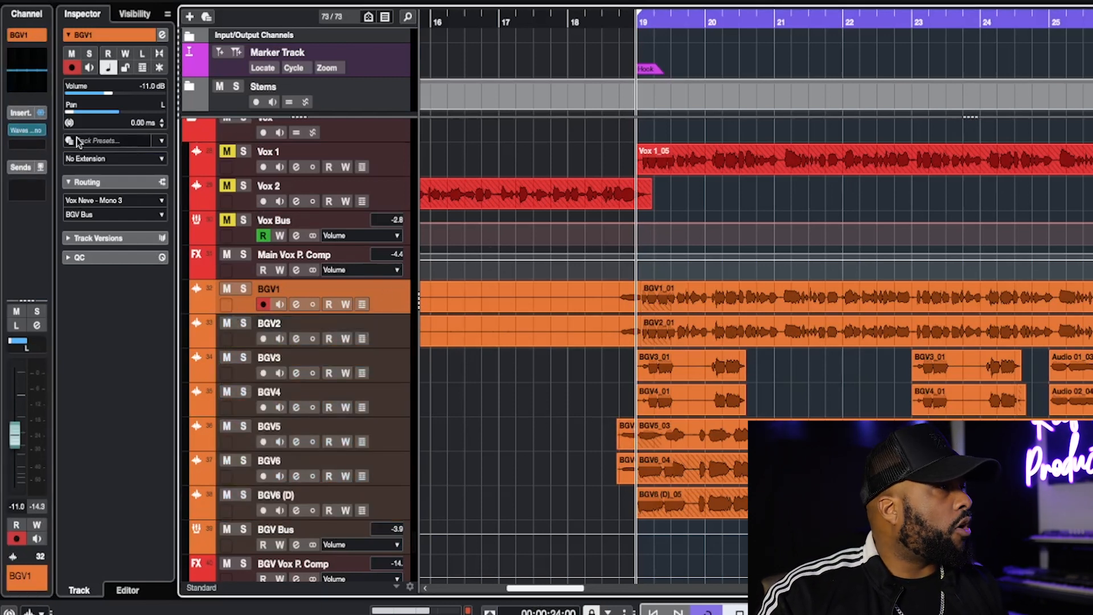
pyautogui.click(30, 131)
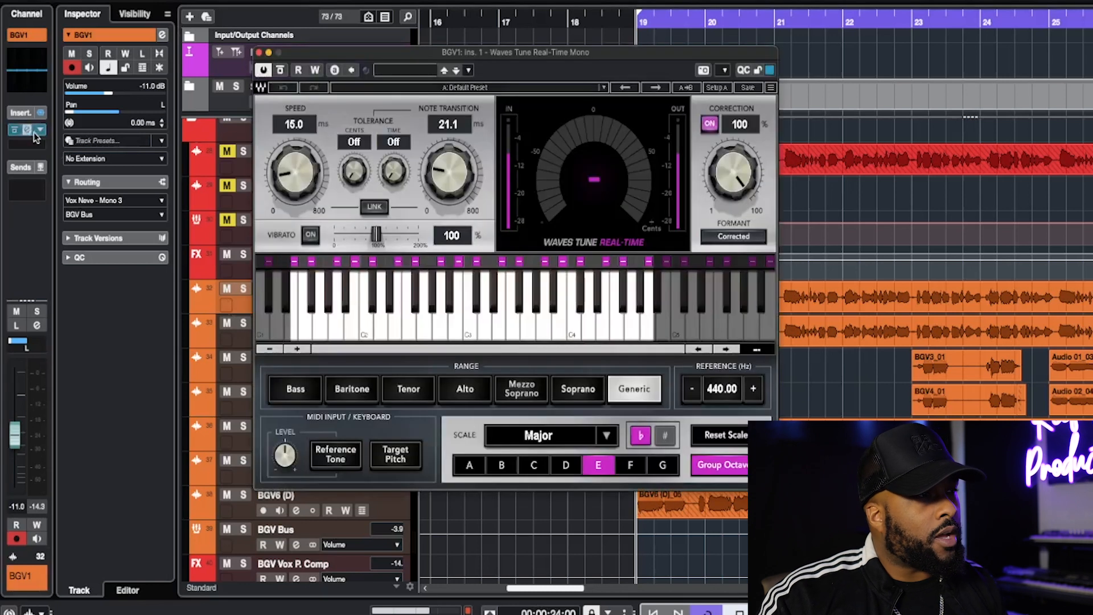
pyautogui.moveTo(540, 52); pyautogui.dragTo(810, 84)
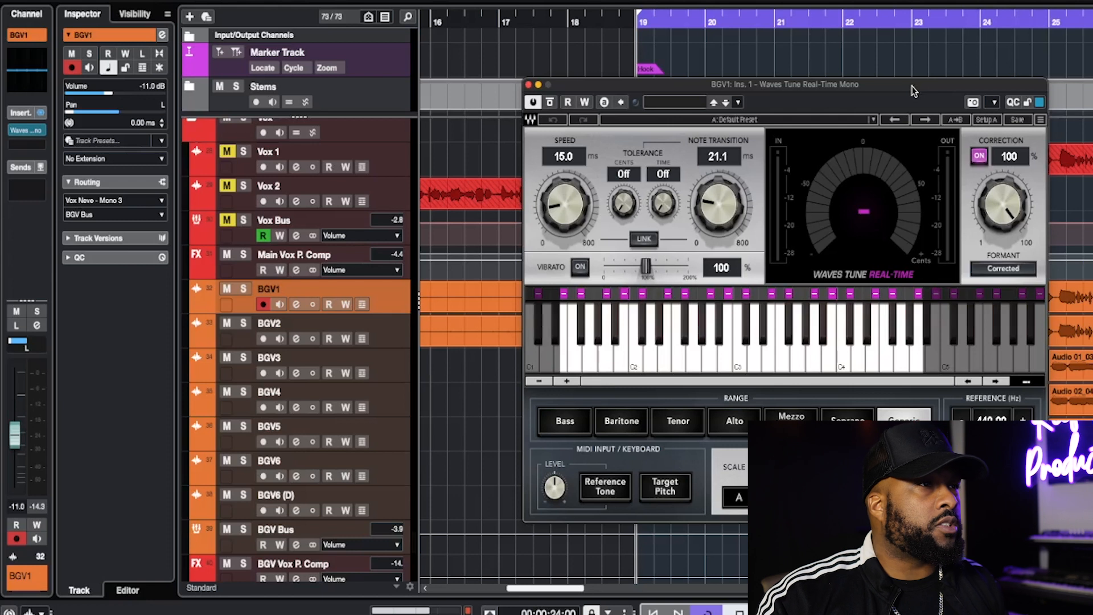
pyautogui.moveTo(913, 90); pyautogui.dragTo(857, 87)
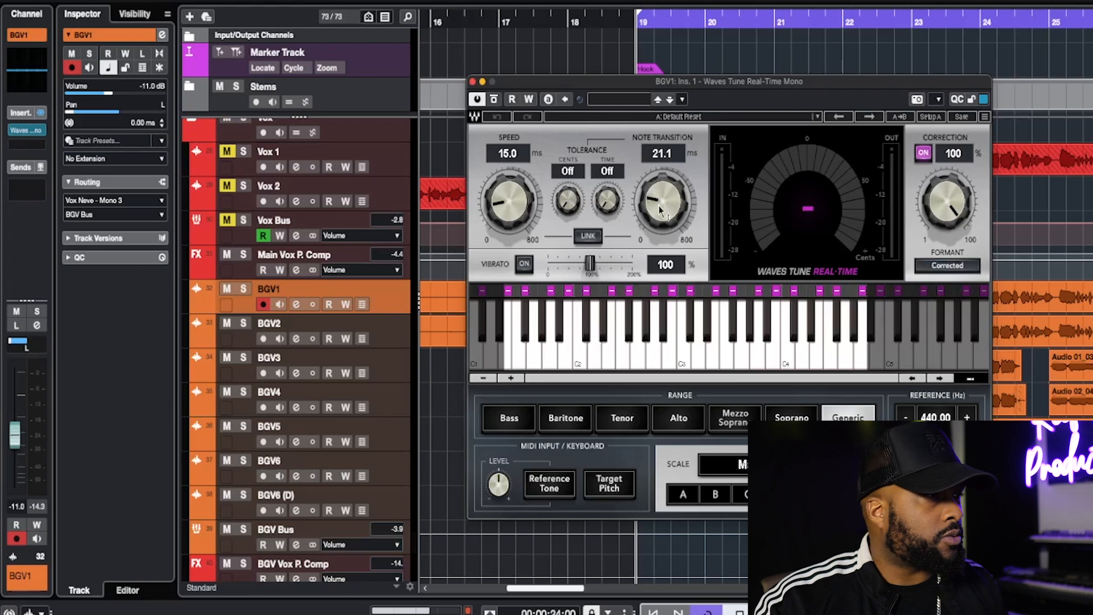
pyautogui.moveTo(682, 86); pyautogui.dragTo(496, 101)
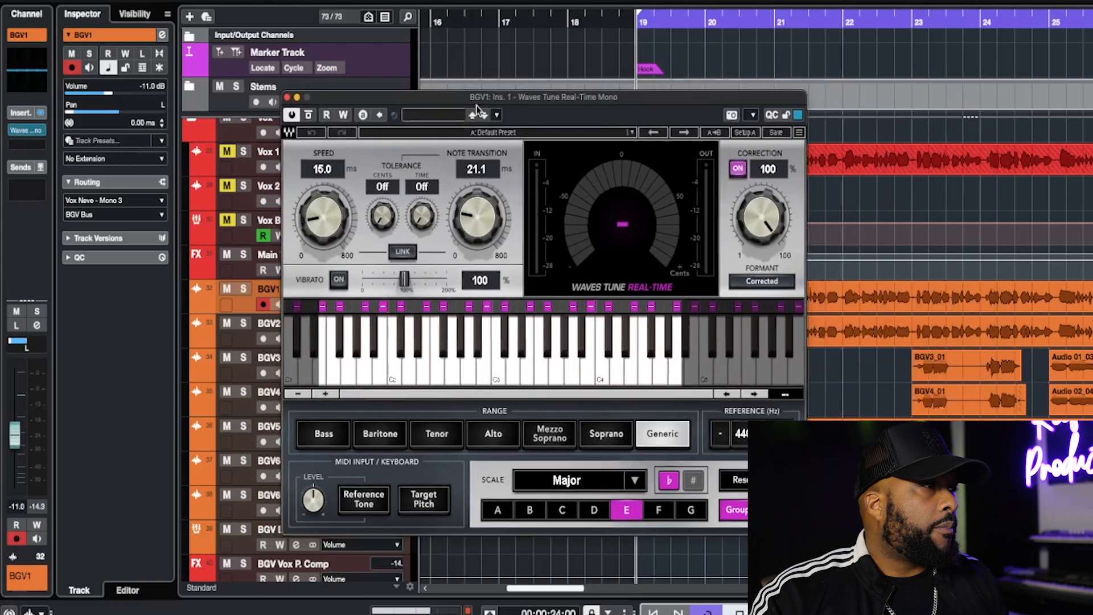
pyautogui.click(287, 98)
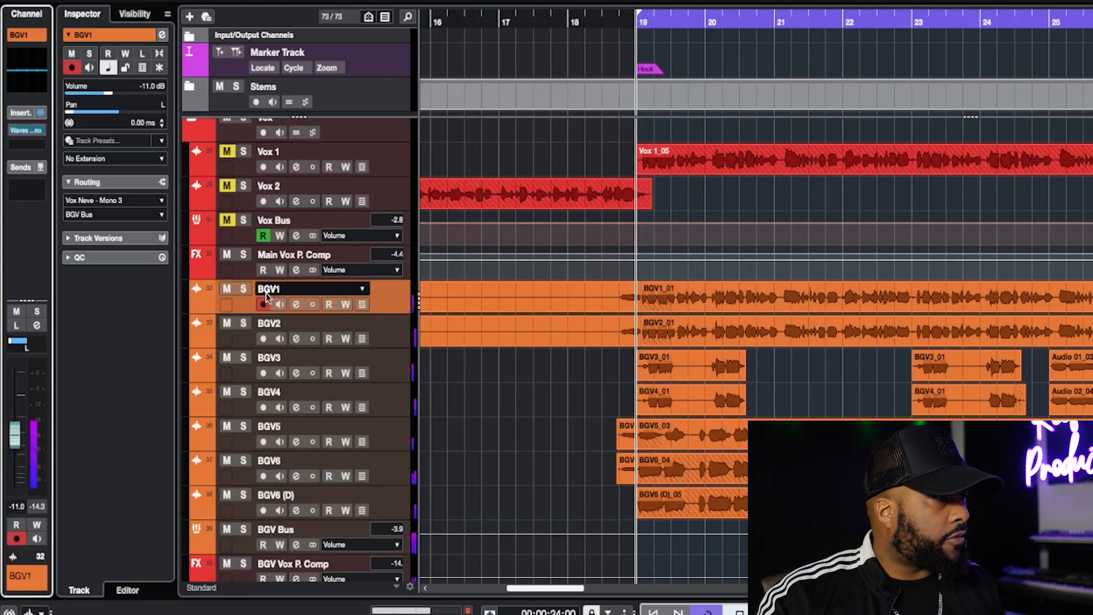
# Step: Solo the BGV Bus, play all background vocals from bar 19, stop, and clear the solo
pyautogui.press('space')
pyautogui.click(244, 529)
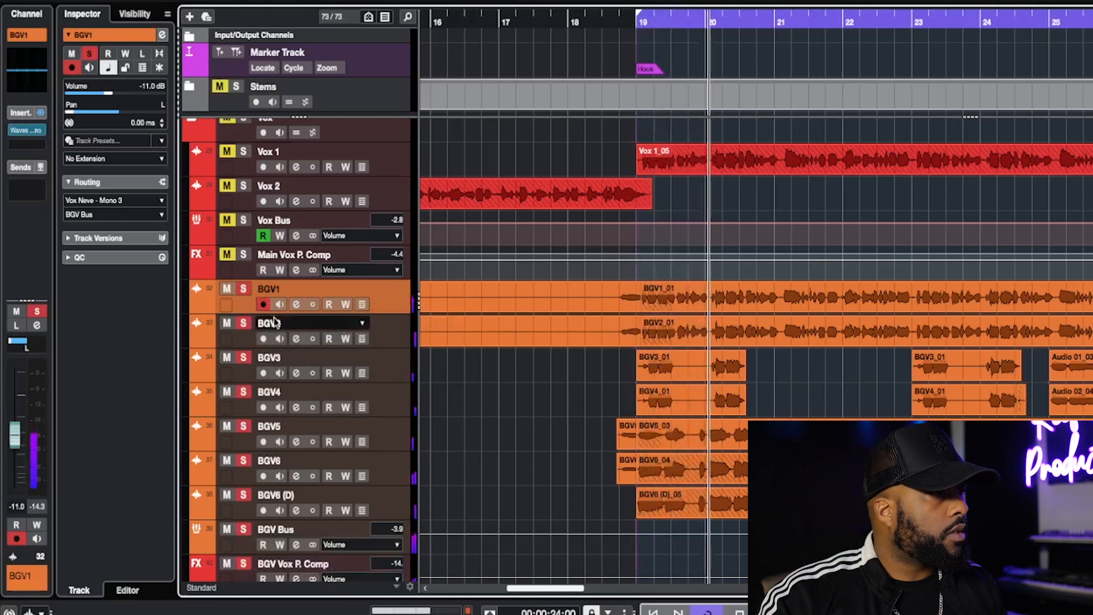
pyautogui.press('space')
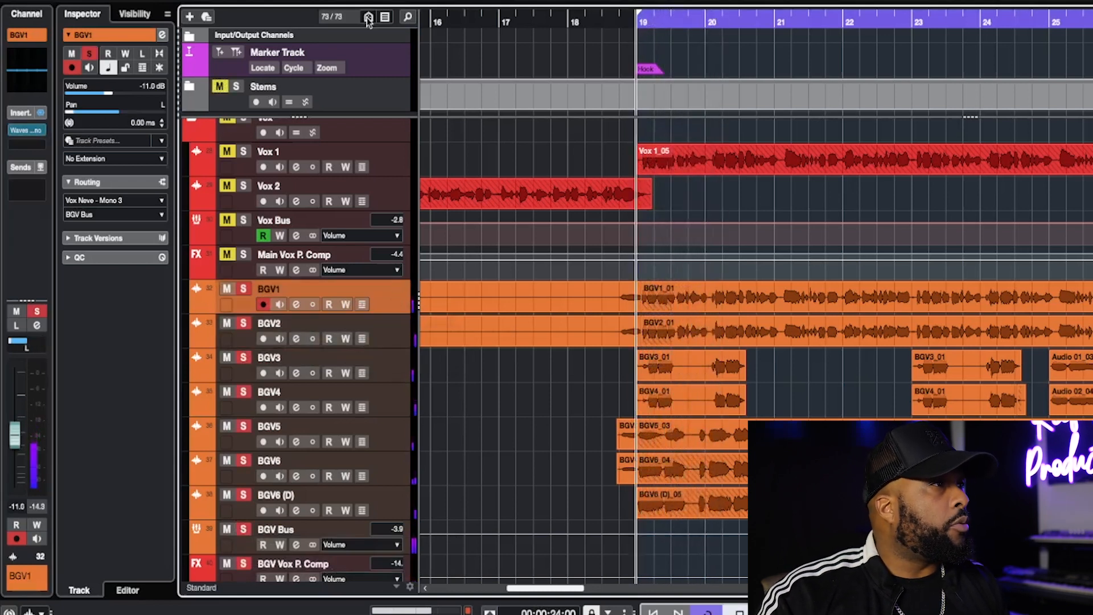
pyautogui.press('s')
# Step: Solo the BGV1 and BGV2 pair again, play it from bar 19, stop, and clear the solos
pyautogui.keyDown('shift'); pyautogui.click(397, 338); pyautogui.keyUp('shift')
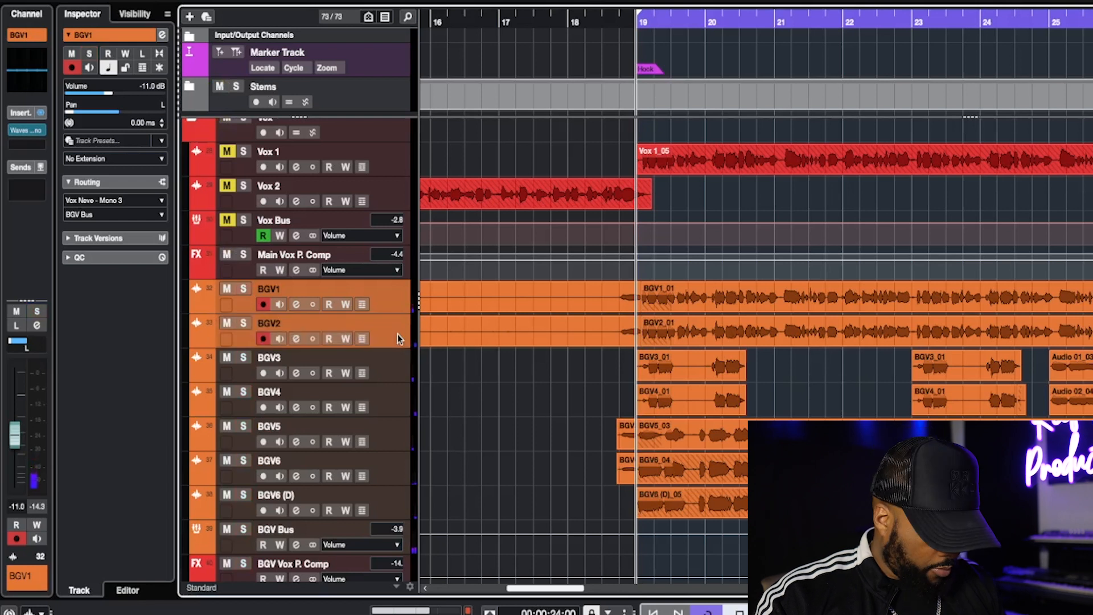
pyautogui.press('s')
pyautogui.press('space')
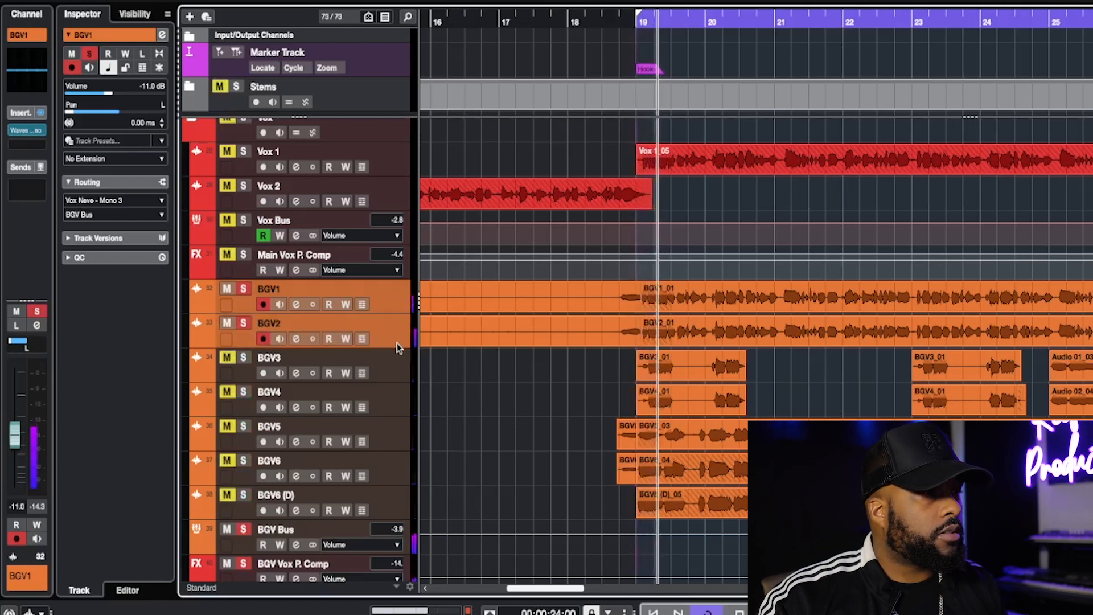
pyautogui.press('space')
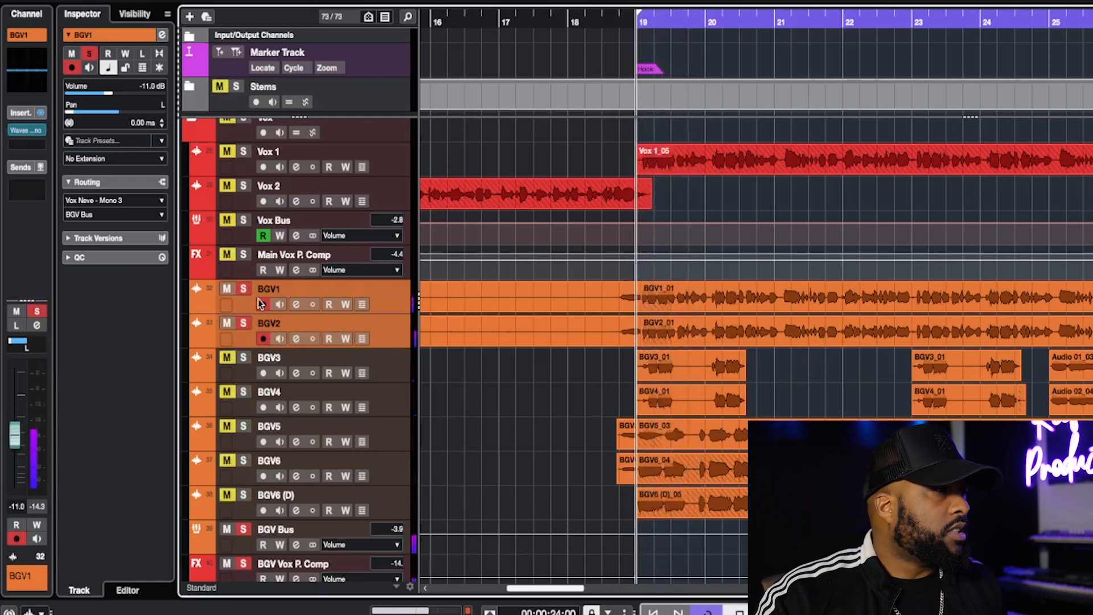
pyautogui.click(245, 288)
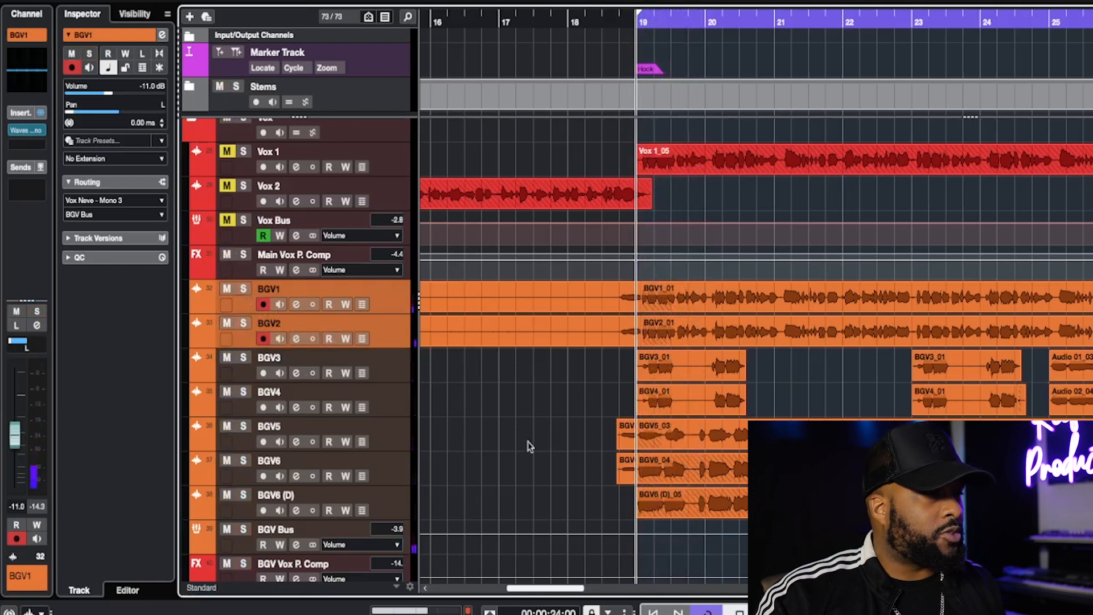
# Step: Point out BGV3 and BGV4, and audition BGV5, BGV6 and BGV6 (D) soloed from bar 19, clearing the solos on stopping
pyautogui.click(399, 369)
pyautogui.click(397, 406)
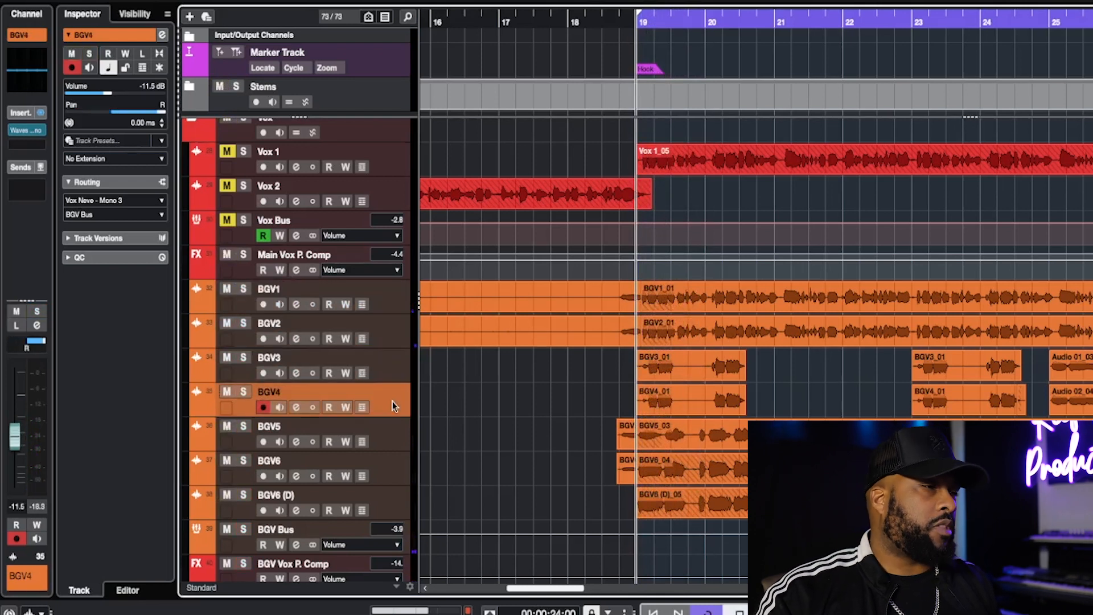
pyautogui.click(392, 444)
pyautogui.keyDown('shift'); pyautogui.click(380, 499); pyautogui.keyUp('shift')
pyautogui.click(243, 428)
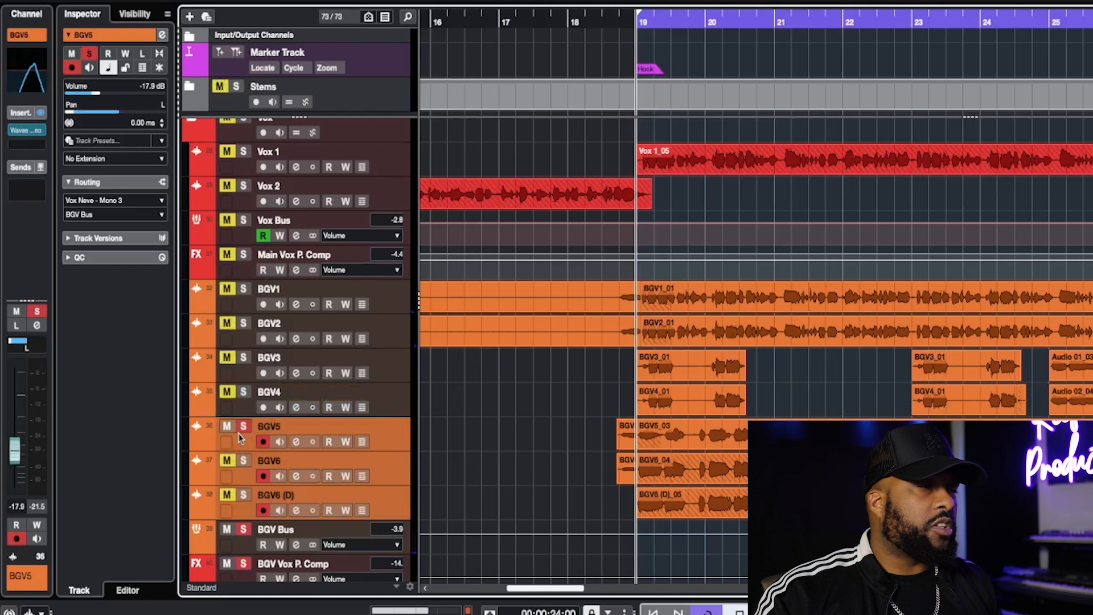
pyautogui.click(245, 428)
pyautogui.click(246, 428)
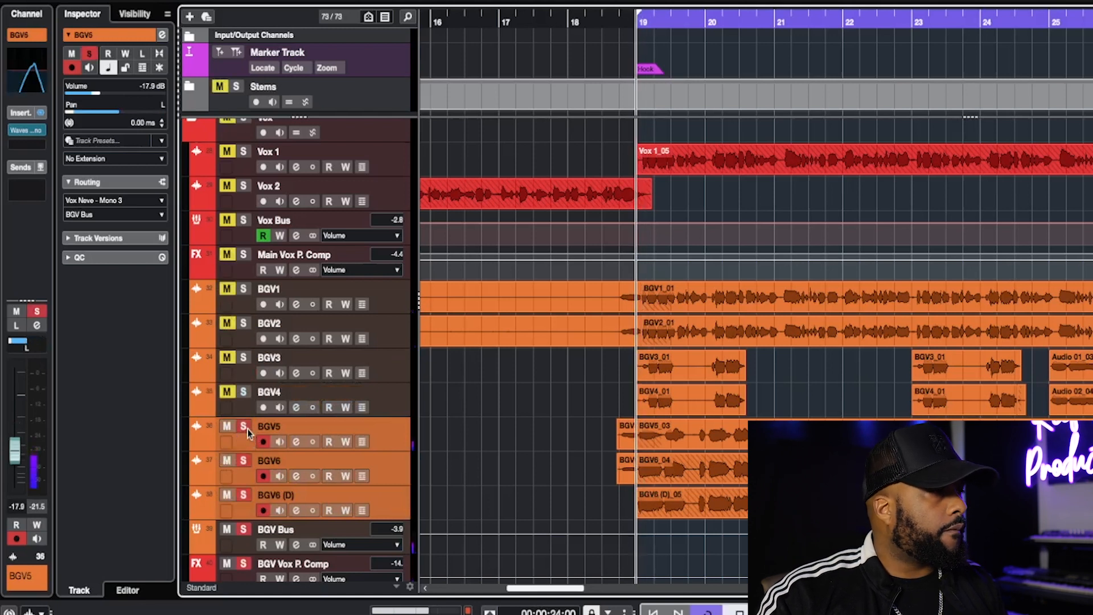
pyautogui.press('space')
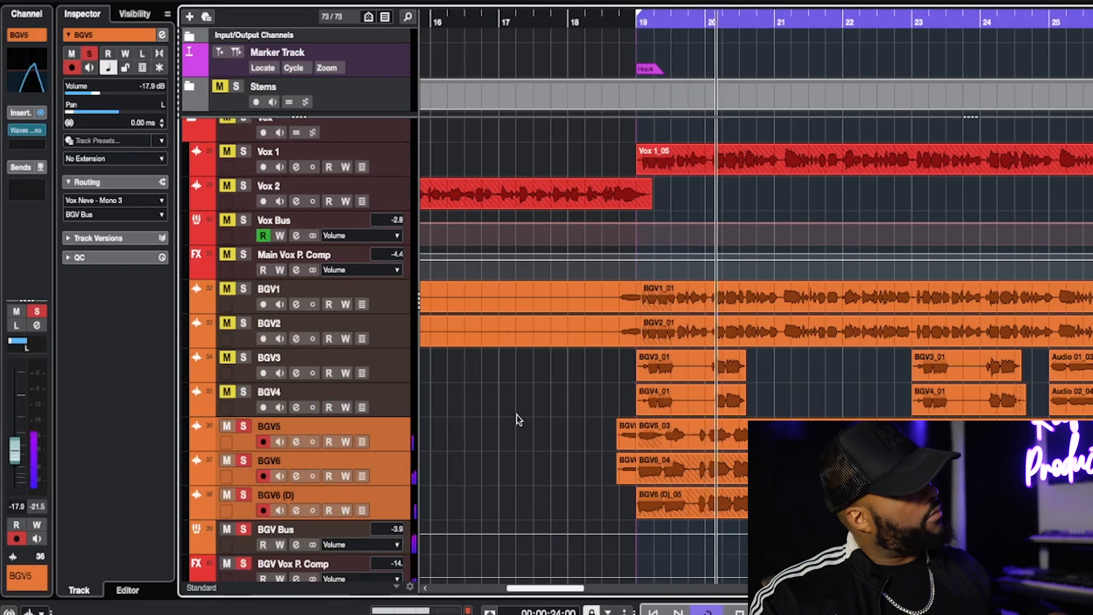
pyautogui.press('space')
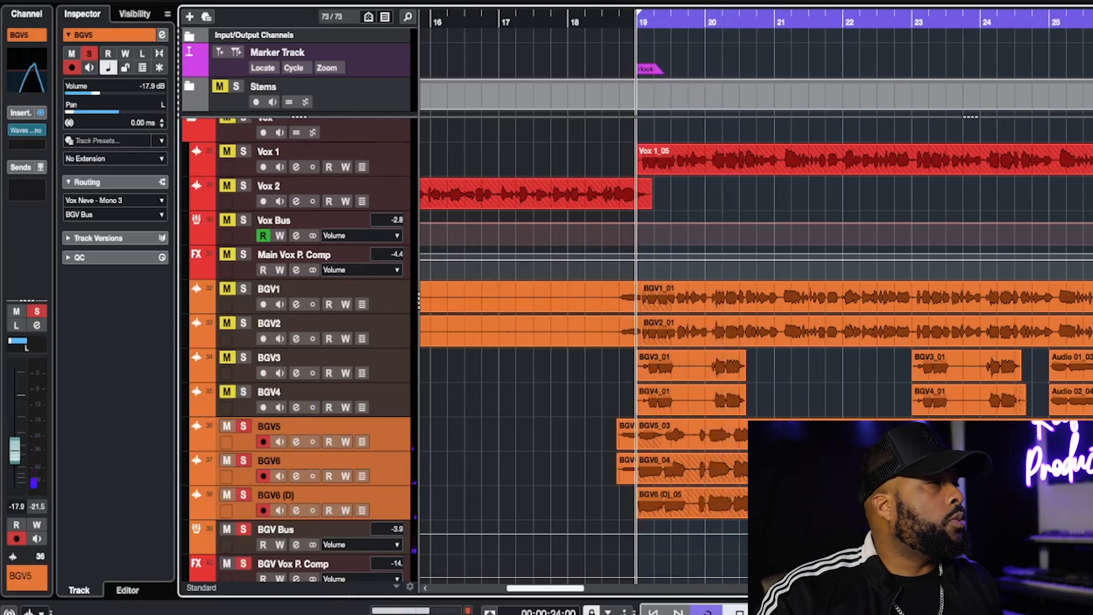
pyautogui.press('s')
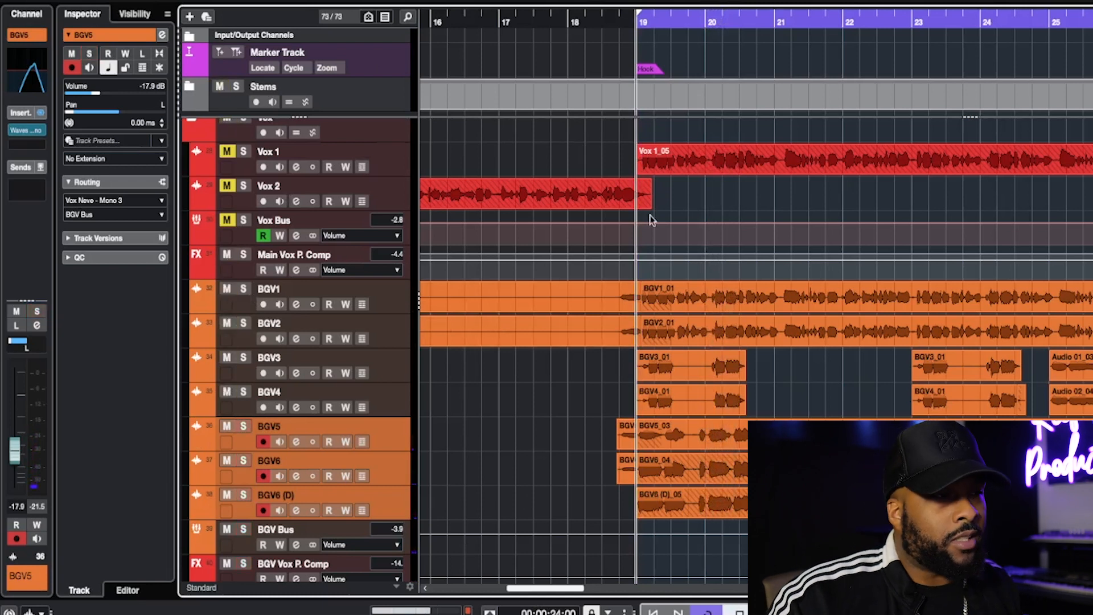
# Step: Select all the background vocal tracks from BGV1 to BGV6 (D) as one group
pyautogui.scroll(-1, 676, 216)
pyautogui.scroll(-1, 677, 219)
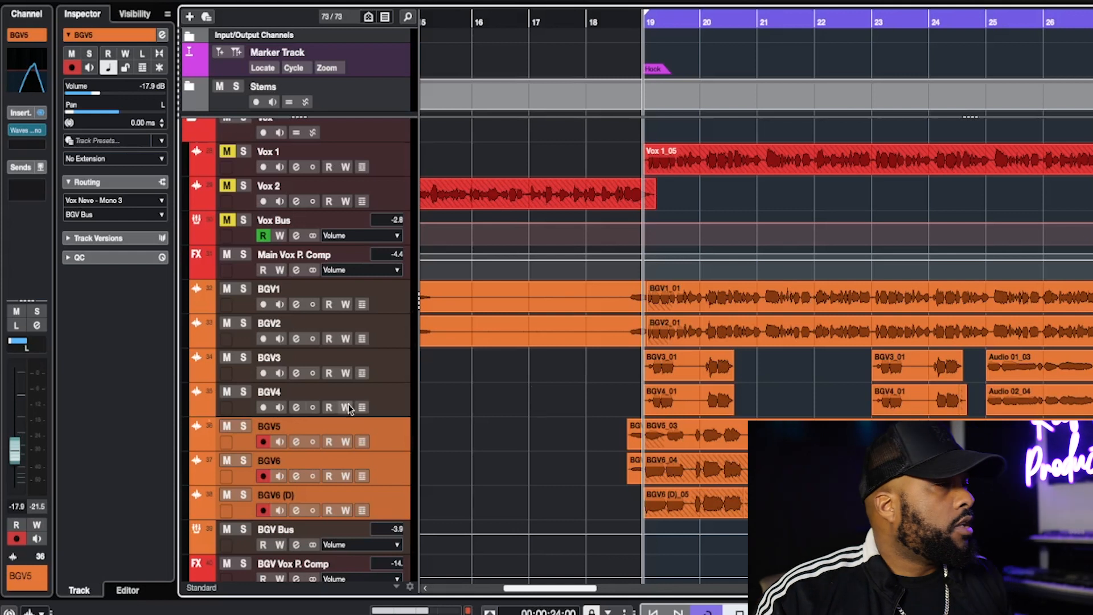
pyautogui.click(389, 305)
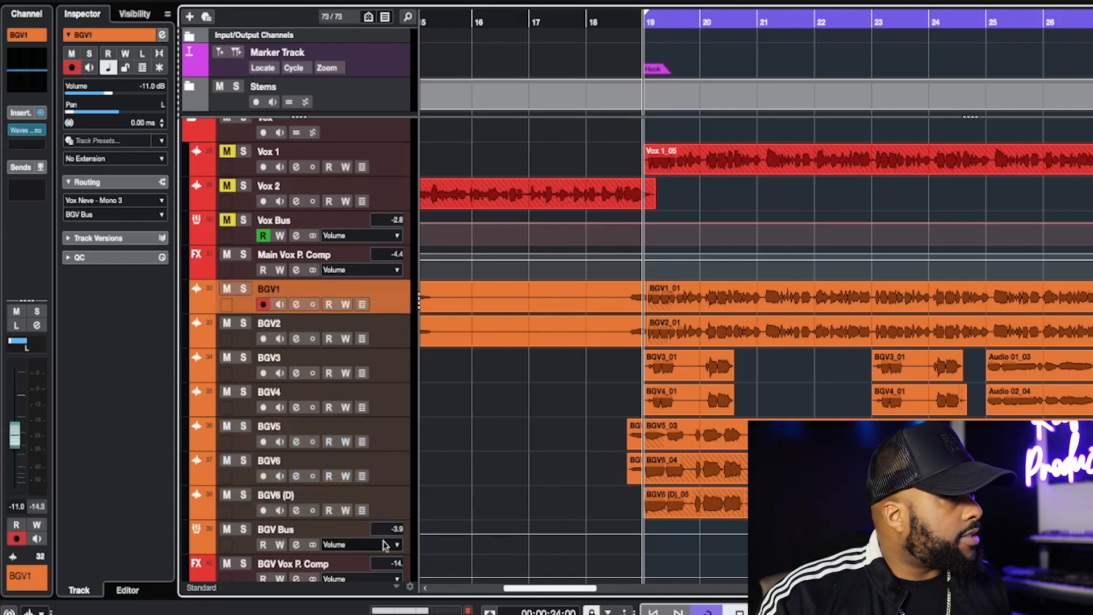
pyautogui.keyDown('shift'); pyautogui.click(403, 513); pyautogui.keyUp('shift')
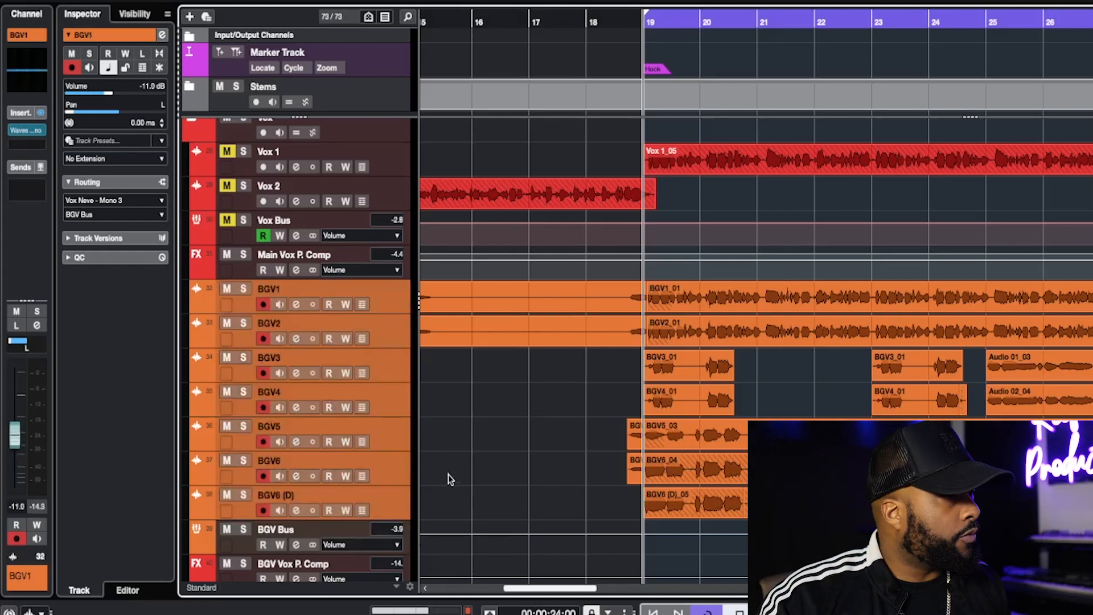
# Step: Select the BGV Bus to examine its insert chain alongside the hook's background vocal clips
pyautogui.scroll(-2, 448, 473)
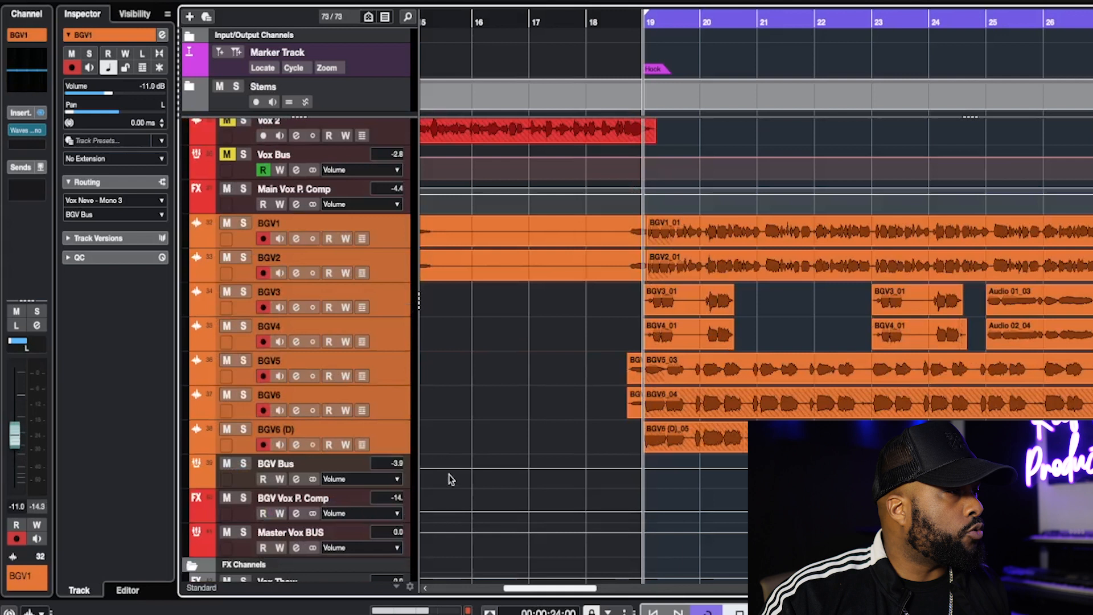
pyautogui.click(404, 480)
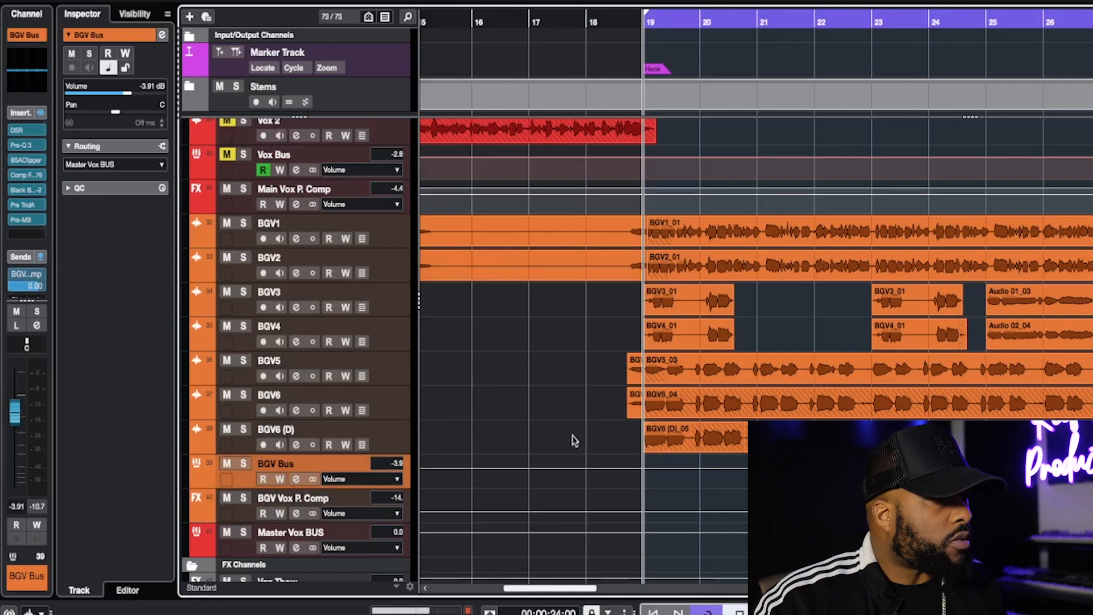
pyautogui.scroll(-1, 535, 413)
pyautogui.scroll(3, 535, 413)
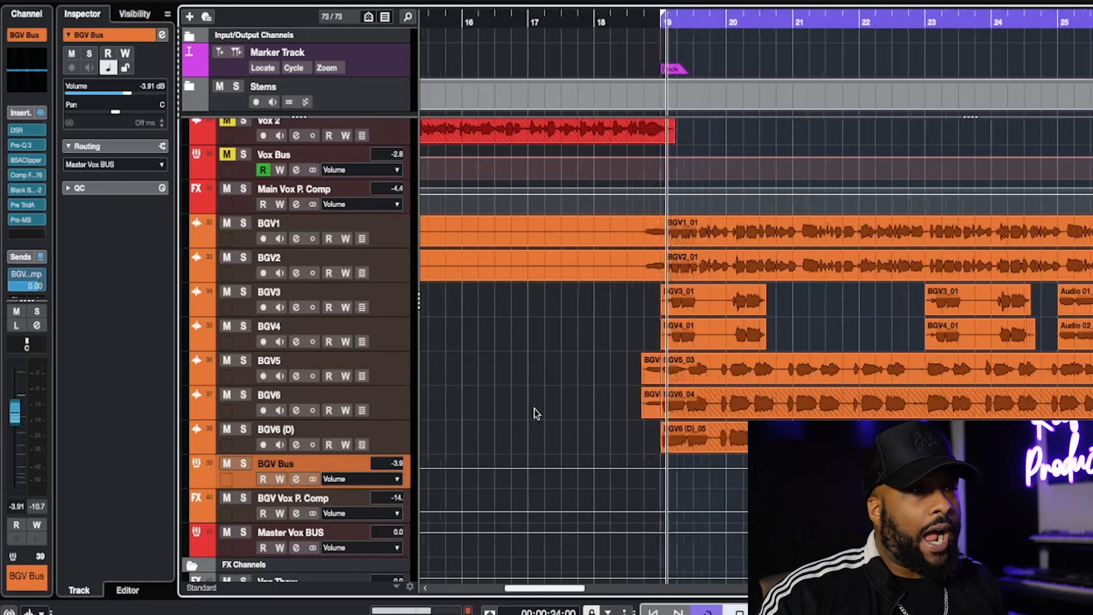
pyautogui.hscroll(3, 610, 400)
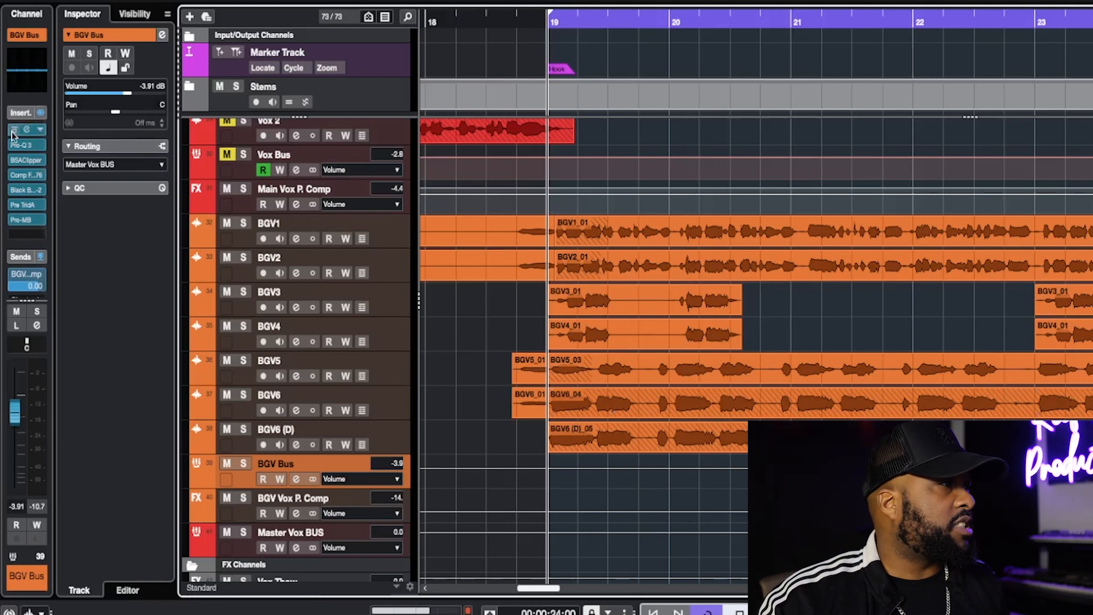
# Step: Open the DSR plugin on the BGV Bus, place its window beside the track list, and solo the bus
pyautogui.click(27, 131)
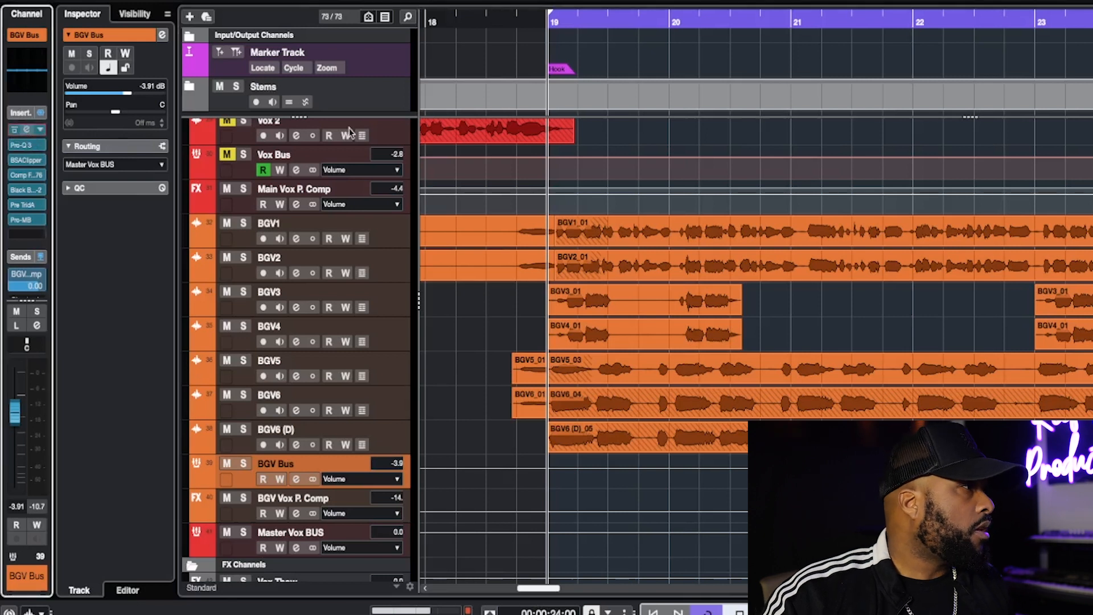
pyautogui.moveTo(722, 60); pyautogui.dragTo(1081, 123)
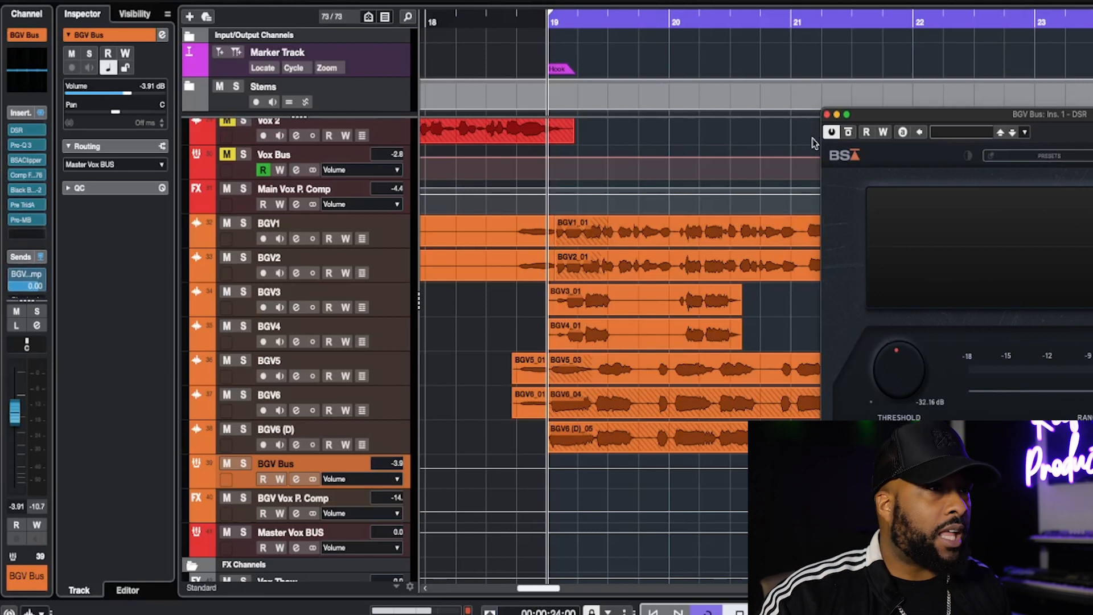
pyautogui.moveTo(958, 131); pyautogui.dragTo(725, 139)
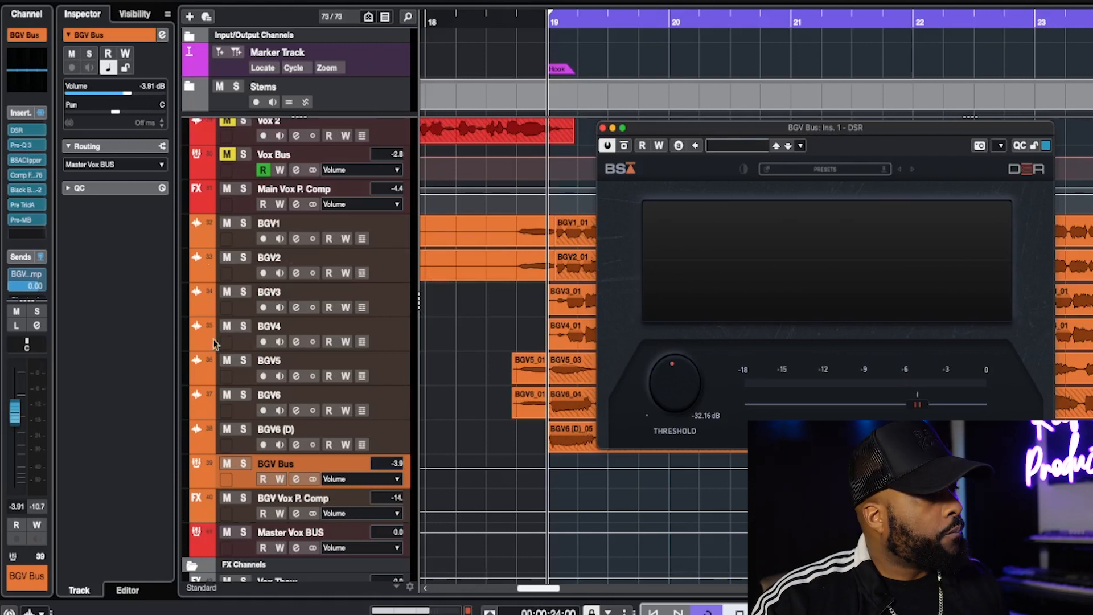
pyautogui.click(243, 462)
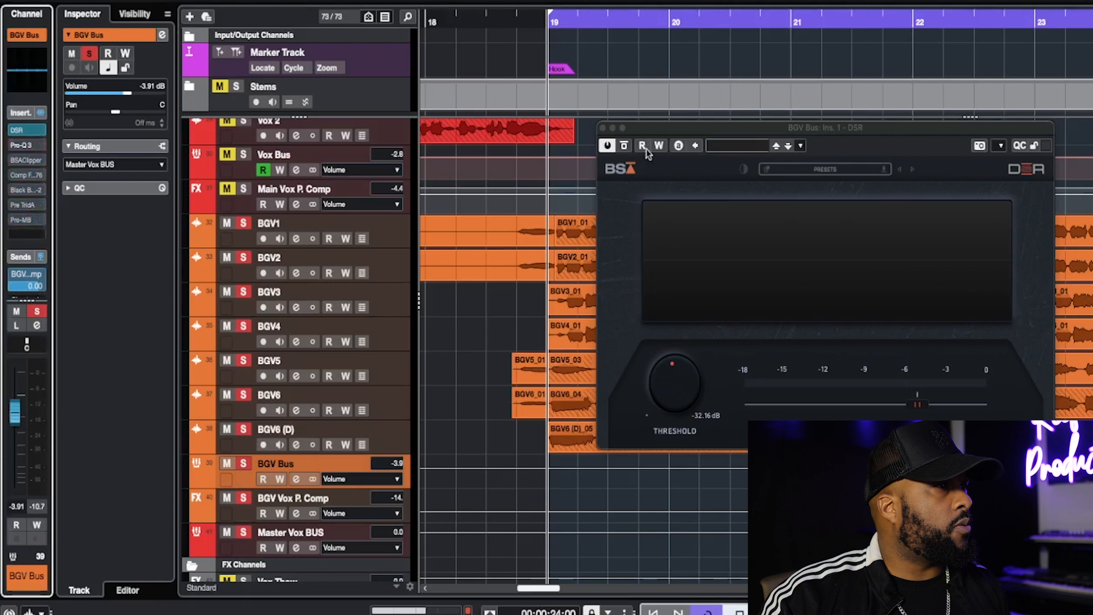
# Step: Compare the soloed background vocals from bar 19 with the DSR plugin bypassed and active, and close its window
pyautogui.click(624, 145)
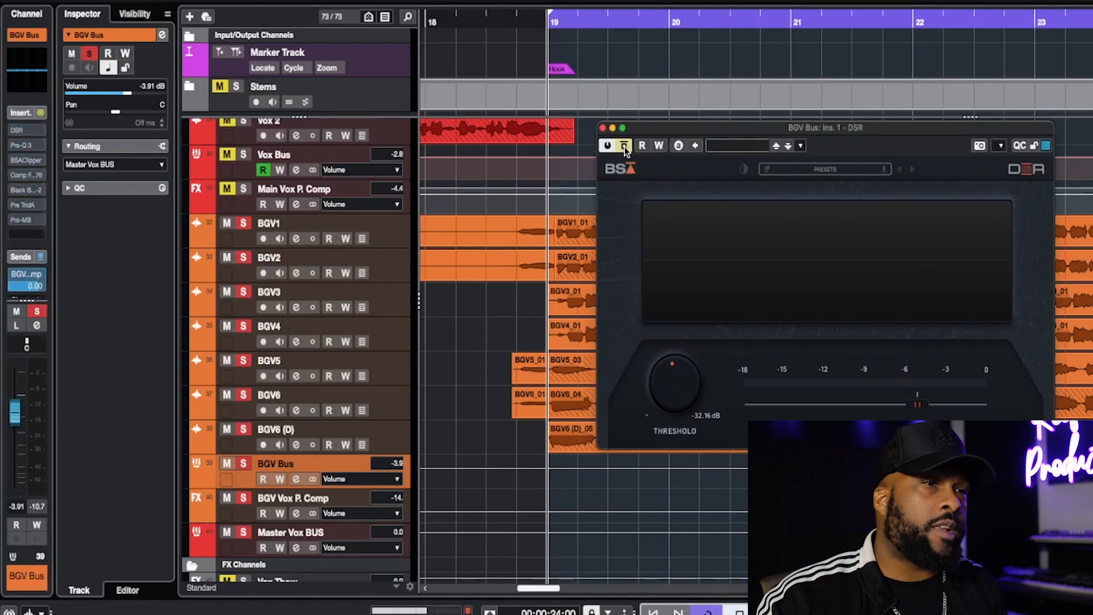
pyautogui.press('space')
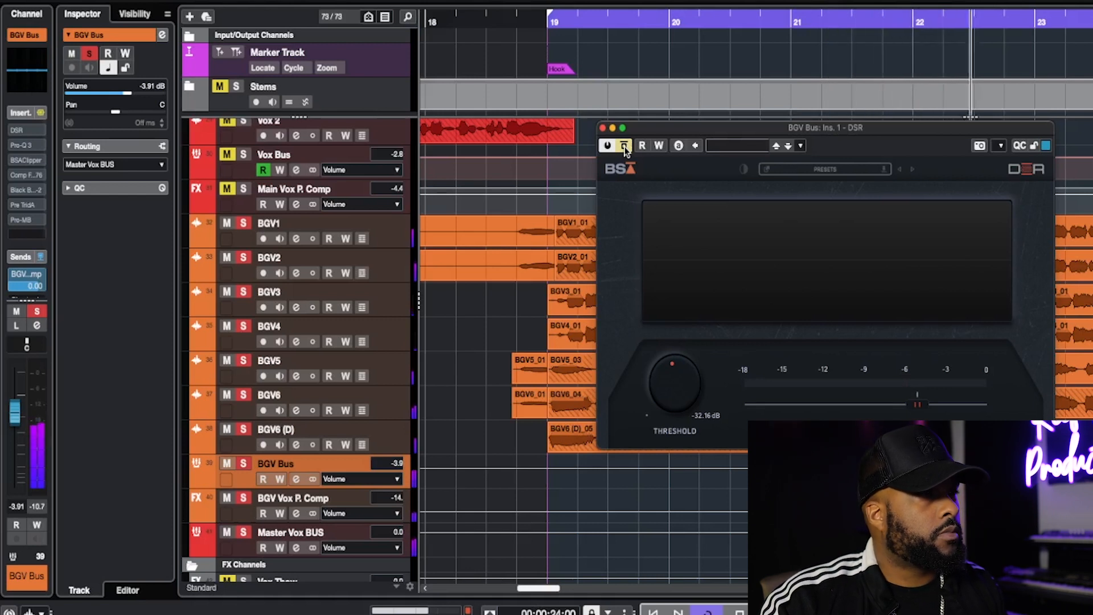
pyautogui.click(624, 146)
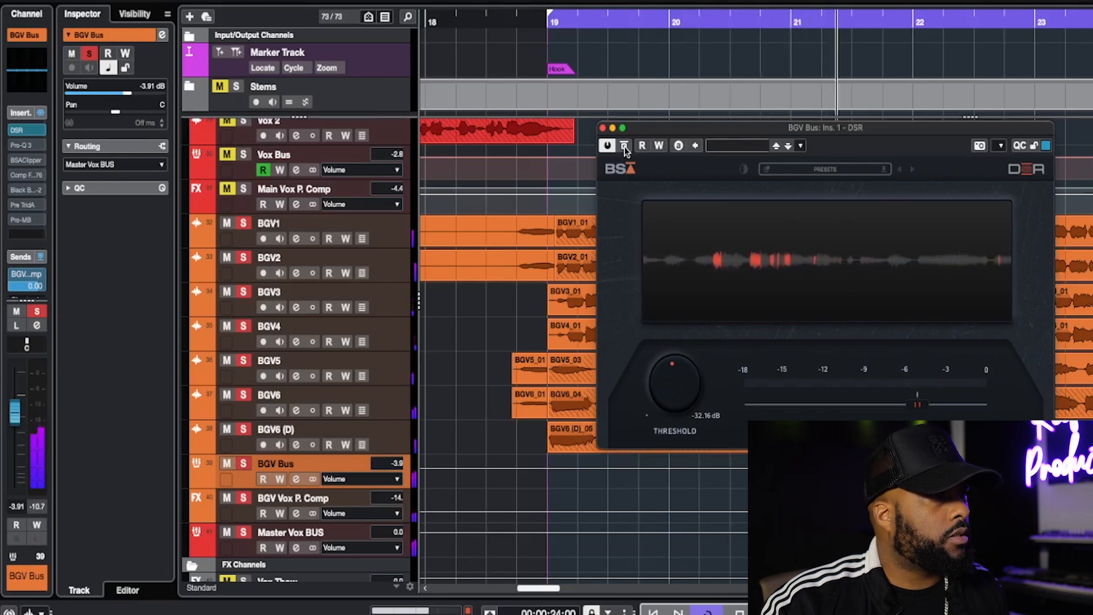
pyautogui.press('space')
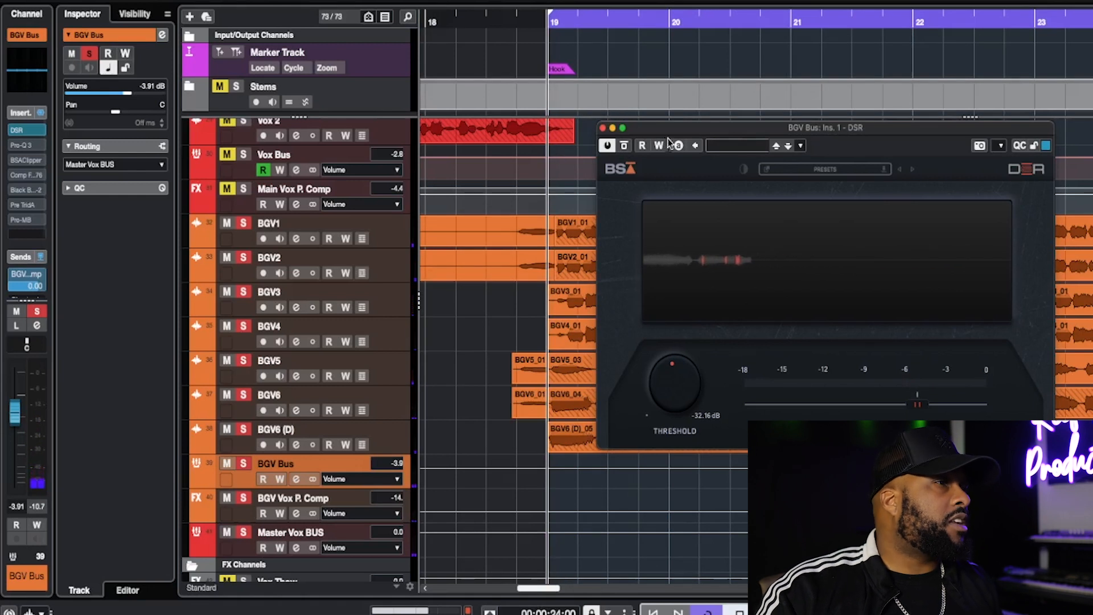
pyautogui.moveTo(672, 132); pyautogui.dragTo(671, 107)
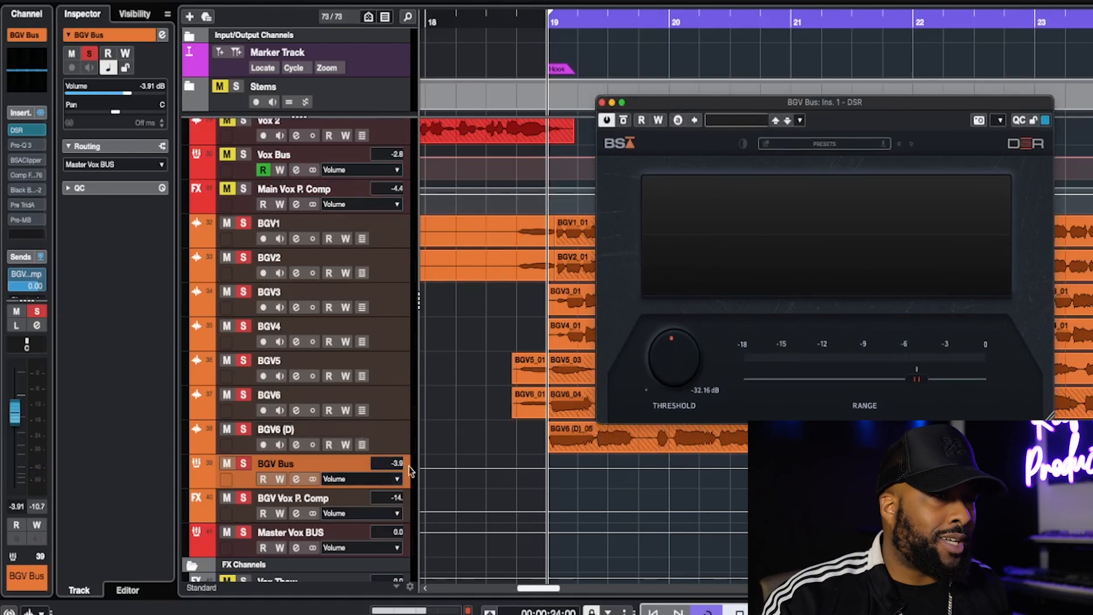
pyautogui.click(603, 103)
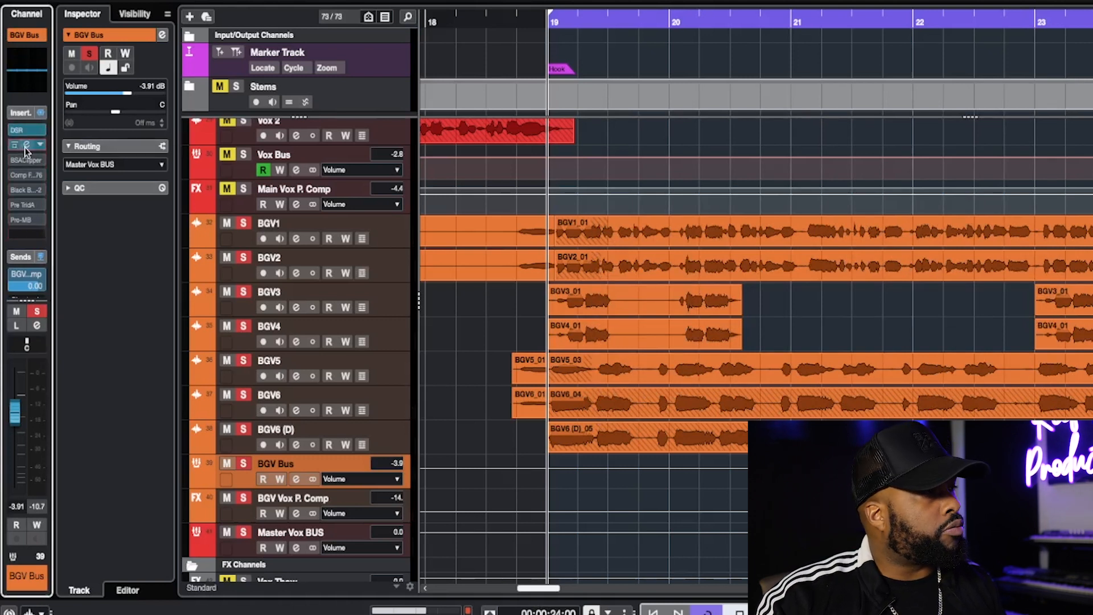
# Step: Activate and open Pro-Q 3 on the BGV Bus, and examine its low-mid cuts, narrow notch and high-frequency boost
pyautogui.click(25, 147)
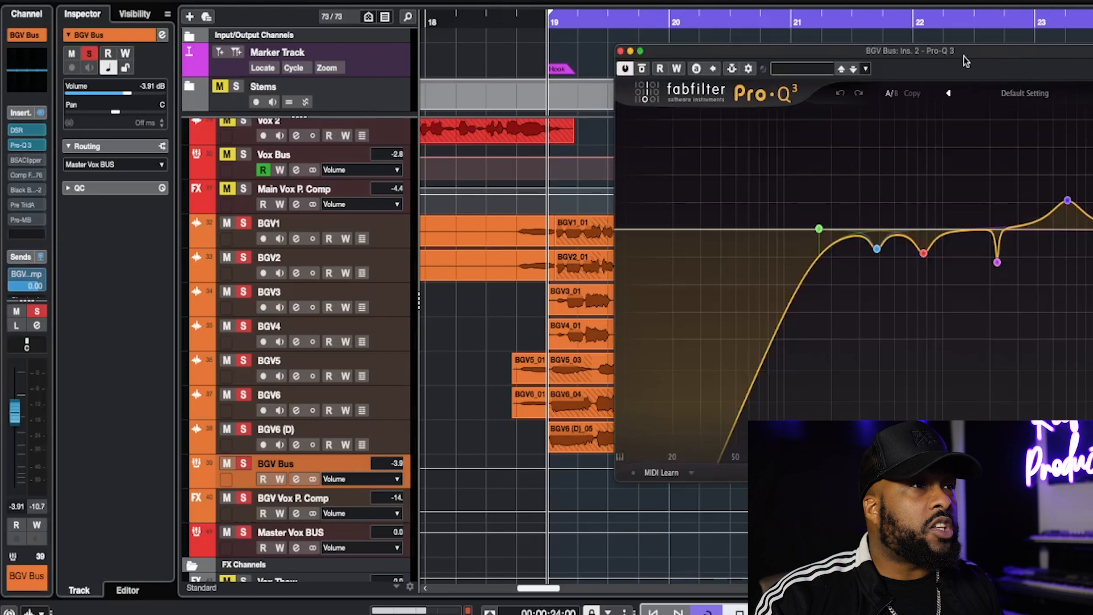
pyautogui.moveTo(964, 56); pyautogui.dragTo(874, 57)
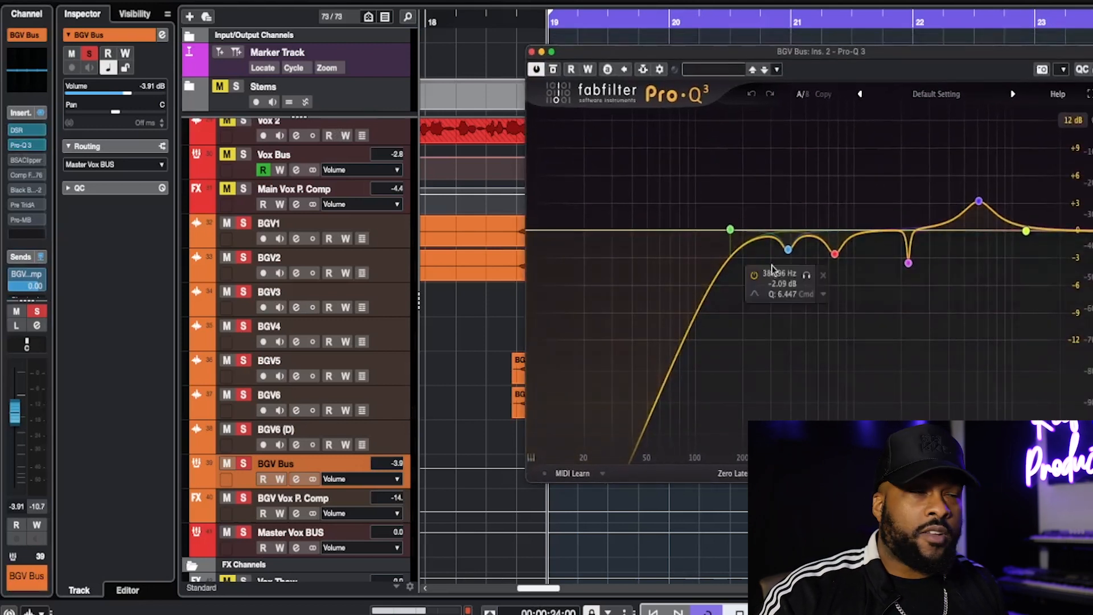
pyautogui.moveTo(790, 248)
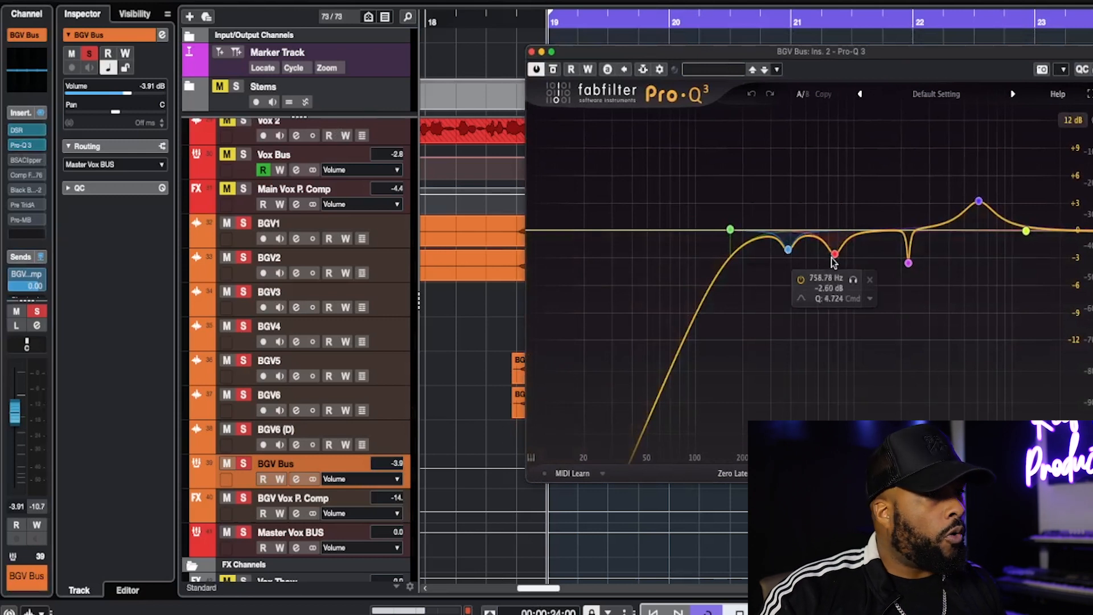
pyautogui.moveTo(923, 276)
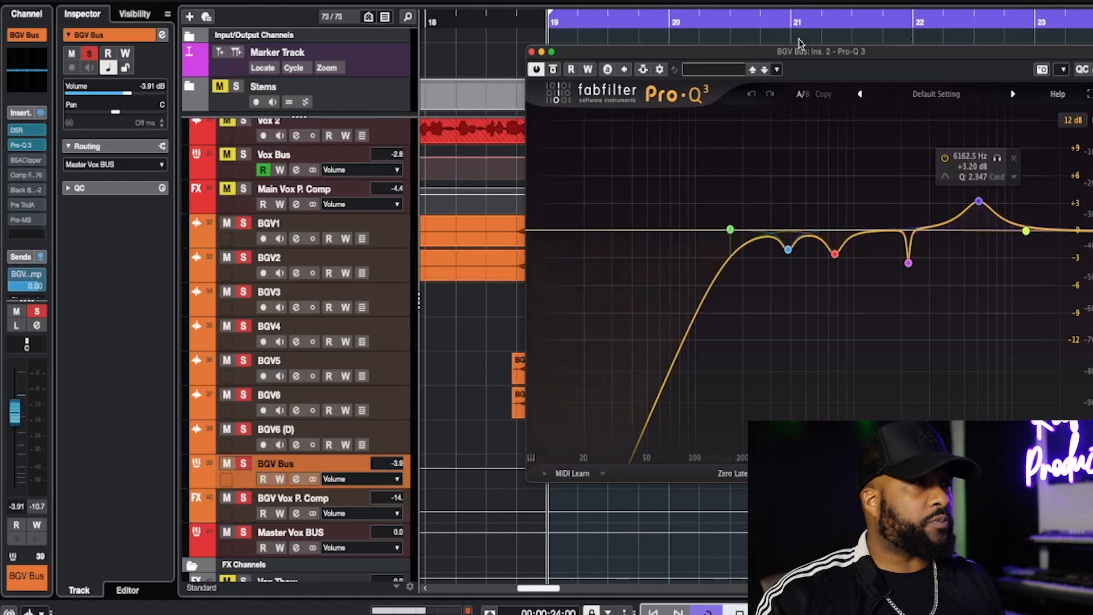
# Step: Compare the soloed background vocals from bar 19 with Pro-Q 3 bypassed and active, and close the equalizer
pyautogui.press('space')
pyautogui.click(553, 69)
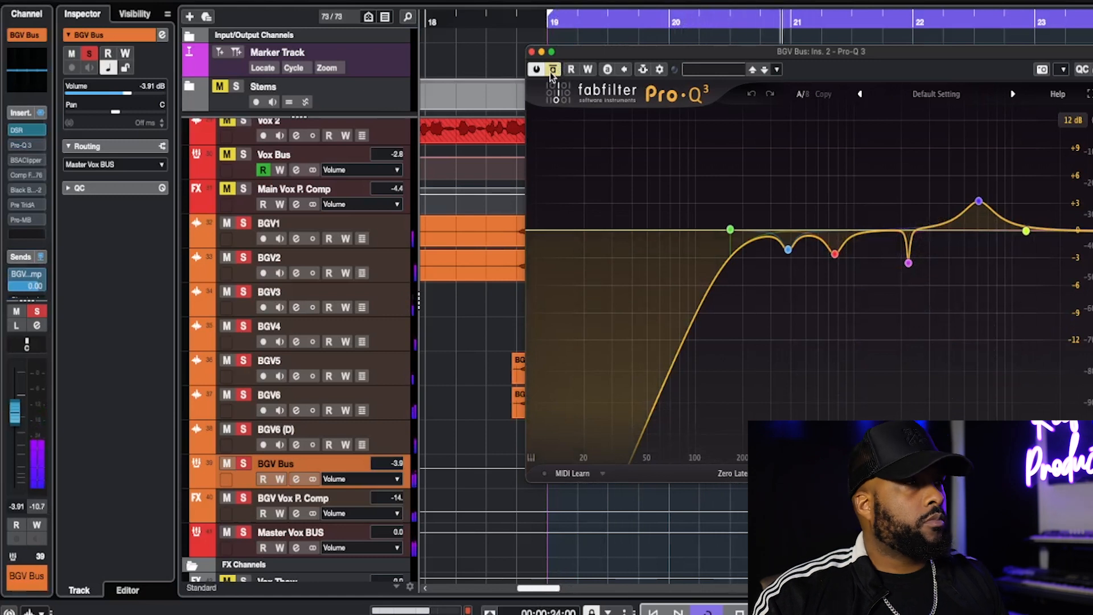
pyautogui.click(552, 69)
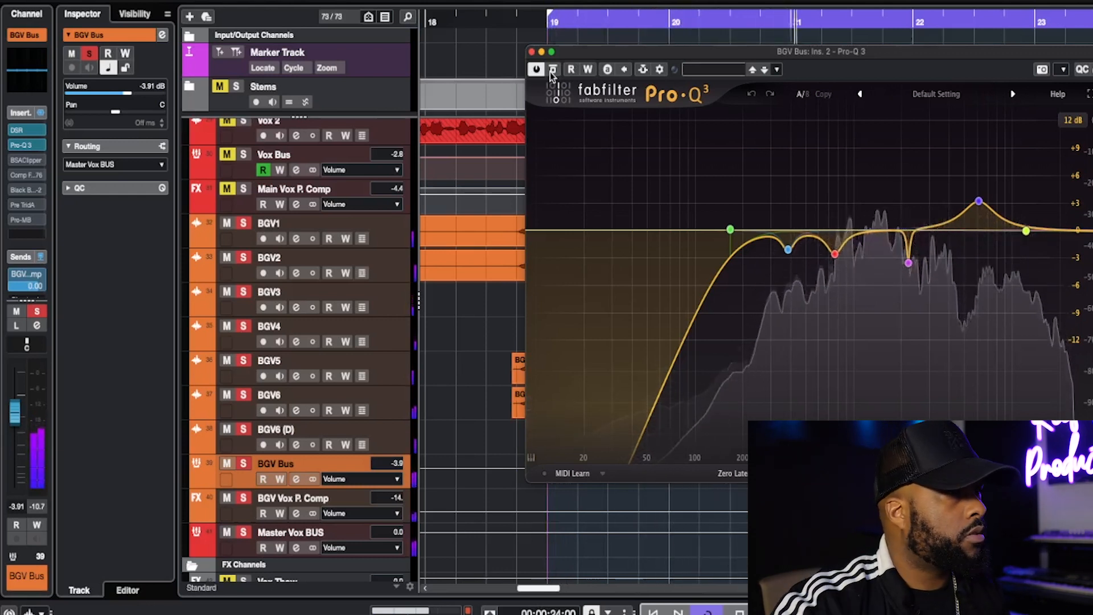
pyautogui.press('space')
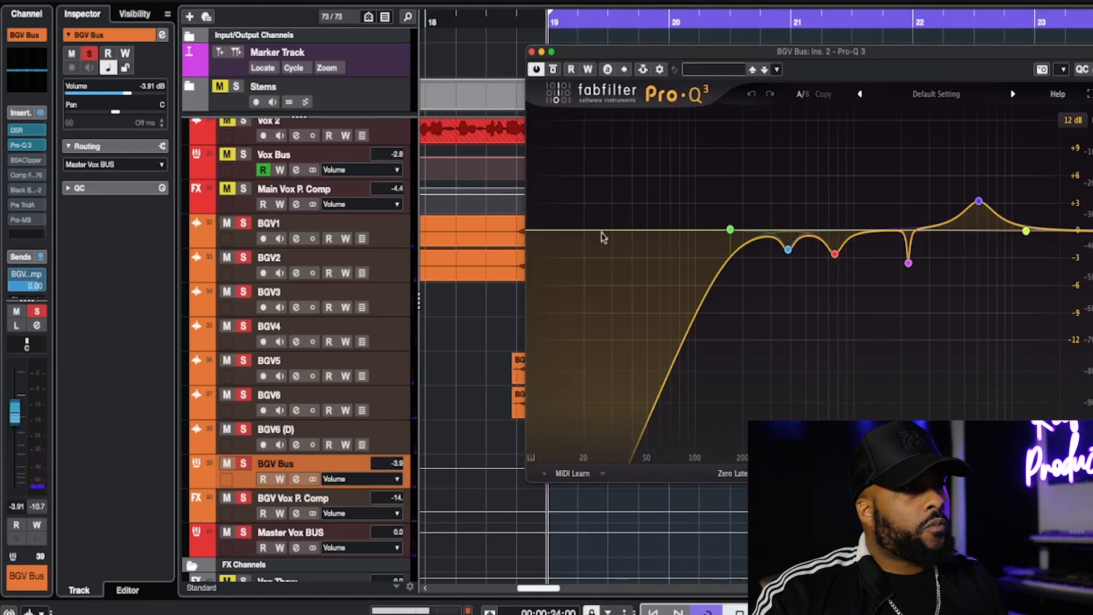
pyautogui.click(531, 52)
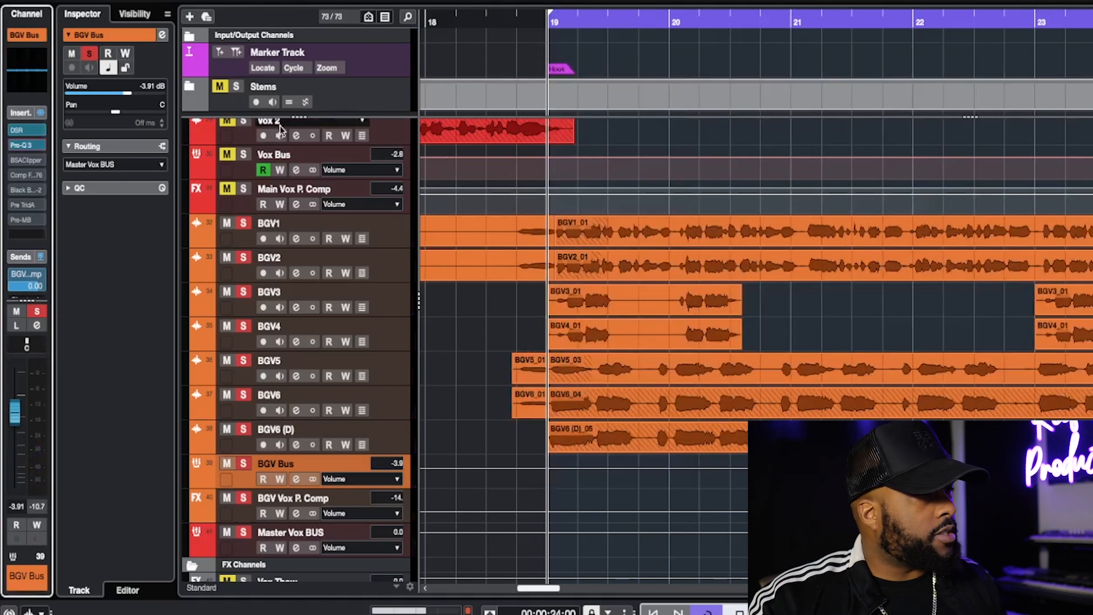
# Step: Open BSAClipper on the BGV Bus, place its window over the clips, and audition the soloed vocals with the clipper bypassed
pyautogui.click(25, 162)
pyautogui.moveTo(736, 59); pyautogui.dragTo(614, 168)
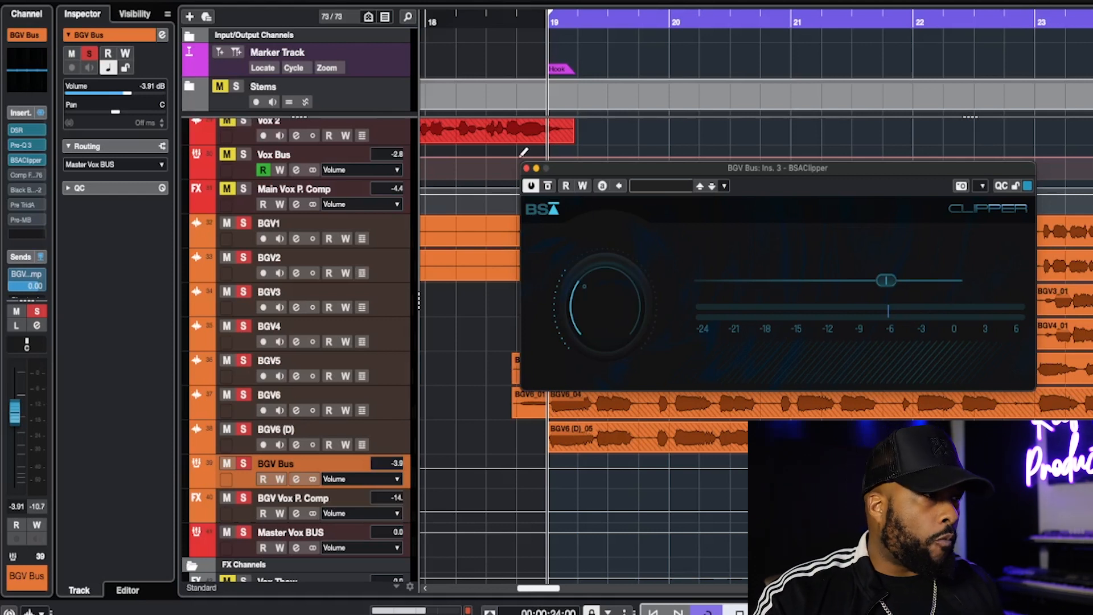
pyautogui.click(539, 186)
pyautogui.press('space')
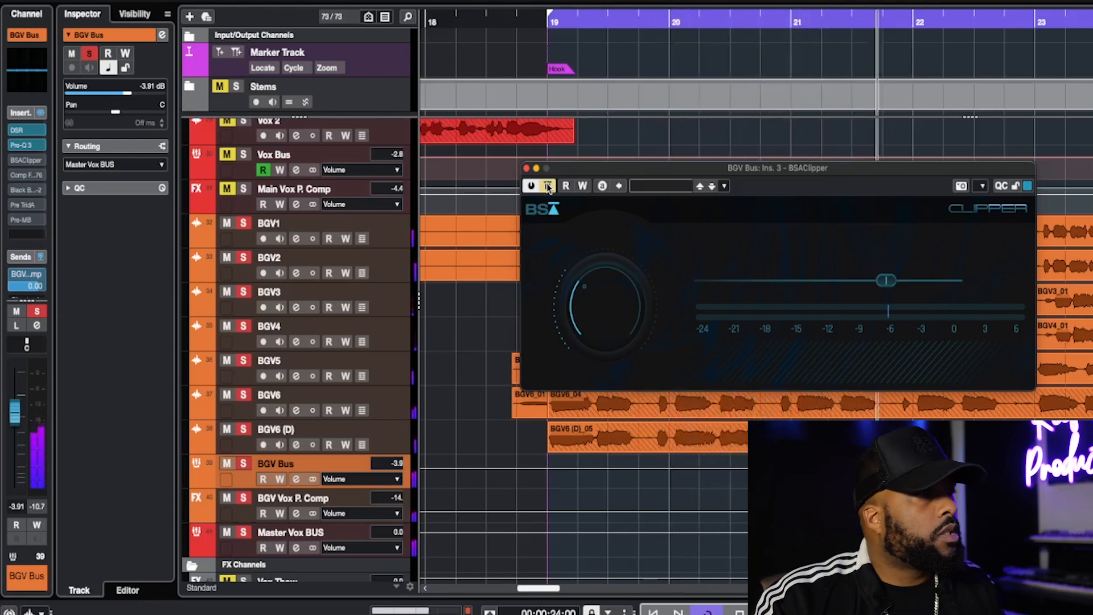
pyautogui.press('space')
# Step: Clear the background vocal solos, compare the hook with BSAClipper bypassed and active, and close the clipper with it left active
pyautogui.click(512, 196)
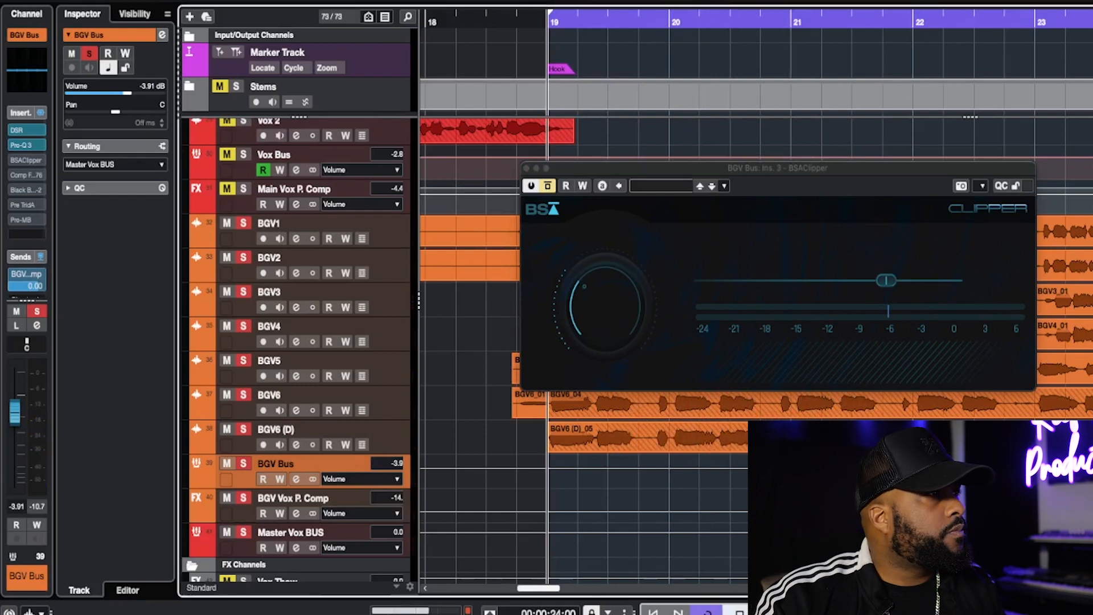
pyautogui.press('s')
pyautogui.press('space')
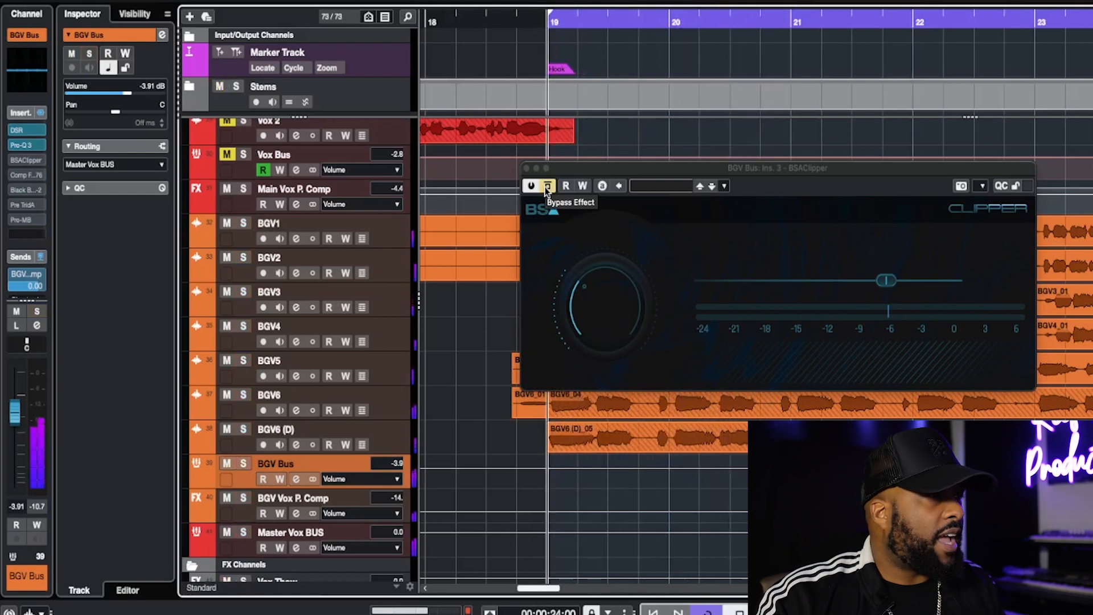
pyautogui.click(546, 187)
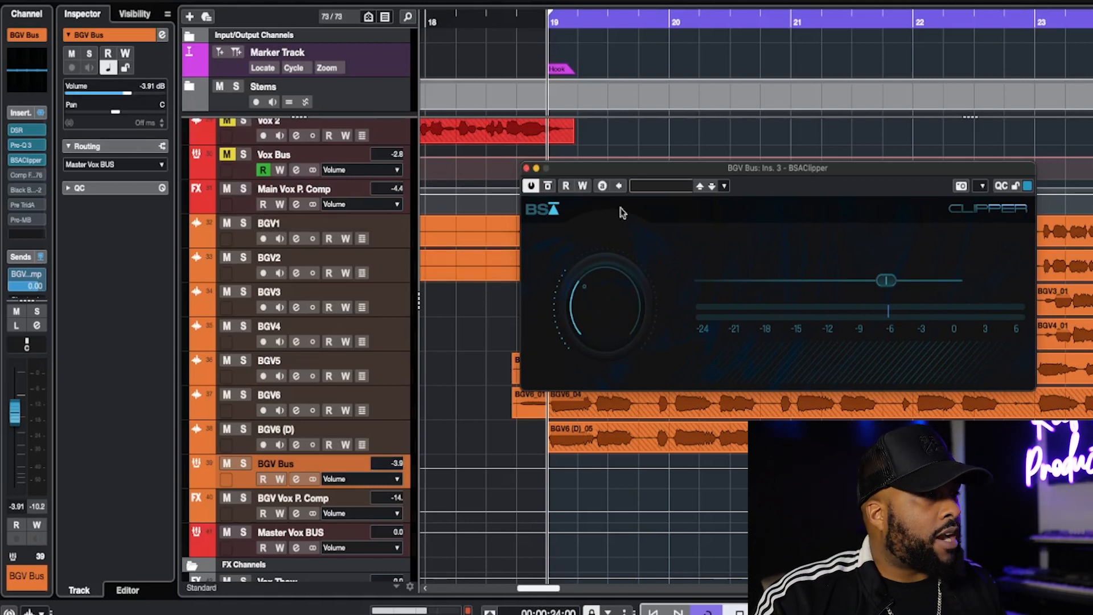
pyautogui.click(527, 169)
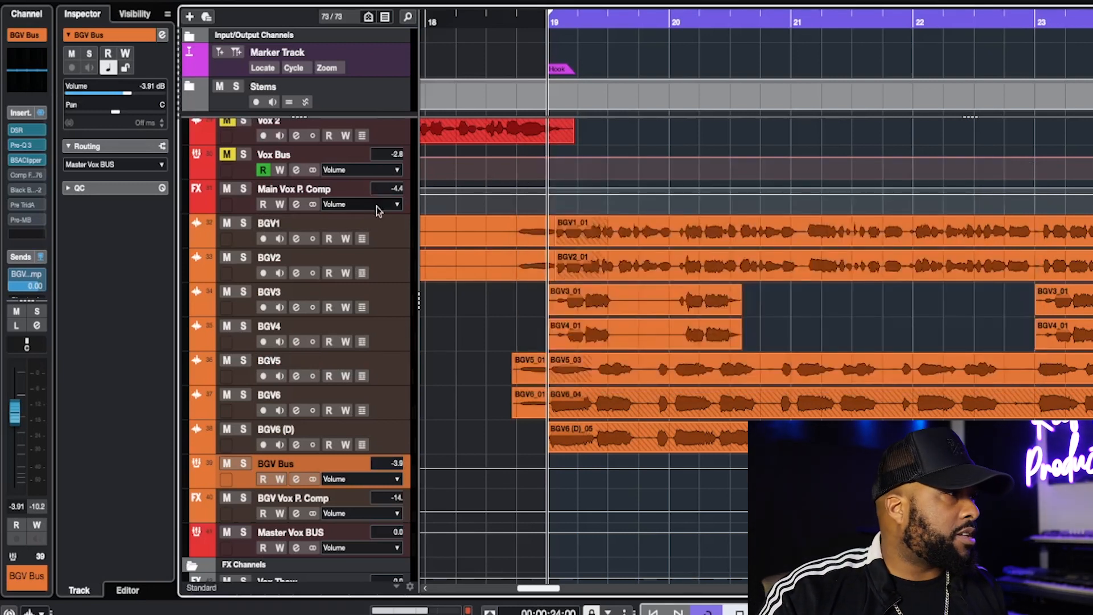
# Step: Open Comp FET-76 on the BGV Bus, place its window over the clips, and examine its attack and release settings with the bus selected
pyautogui.click(26, 177)
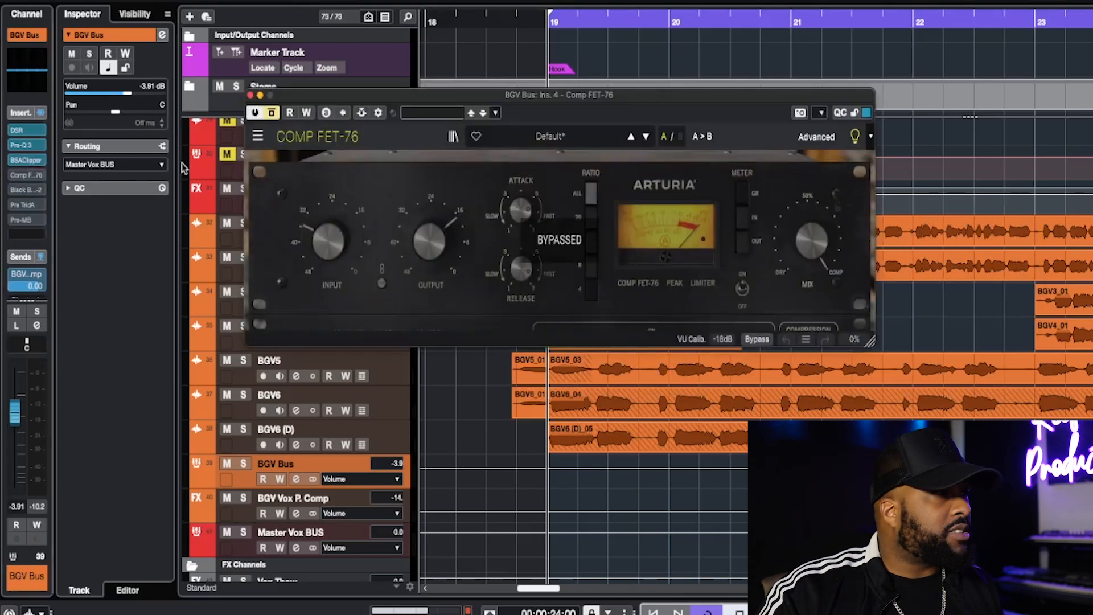
pyautogui.click(413, 87)
pyautogui.moveTo(407, 97); pyautogui.dragTo(614, 170)
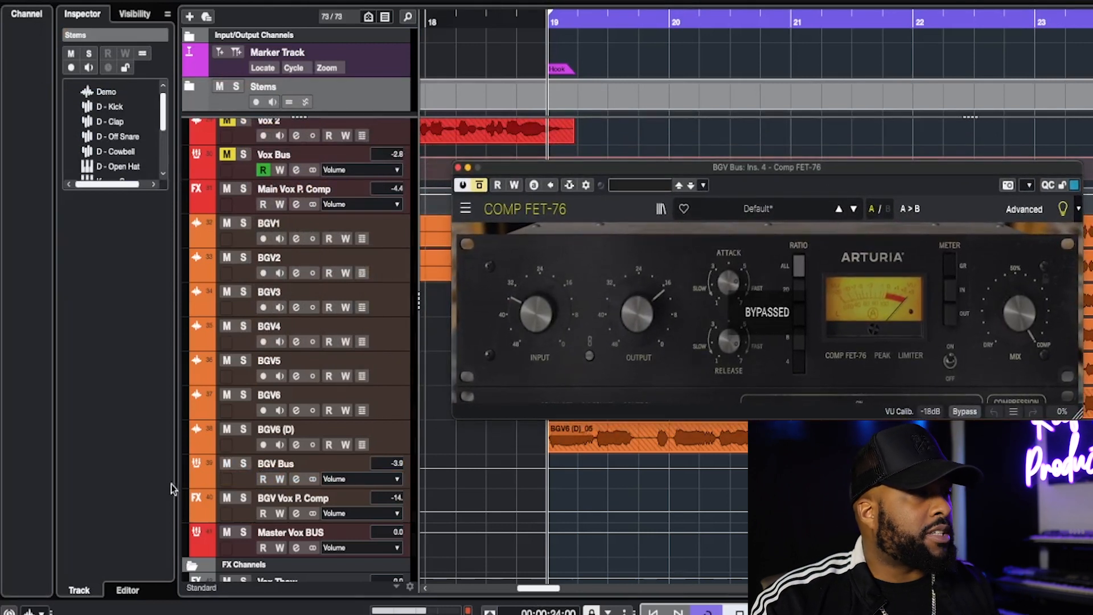
pyautogui.click(404, 469)
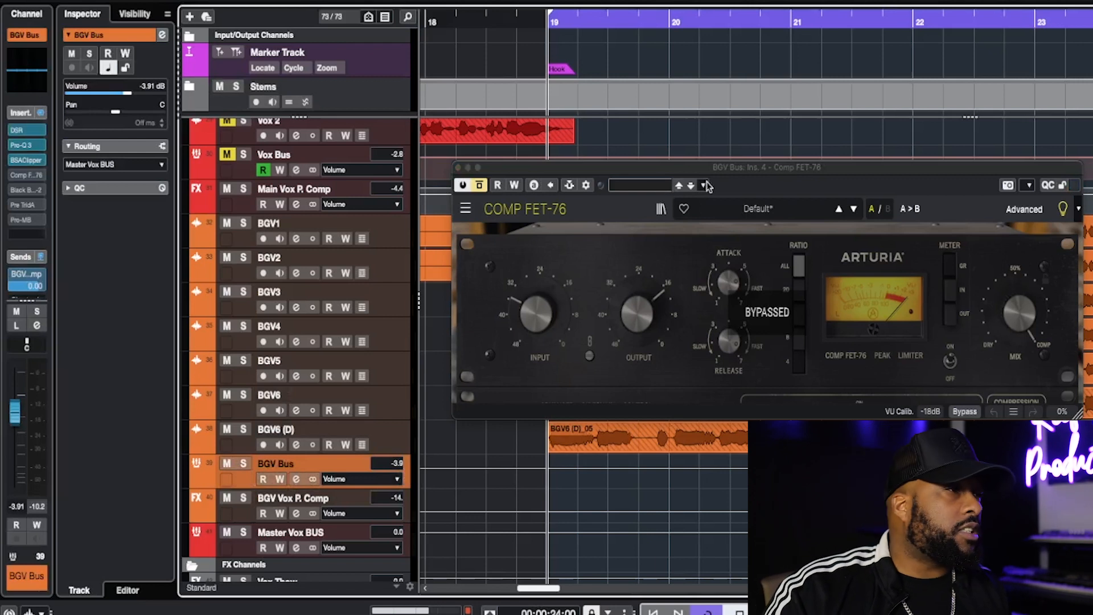
pyautogui.moveTo(843, 172); pyautogui.dragTo(825, 131)
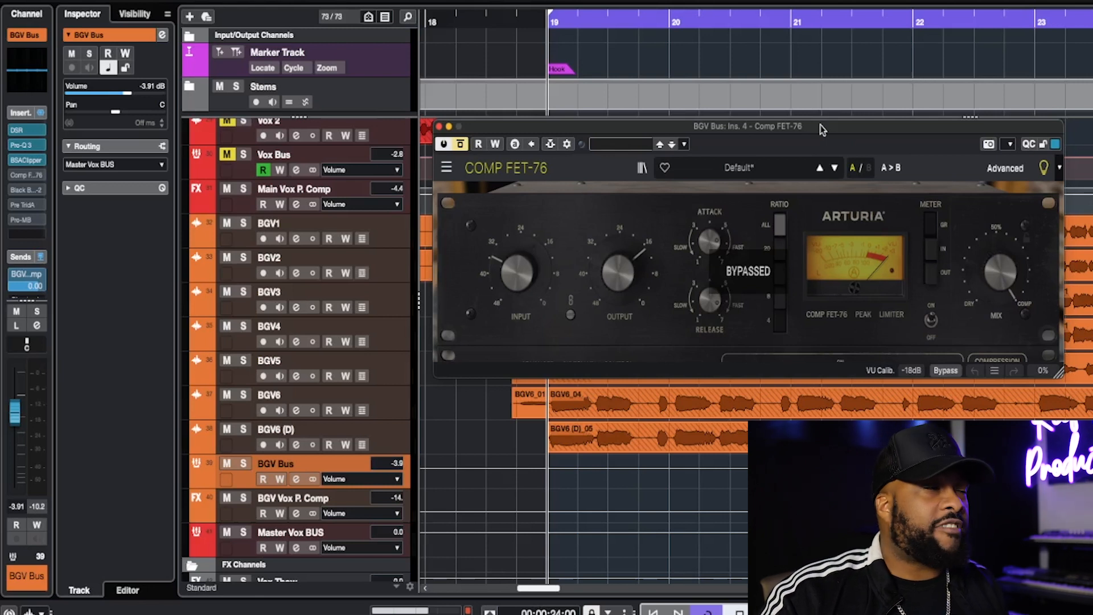
pyautogui.moveTo(797, 125); pyautogui.dragTo(793, 152)
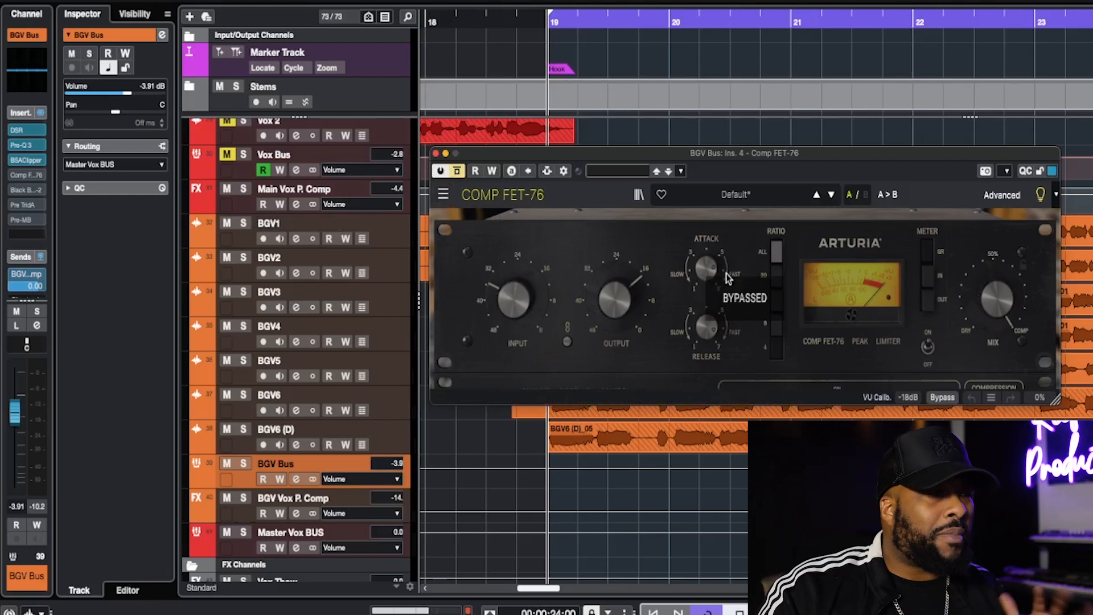
pyautogui.moveTo(717, 277)
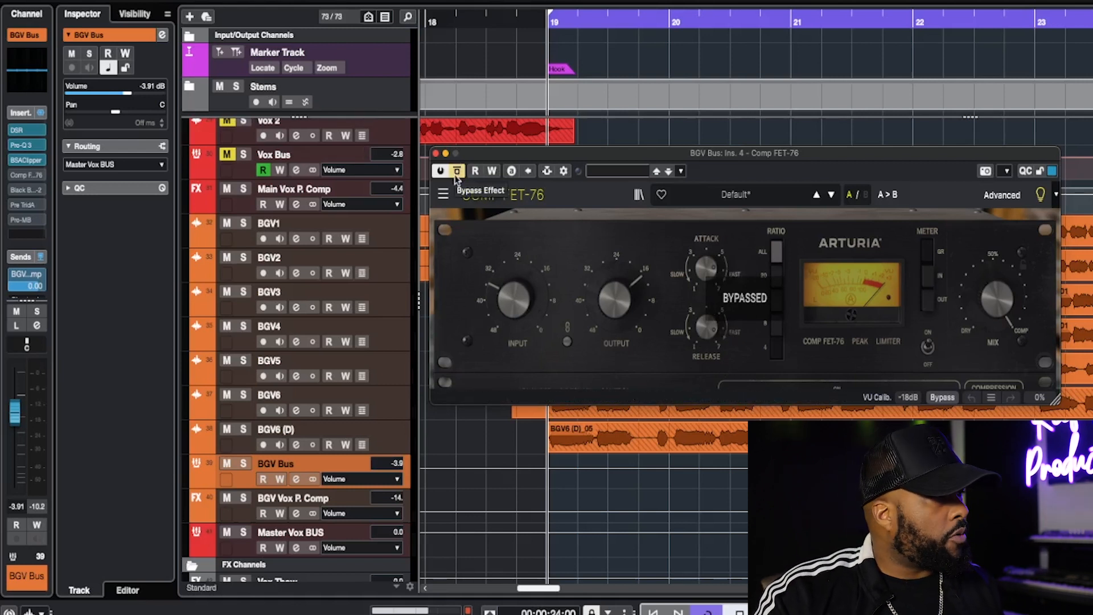
# Step: Play the hook from bar 19 with Comp FET-76 bypassed and again with it active, and close the compressor
pyautogui.press('space')
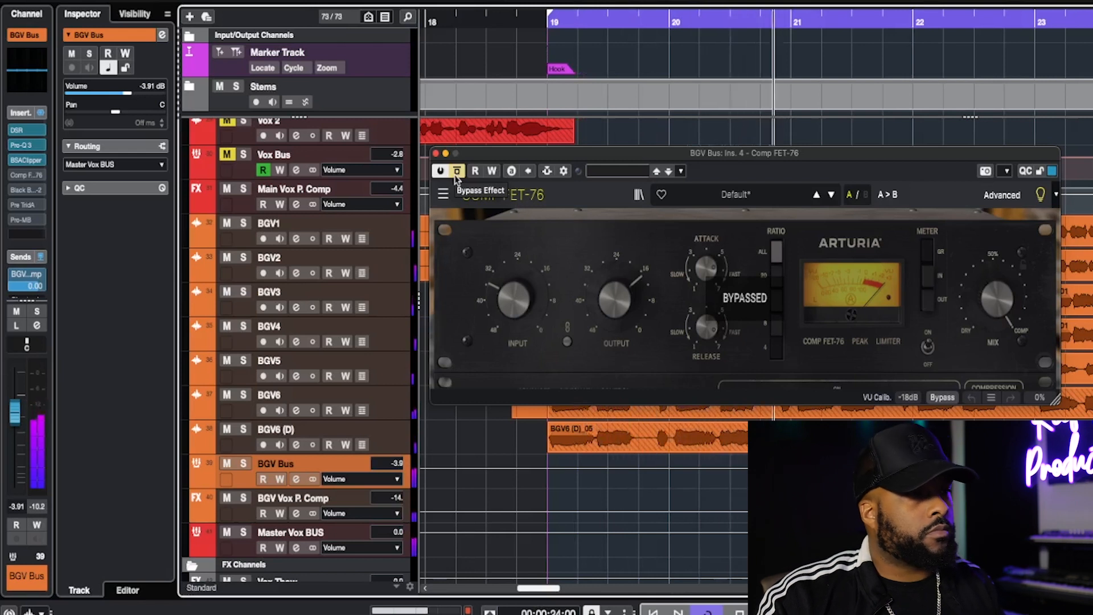
pyautogui.press('space')
pyautogui.click(455, 173)
pyautogui.press('space')
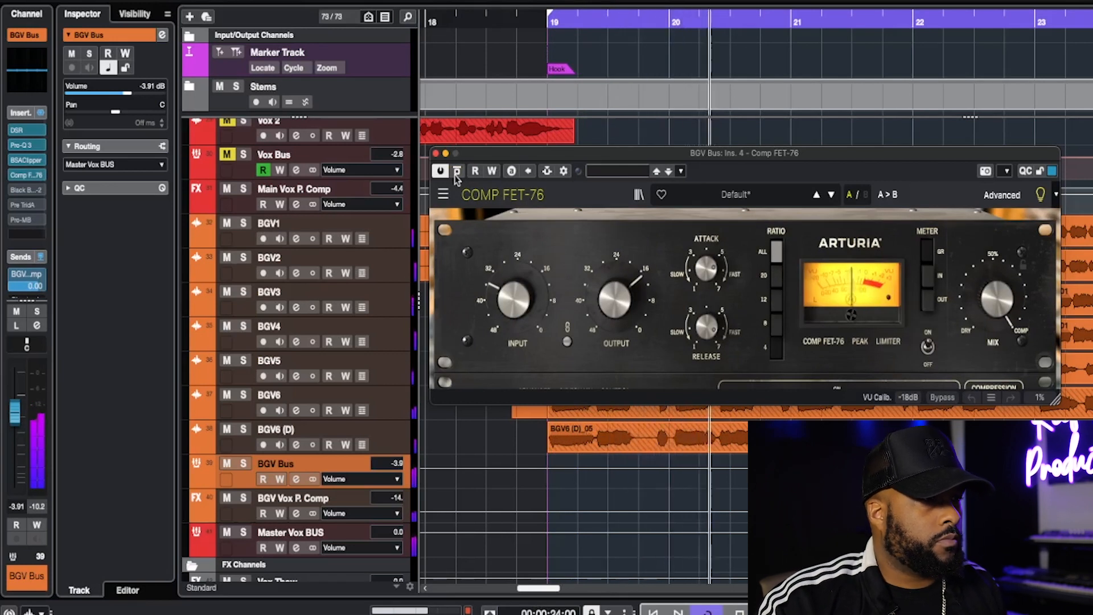
pyautogui.press('space')
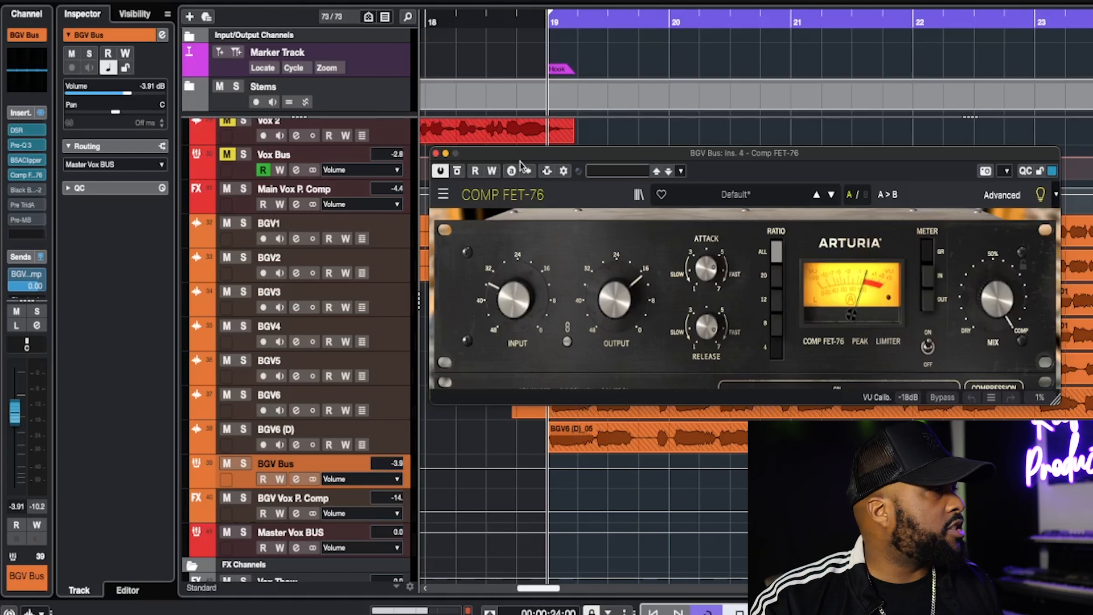
pyautogui.press('super+w')
# Step: Open Black Box Analog Design HG-2 on the BGV Bus and compare the hook from bar 19 with it bypassed and active
pyautogui.click(14, 189)
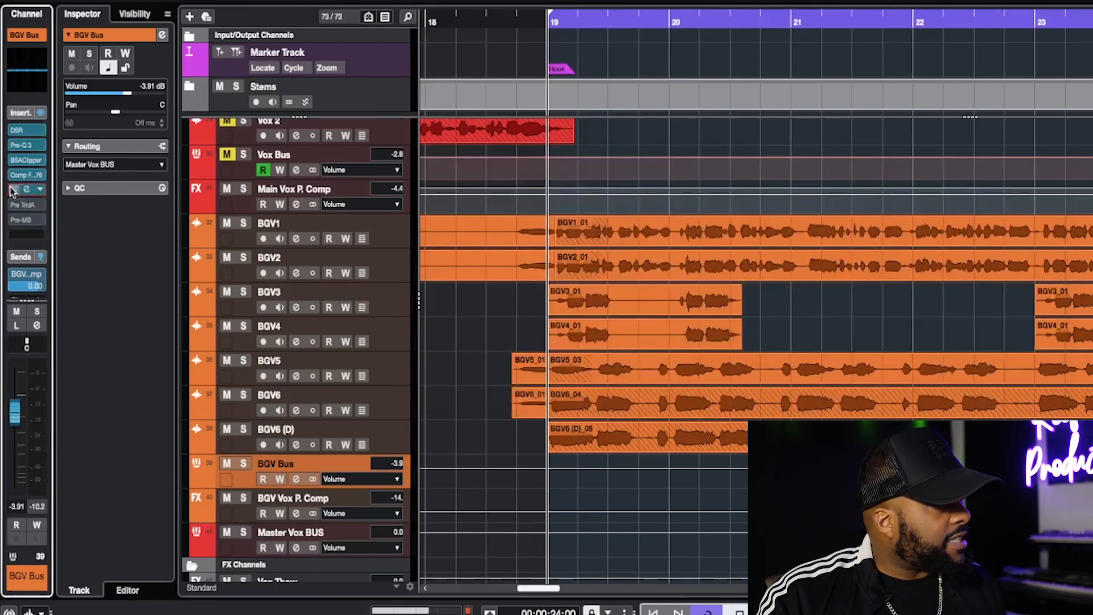
pyautogui.click(27, 190)
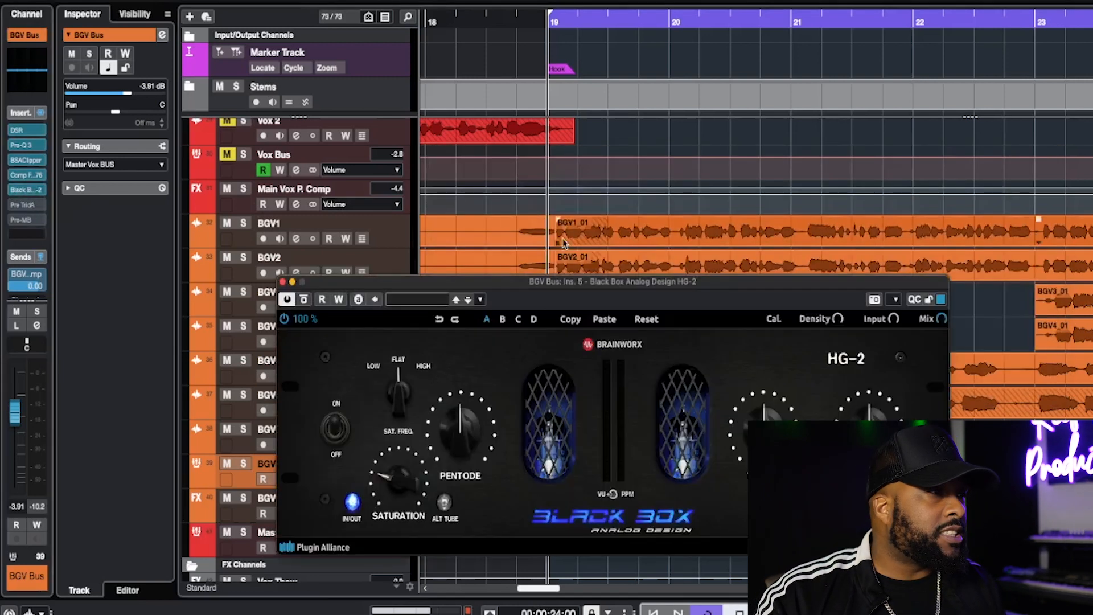
pyautogui.moveTo(474, 290); pyautogui.dragTo(577, 128)
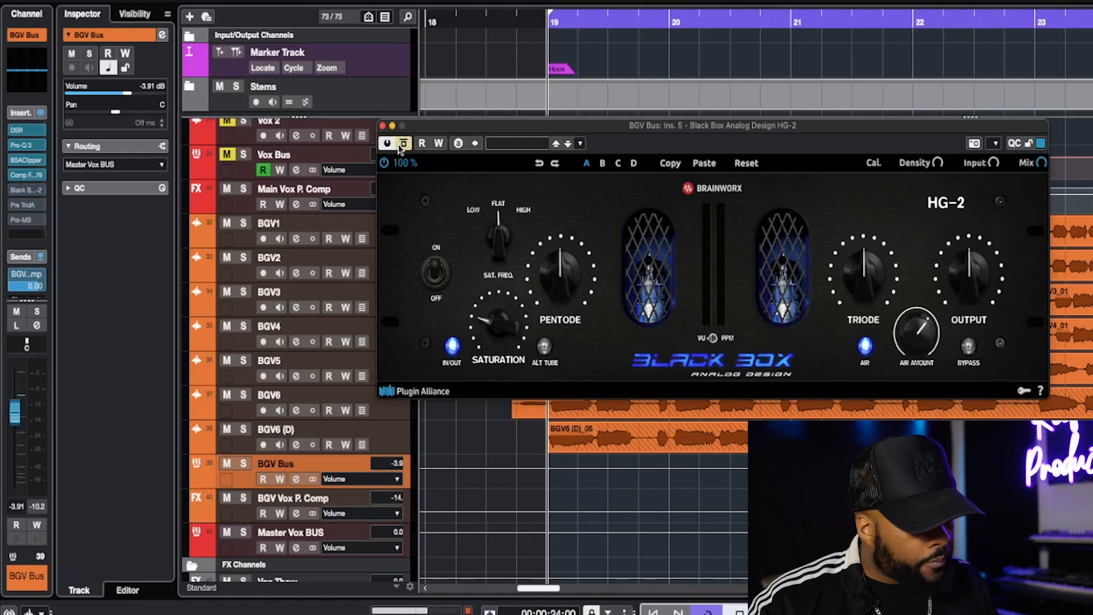
pyautogui.press('space')
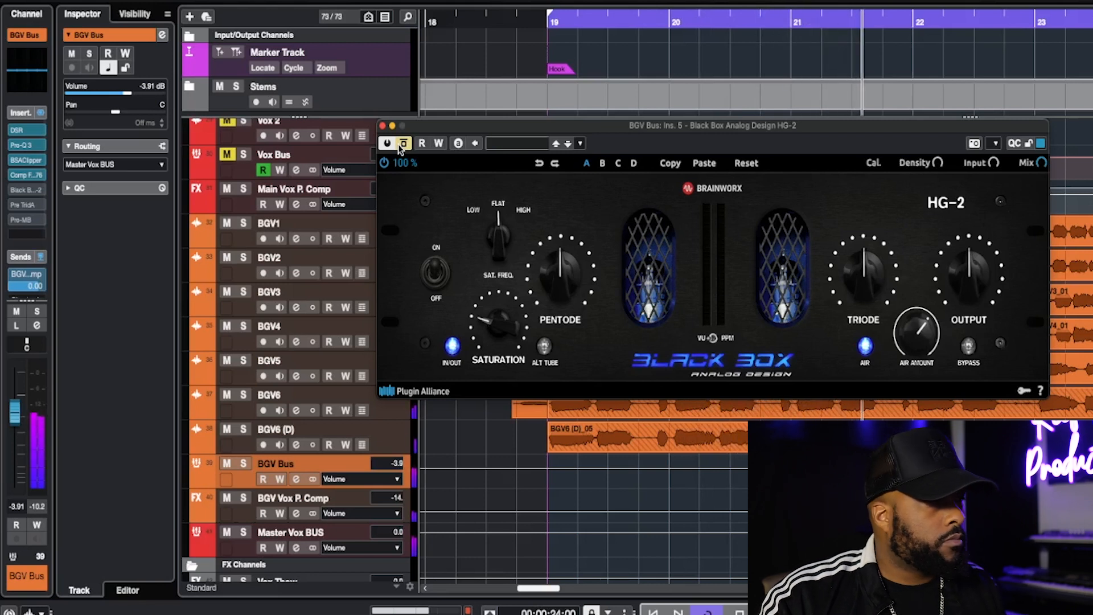
pyautogui.press('space')
pyautogui.click(399, 144)
pyautogui.press('space')
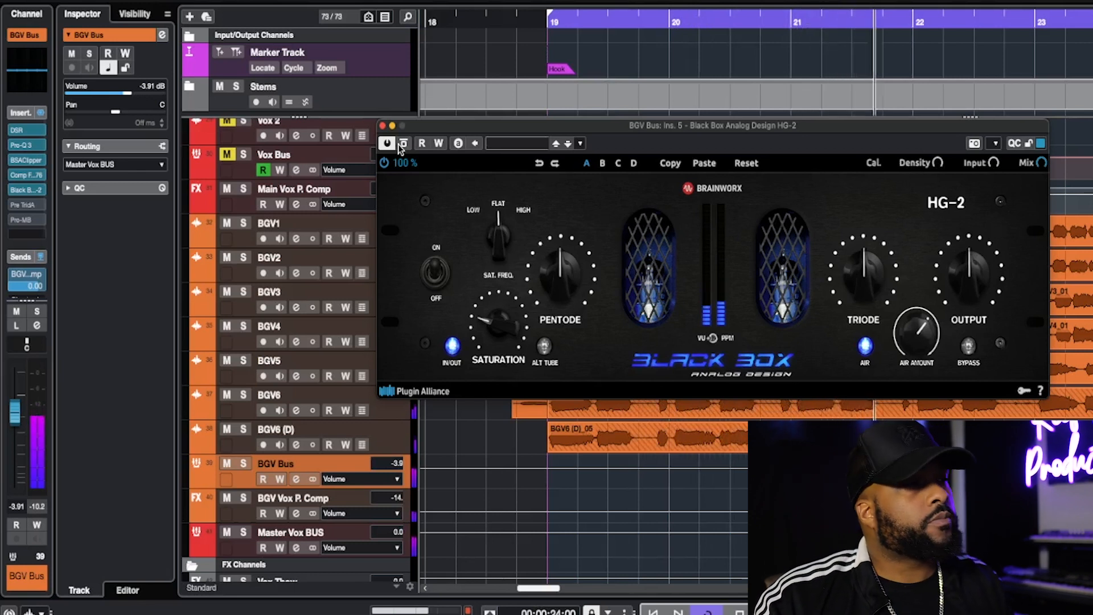
pyautogui.press('space')
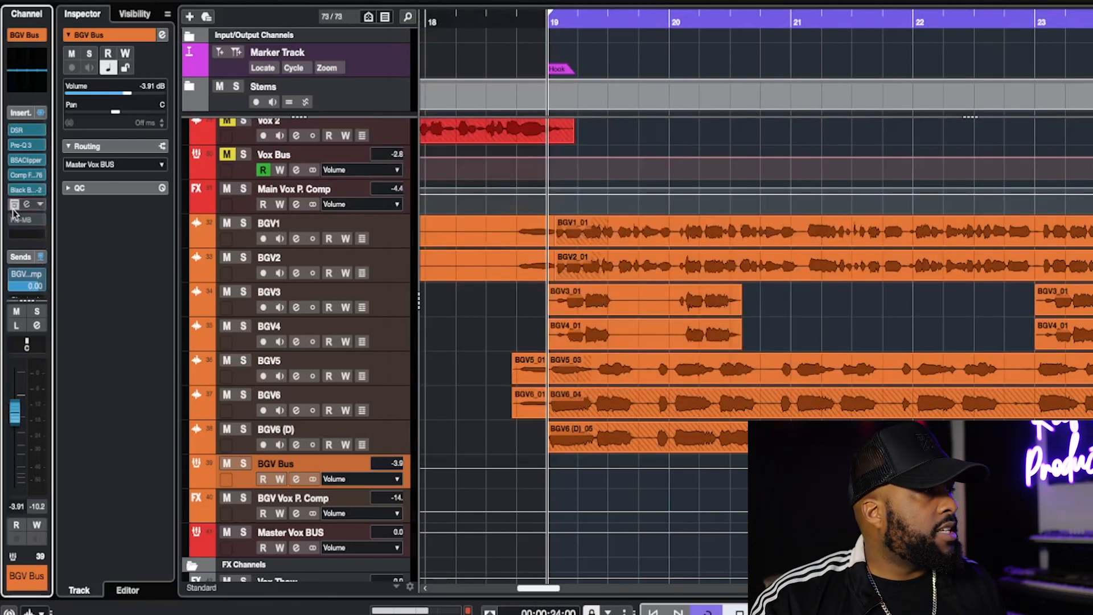
# Step: Open Pre TridA on the BGV Bus, examine its EQ settings, and place its window over the clips from bar 19
pyautogui.click(32, 208)
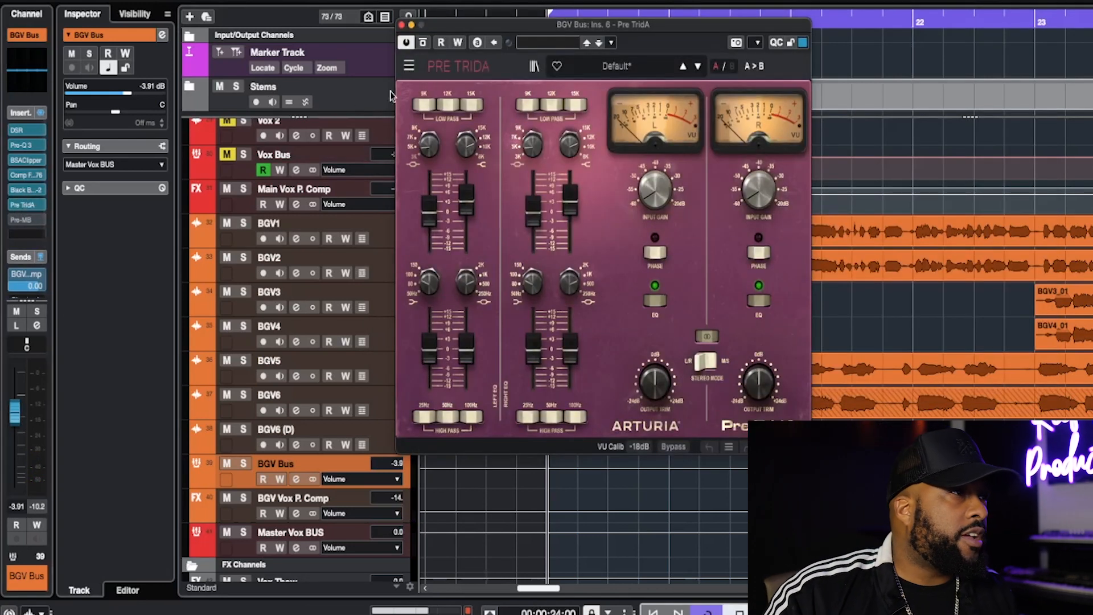
pyautogui.moveTo(561, 30); pyautogui.dragTo(633, 54)
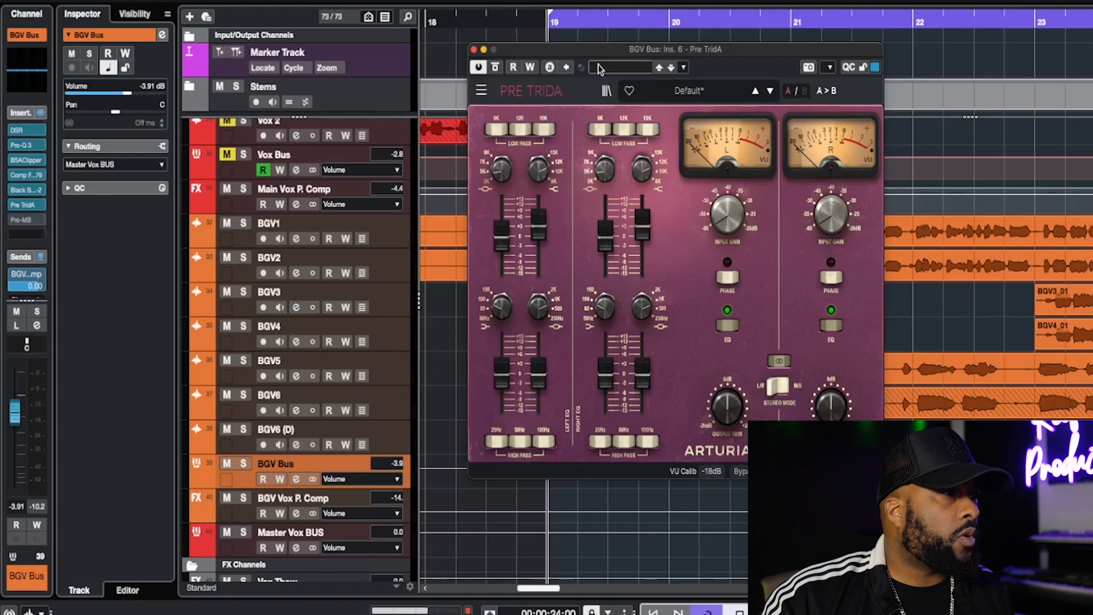
pyautogui.moveTo(600, 57); pyautogui.dragTo(595, 47)
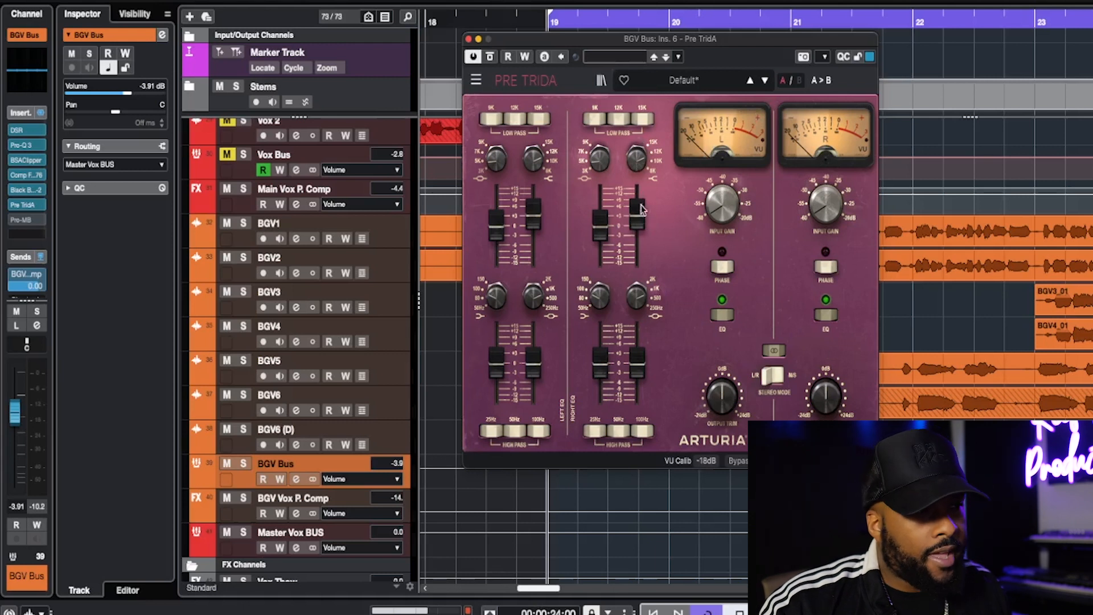
pyautogui.moveTo(542, 36); pyautogui.dragTo(626, 91)
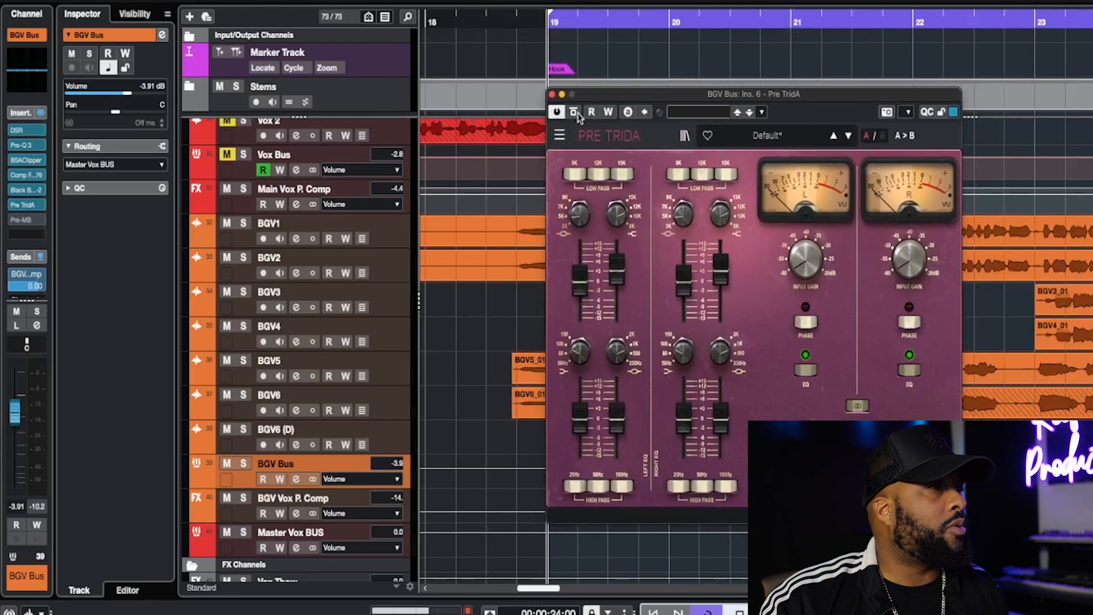
# Step: Compare the hook from bar 19 with Pre TridA bypassed and active, and close it with the effect left active
pyautogui.click(574, 112)
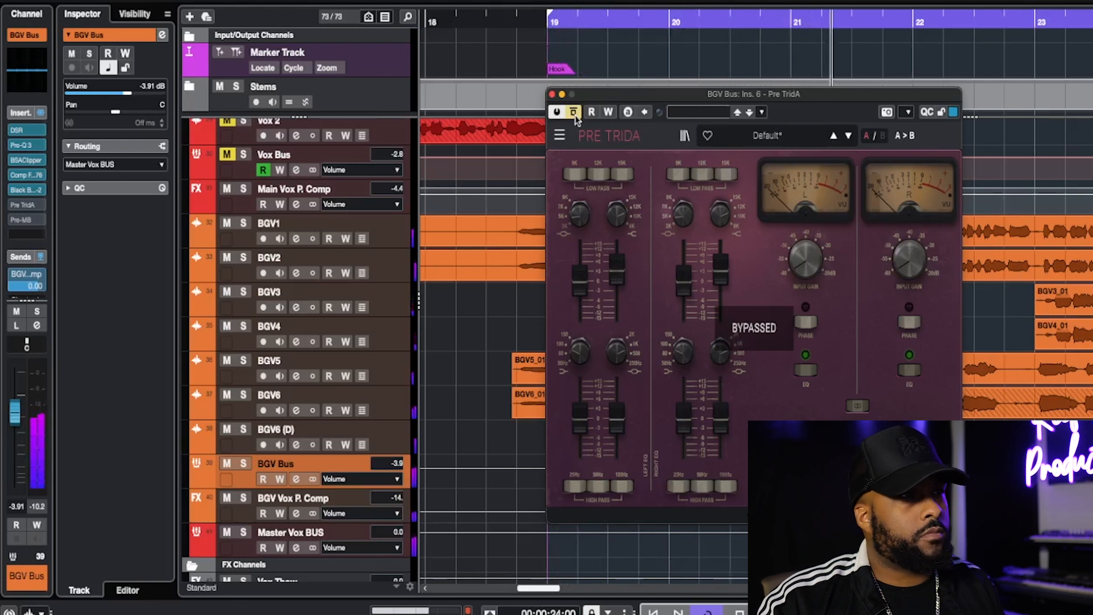
pyautogui.click(573, 112)
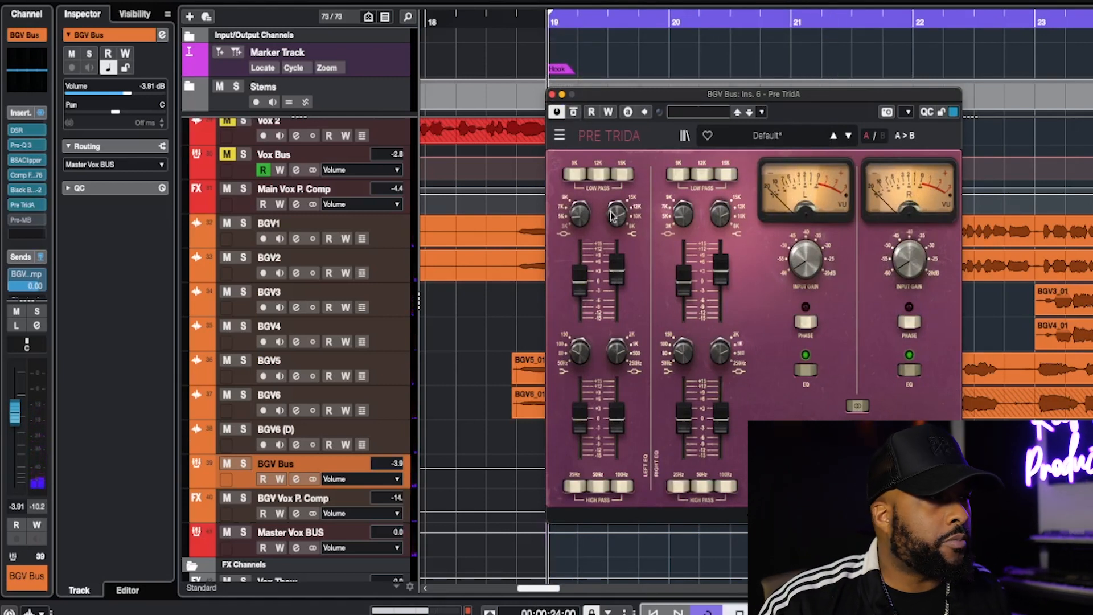
pyautogui.click(728, 271)
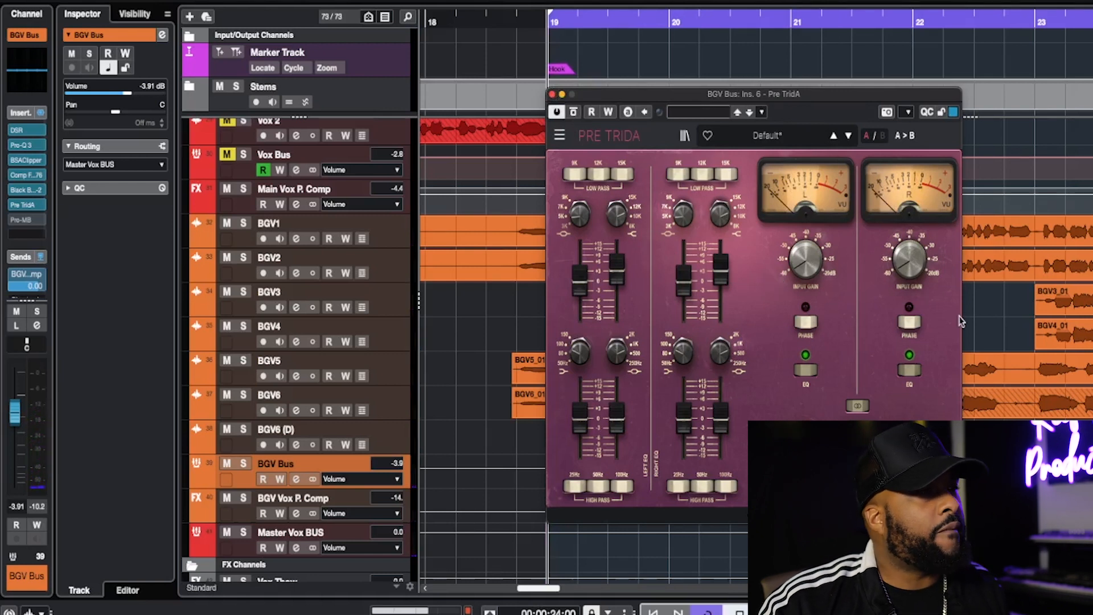
pyautogui.click(551, 94)
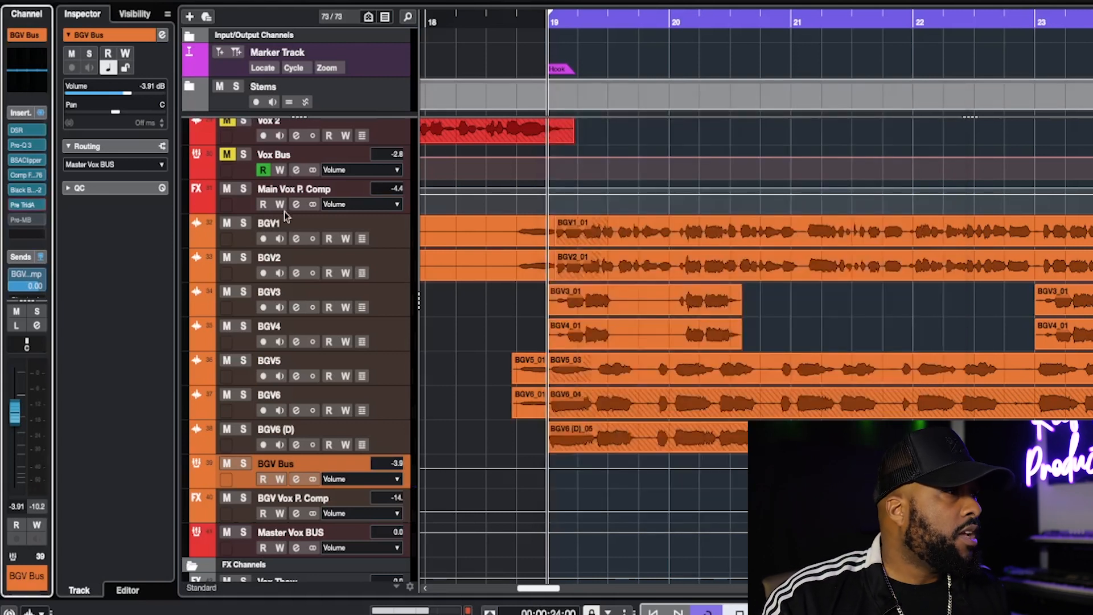
# Step: Open Pro-MB on the BGV Bus, examine its blue upper band and purple lower band, and move its window off the track list
pyautogui.click(29, 220)
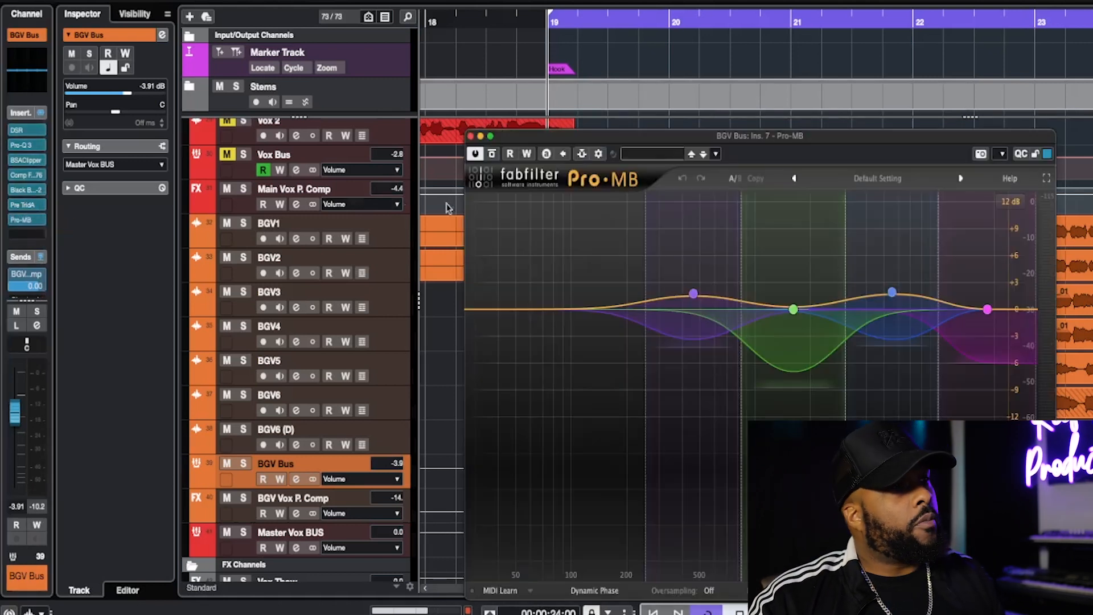
pyautogui.moveTo(522, 136); pyautogui.dragTo(490, 56)
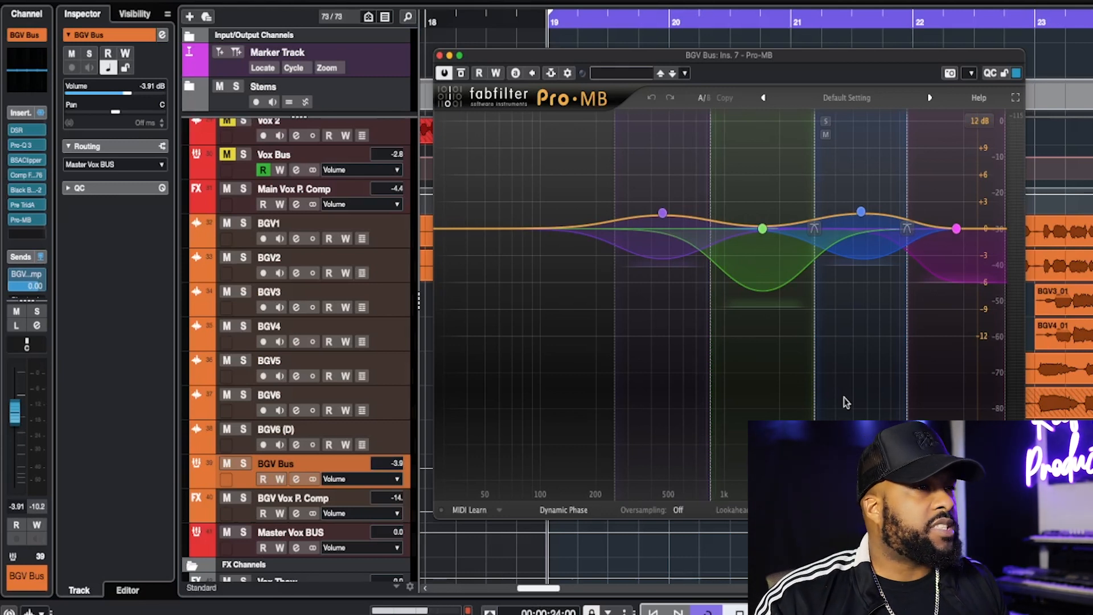
pyautogui.click(859, 302)
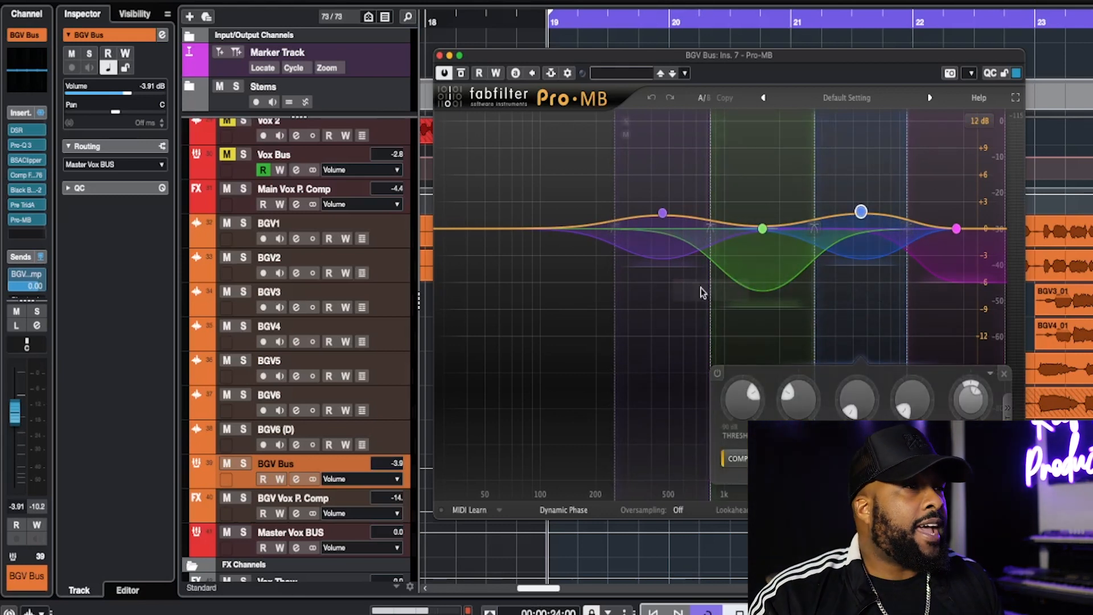
pyautogui.click(626, 307)
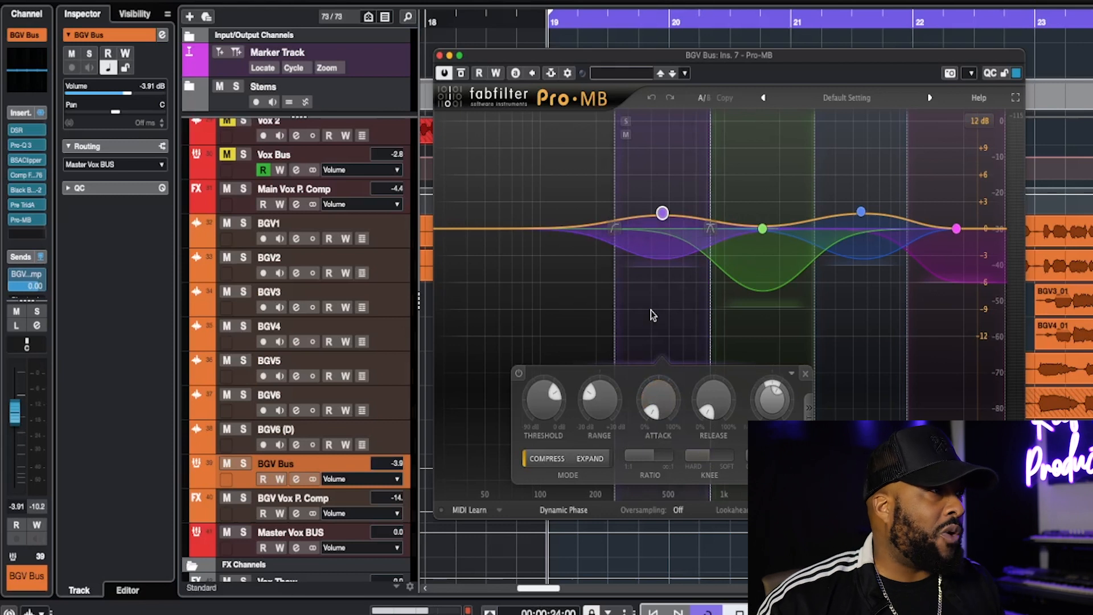
pyautogui.moveTo(589, 57); pyautogui.dragTo(743, 38)
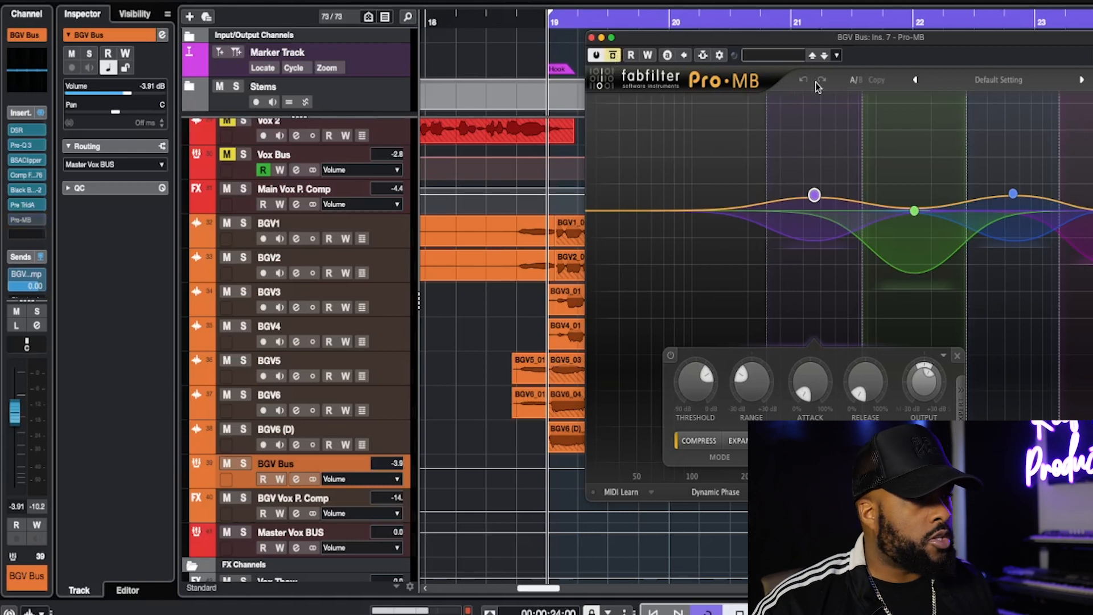
# Step: Play the hook from bar 19 with Pro-MB bypassed and again with it active, and close the multiband compressor
pyautogui.press('space')
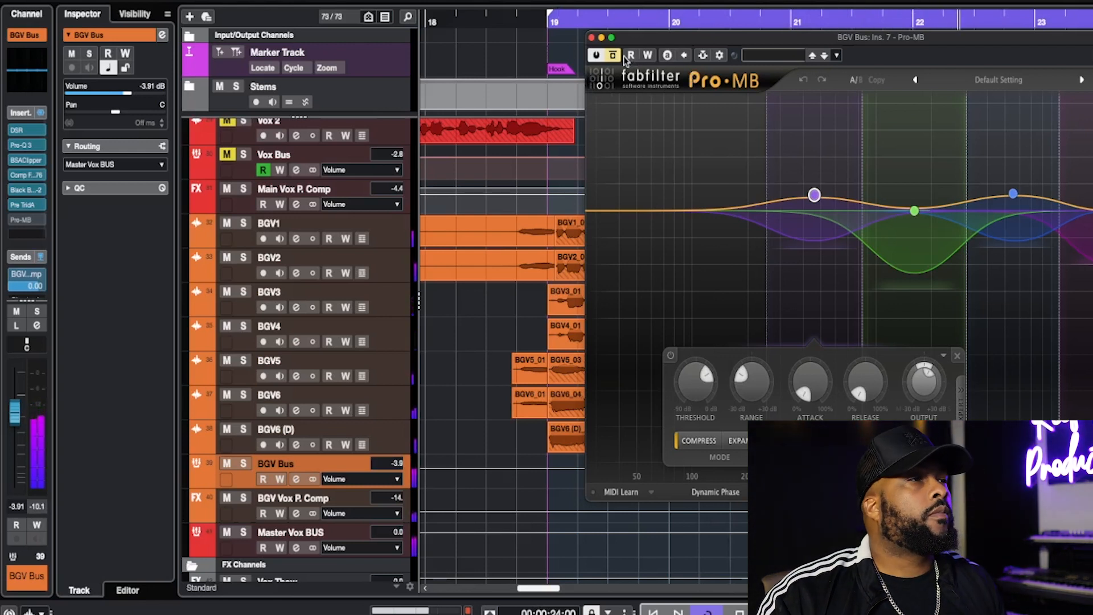
pyautogui.press('space')
pyautogui.click(597, 55)
pyautogui.press('space')
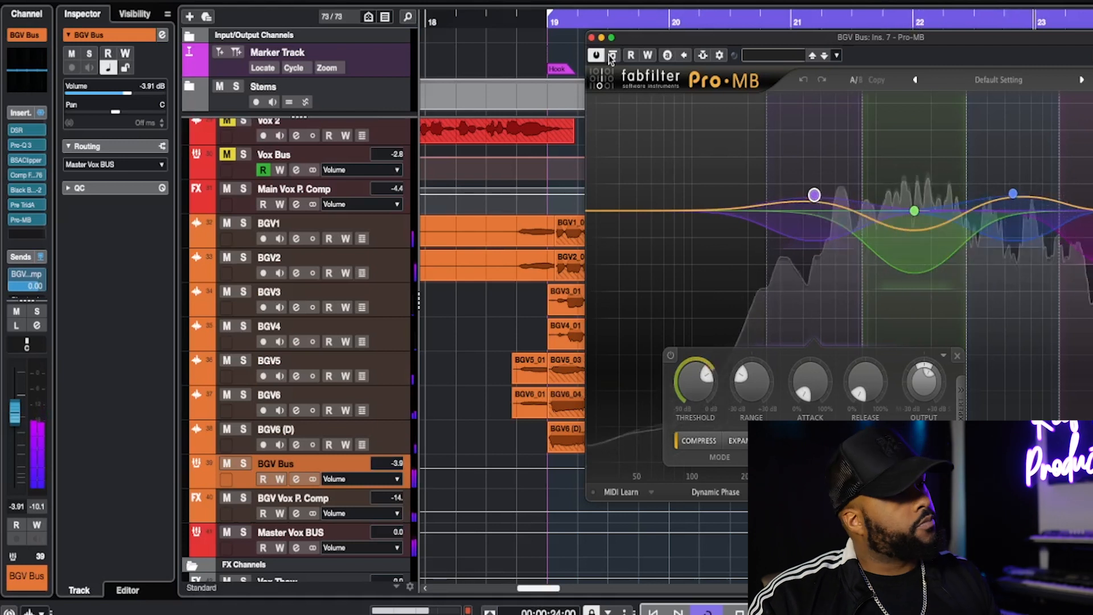
pyautogui.press('space')
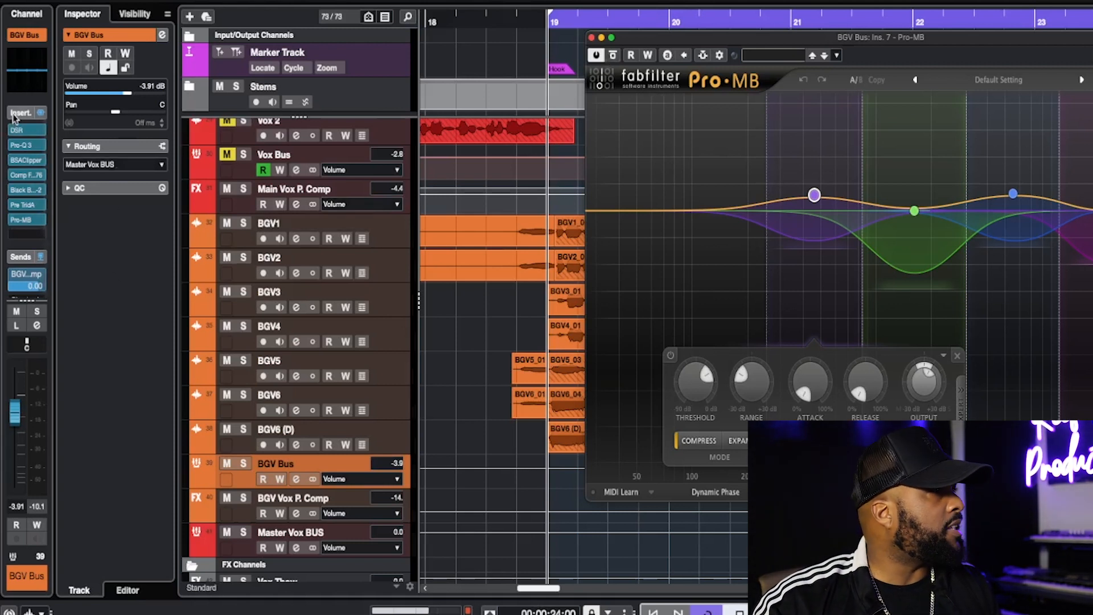
pyautogui.press('super+w')
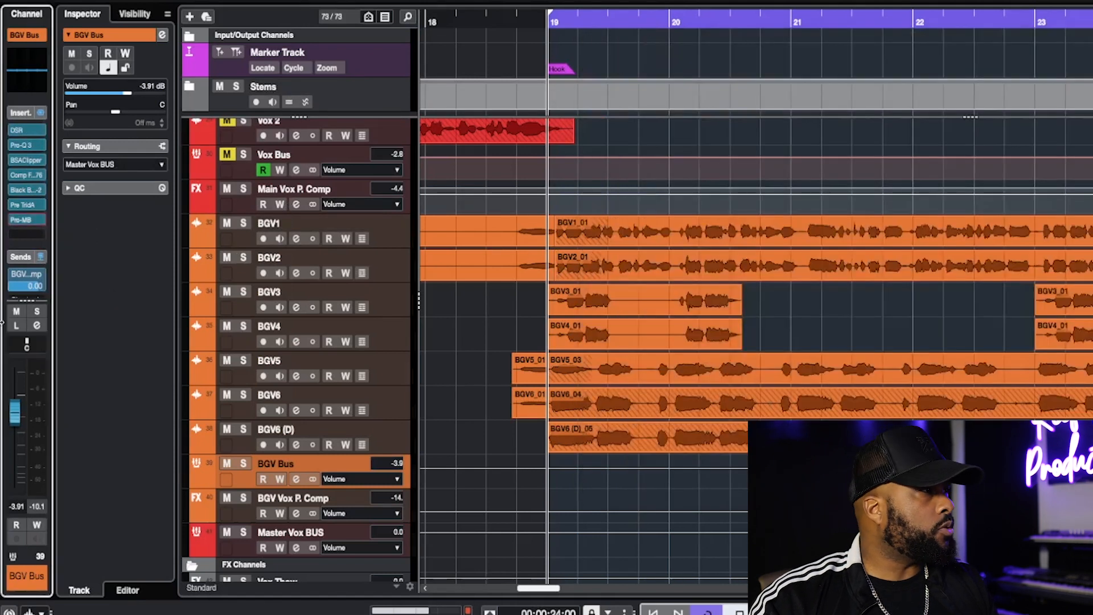
# Step: Review the BGV Bus sends, and open SSLComp on the BGV Vox P. Comp channel with its window over the clips
pyautogui.click(20, 115)
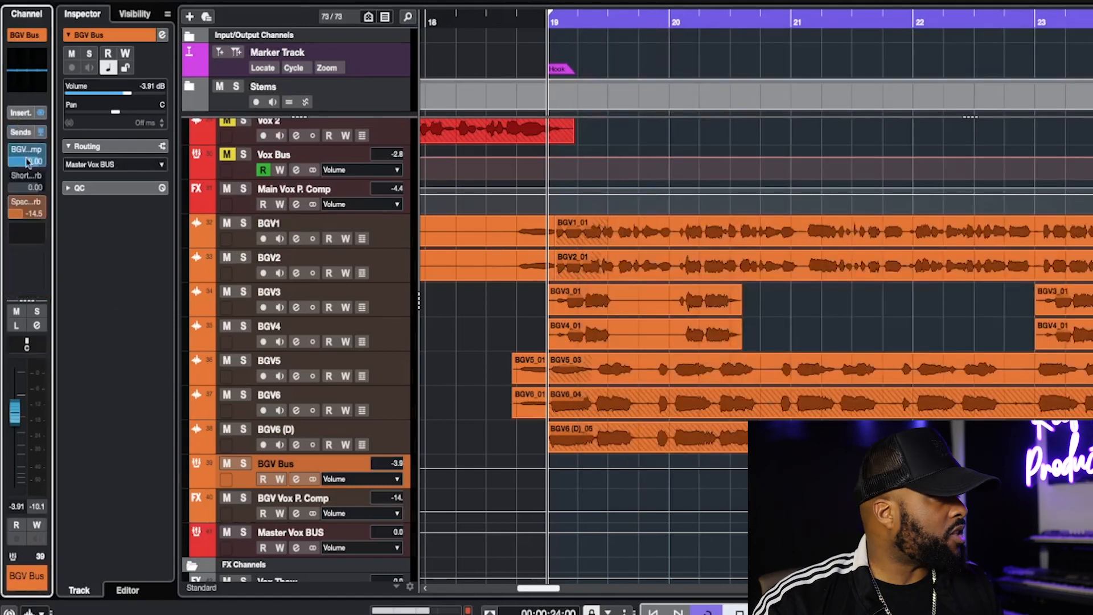
pyautogui.click(407, 512)
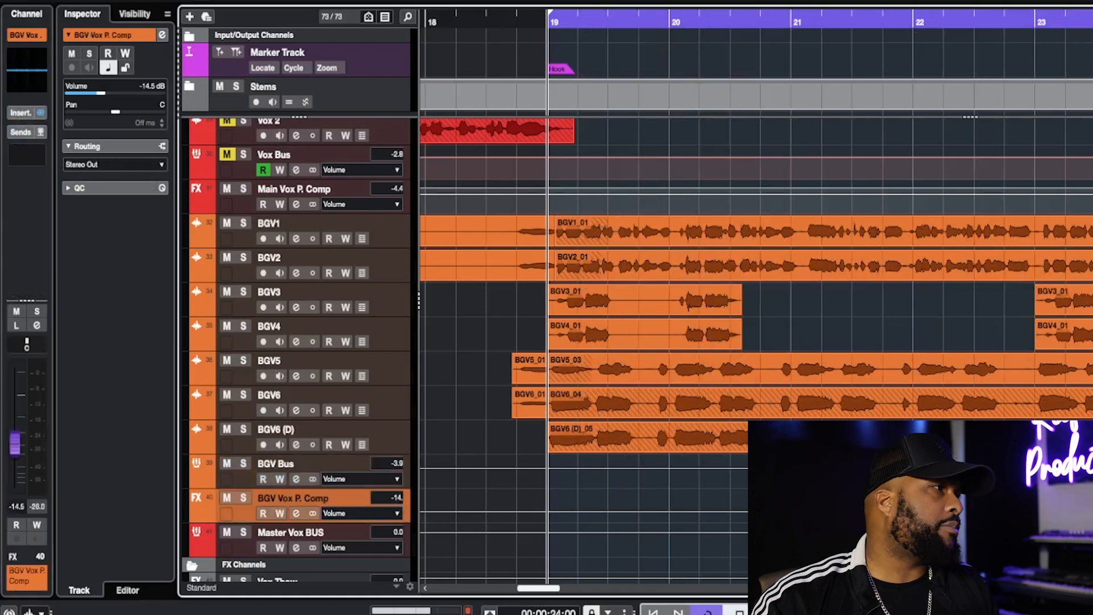
pyautogui.click(20, 115)
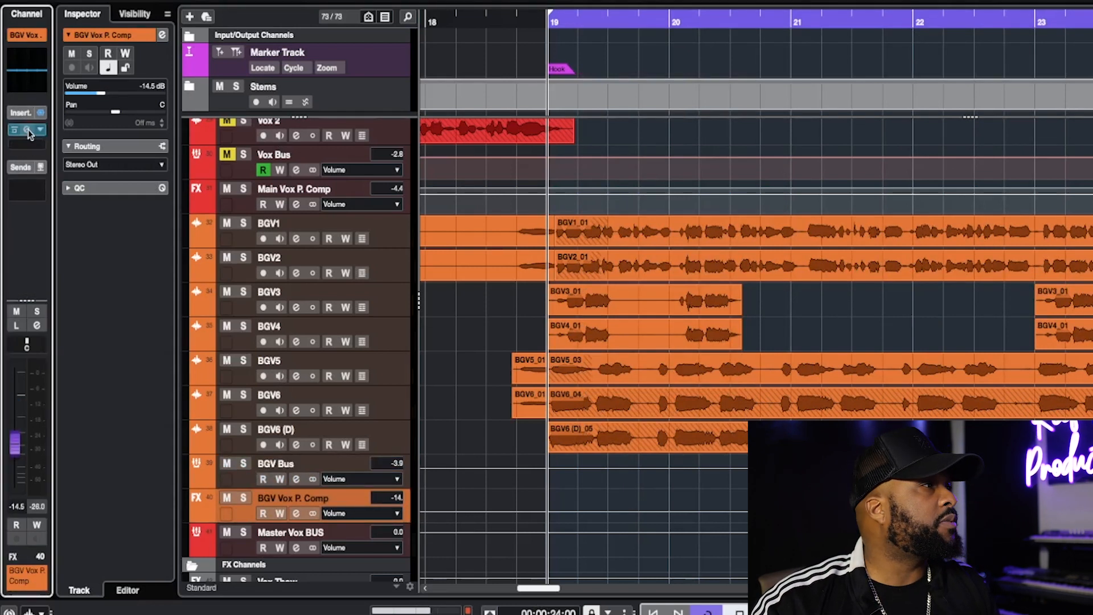
pyautogui.click(26, 130)
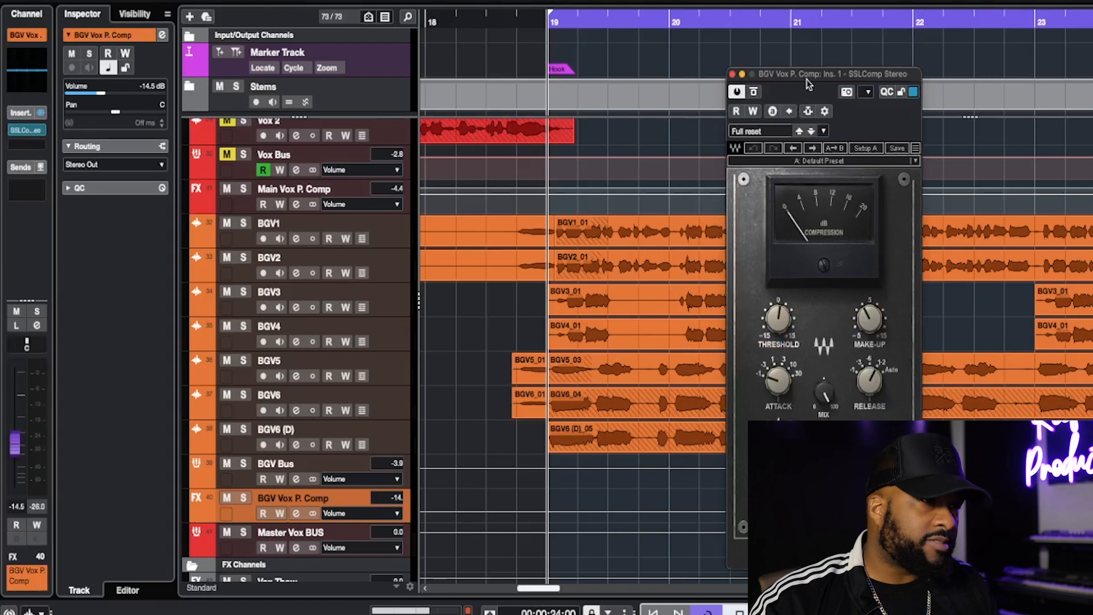
pyautogui.moveTo(807, 75); pyautogui.dragTo(774, 72)
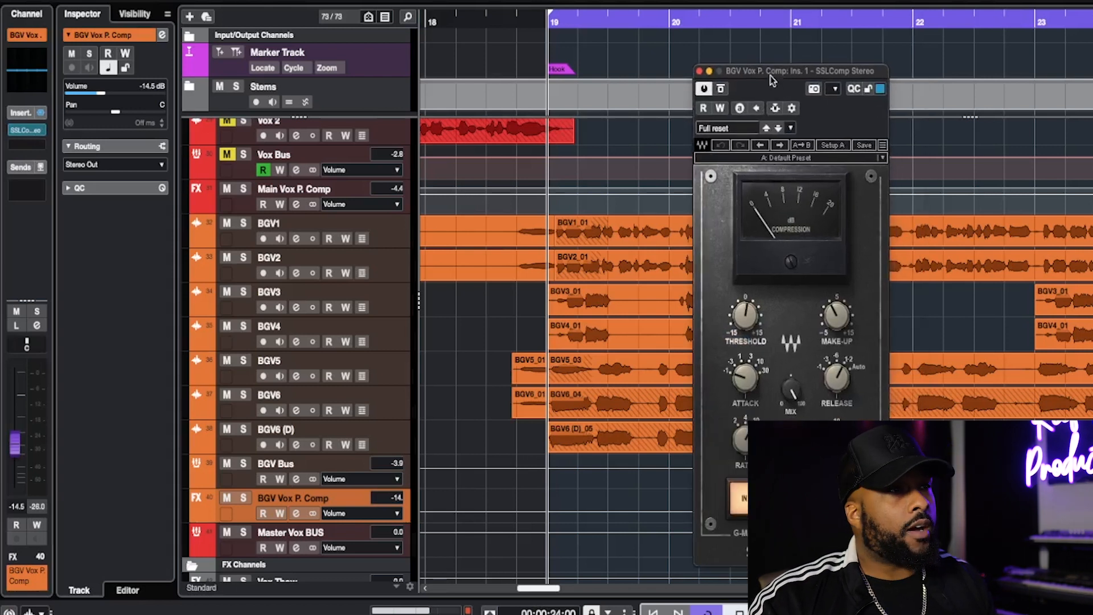
pyautogui.moveTo(771, 68); pyautogui.dragTo(701, 47)
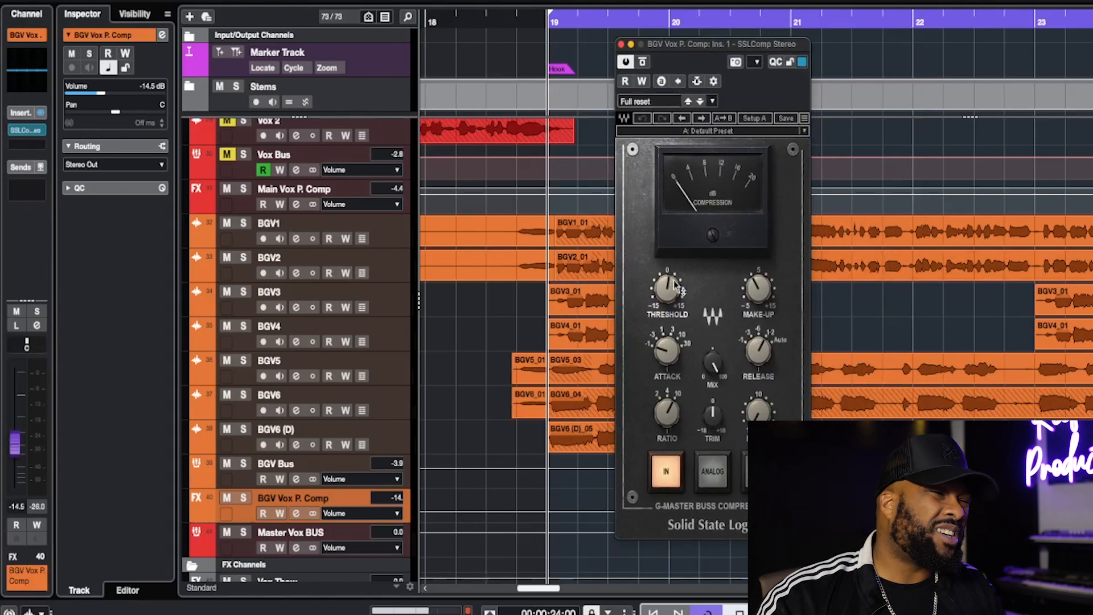
# Step: Play the hook from bar 19 and compare the background vocals with SSLComp bypassed and active, leaving it active
pyautogui.press('space')
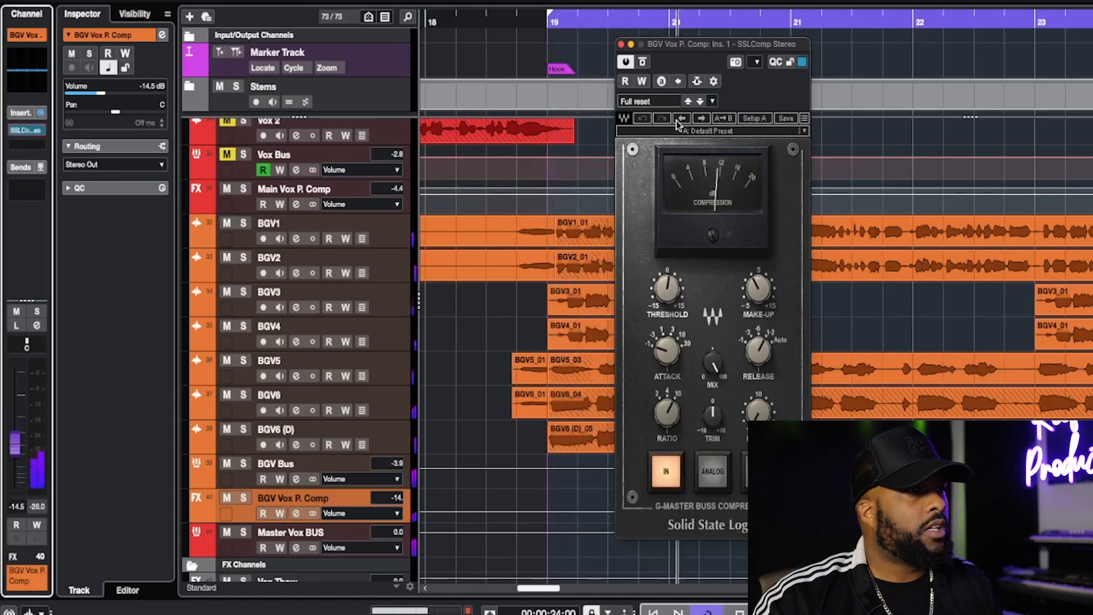
pyautogui.press('space')
pyautogui.click(643, 61)
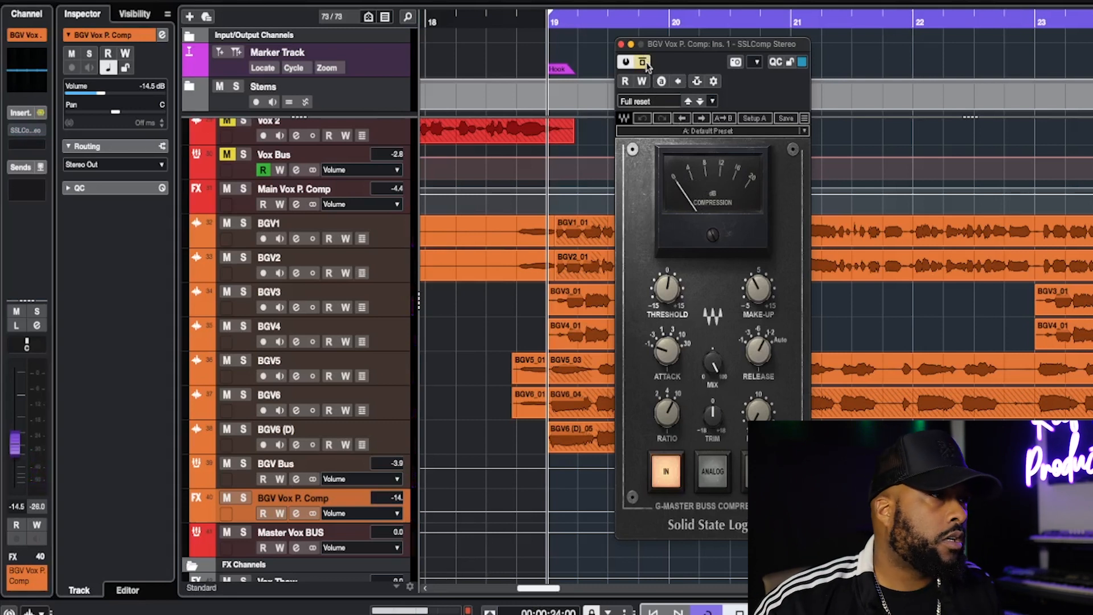
pyautogui.press('space')
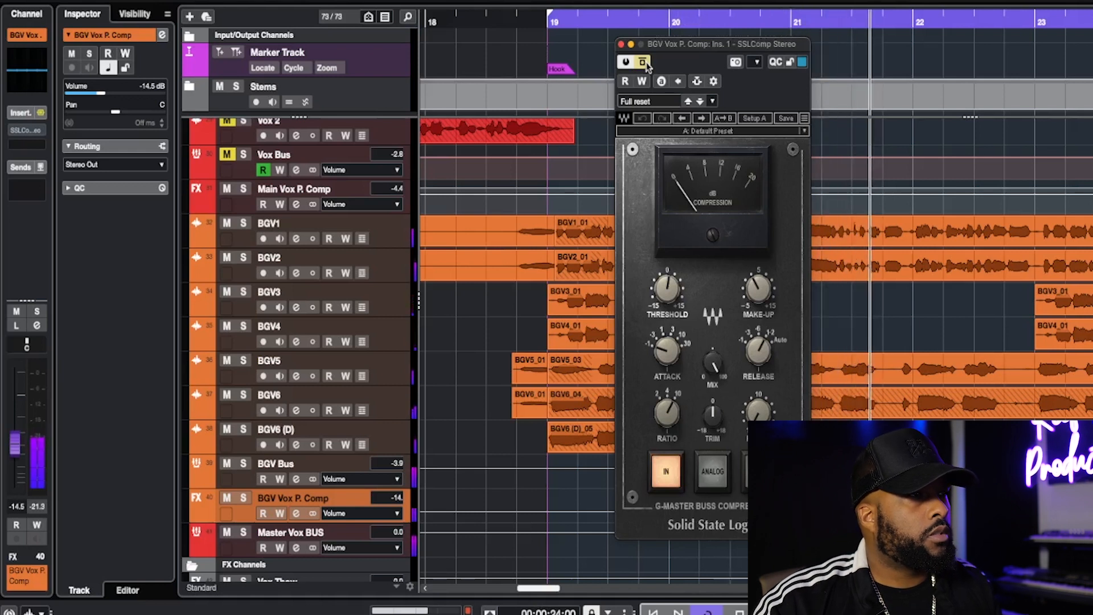
pyautogui.click(646, 64)
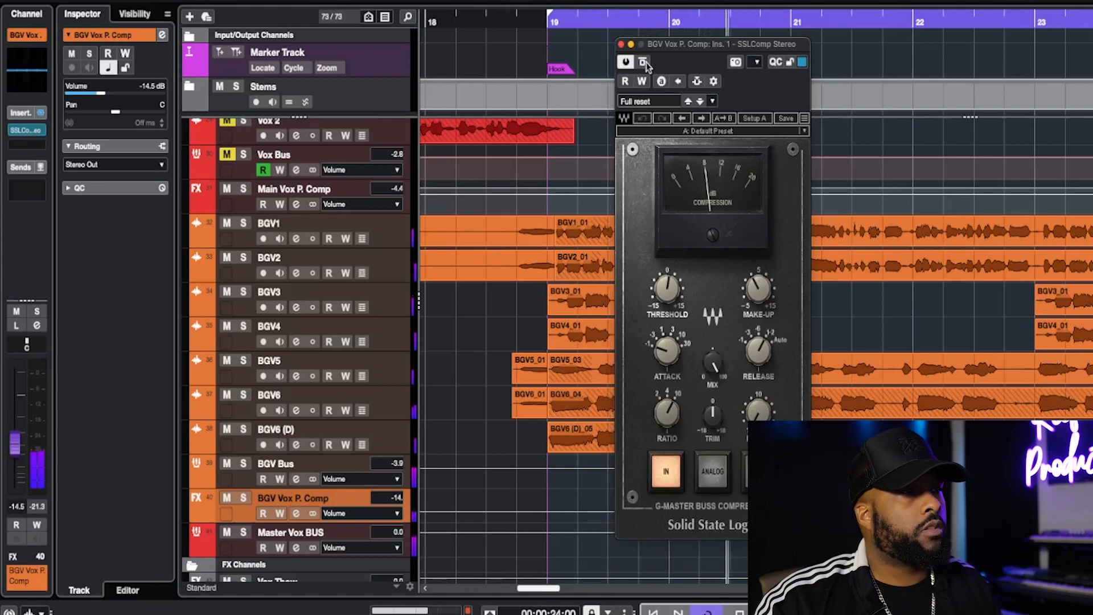
pyautogui.click(644, 63)
pyautogui.click(645, 63)
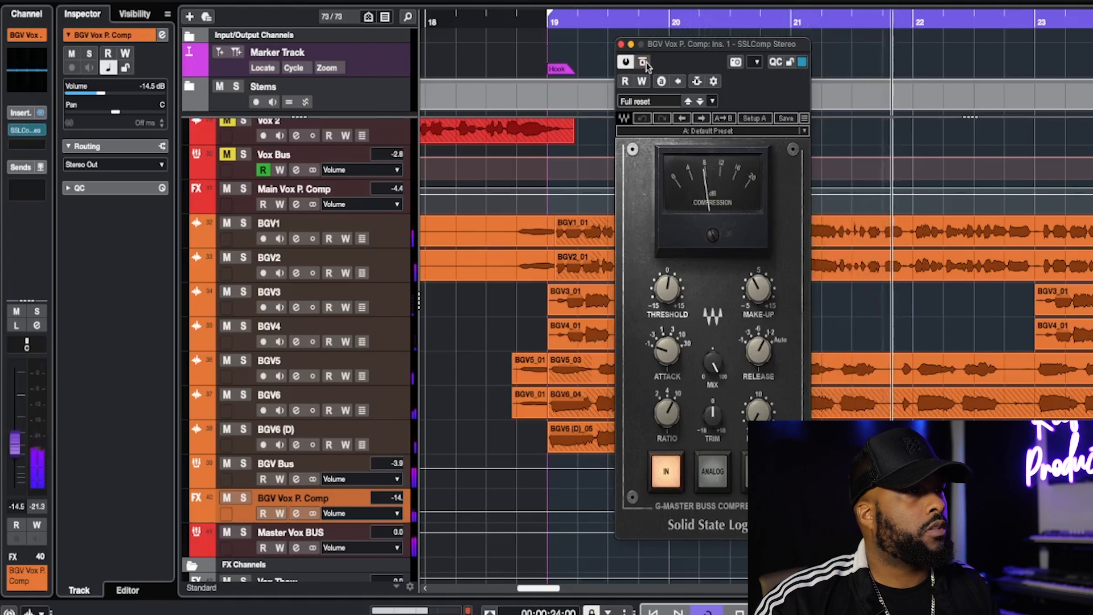
pyautogui.press('space')
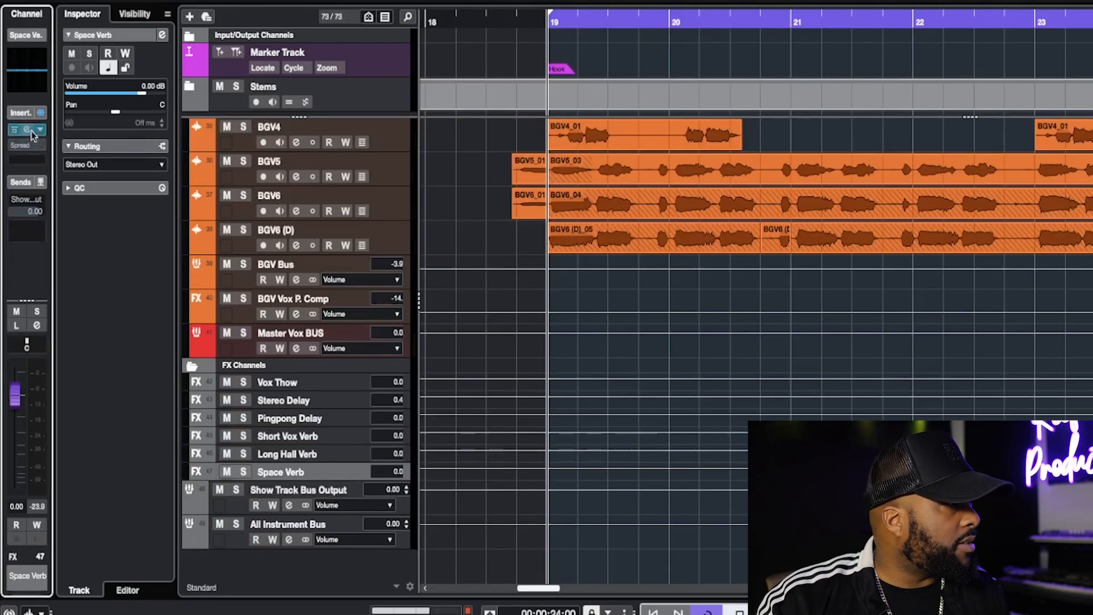
# Step: Open Pro-R on the Space Verb channel and examine its space setting and post EQ curve
pyautogui.click(27, 129)
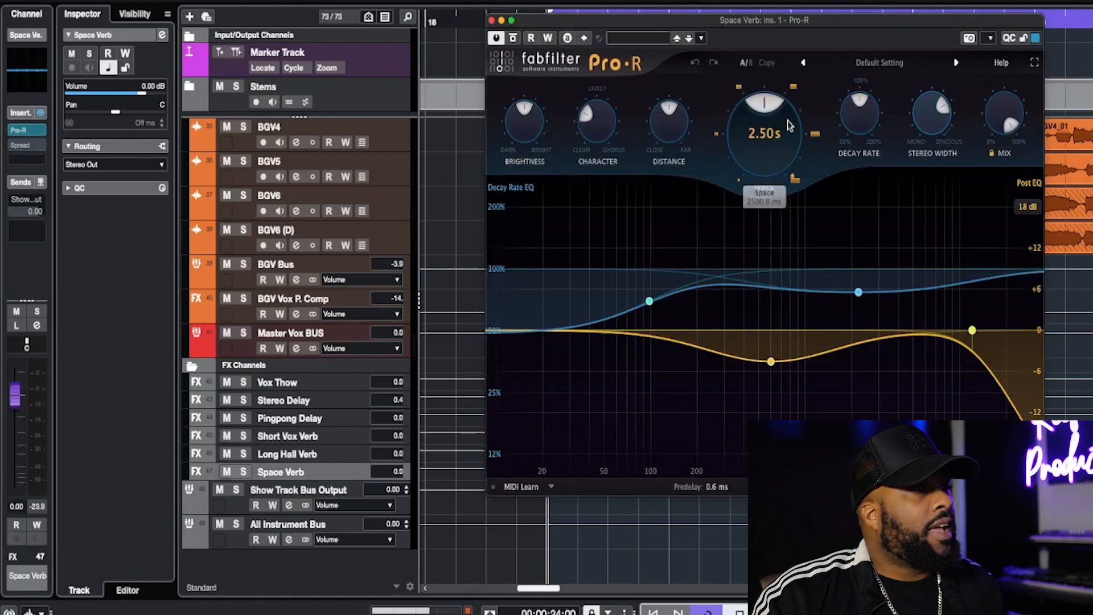
pyautogui.moveTo(796, 133)
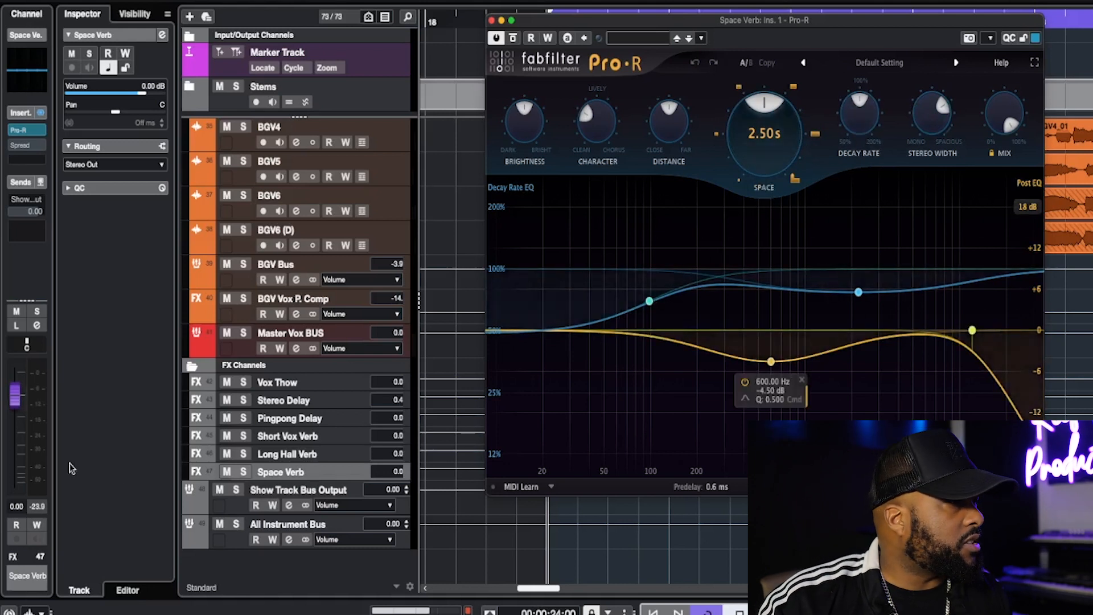
# Step: Solo the BGV Bus together with Space Verb, and compare the hook from bar 19 with Pro-R bypassed and active
pyautogui.scroll(5, 230, 445)
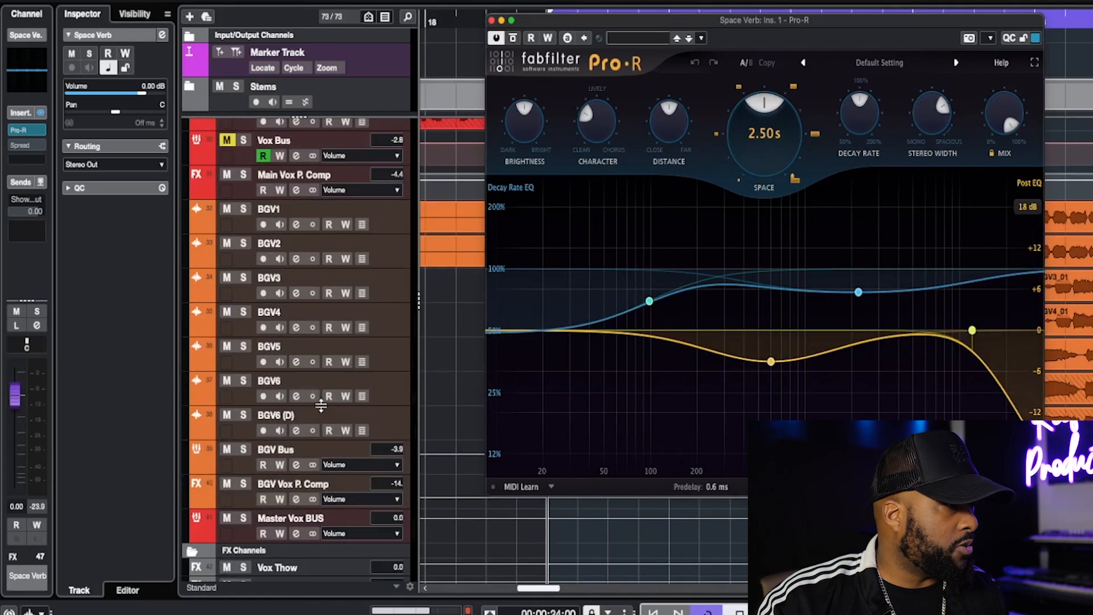
pyautogui.click(243, 449)
pyautogui.scroll(-5, 250, 455)
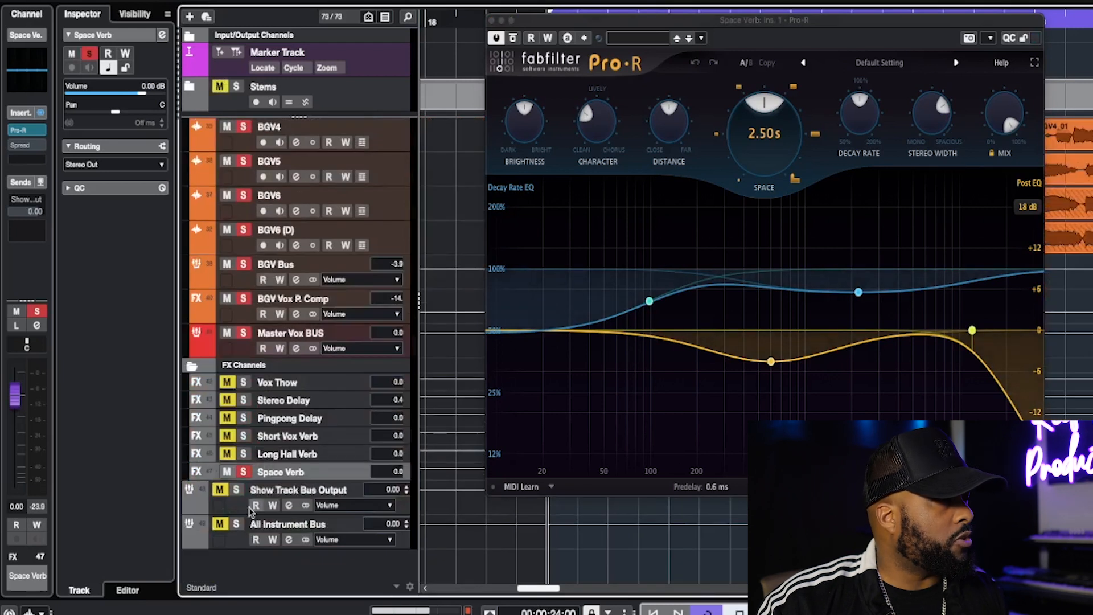
pyautogui.moveTo(532, 26); pyautogui.dragTo(808, 4)
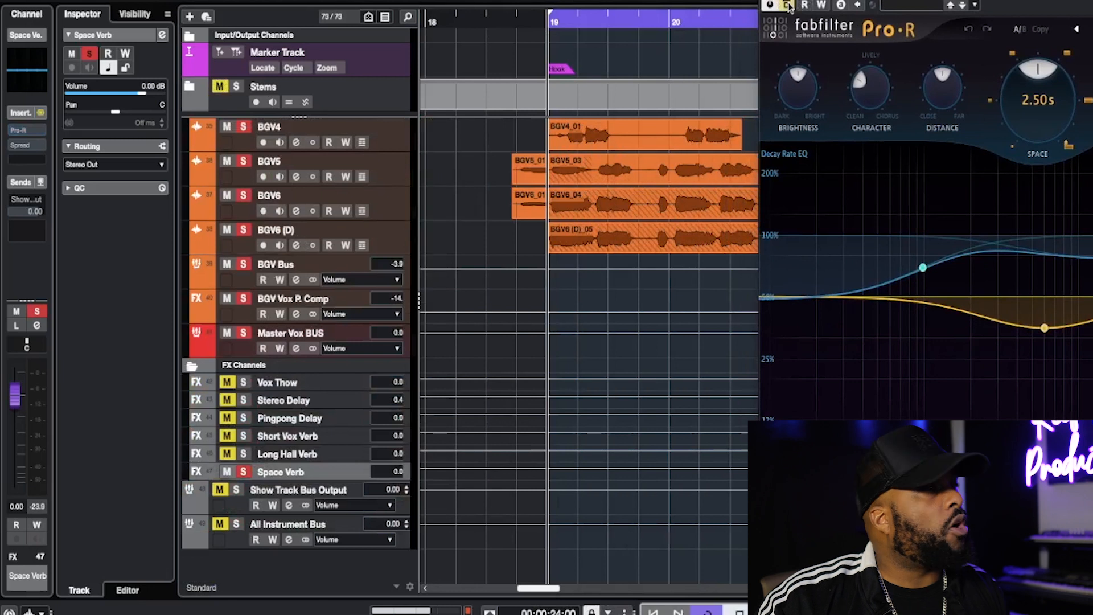
pyautogui.press('space')
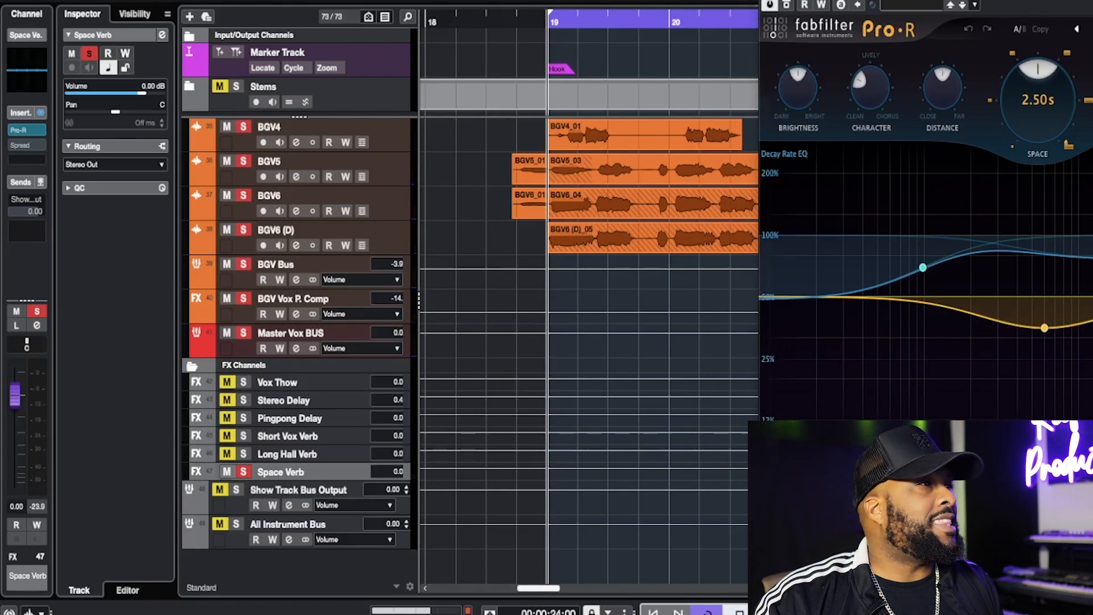
# Step: Close Pro-R, and select the Vox 1 and Vox 2 tracks with all solos cleared
pyautogui.press('super+w')
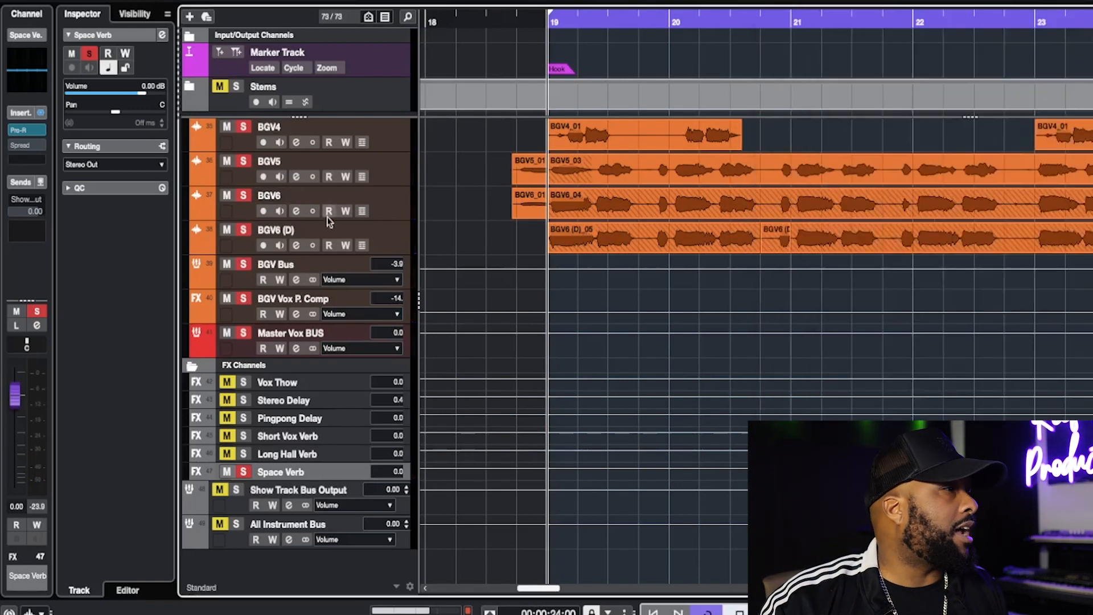
pyautogui.scroll(5, 406, 206)
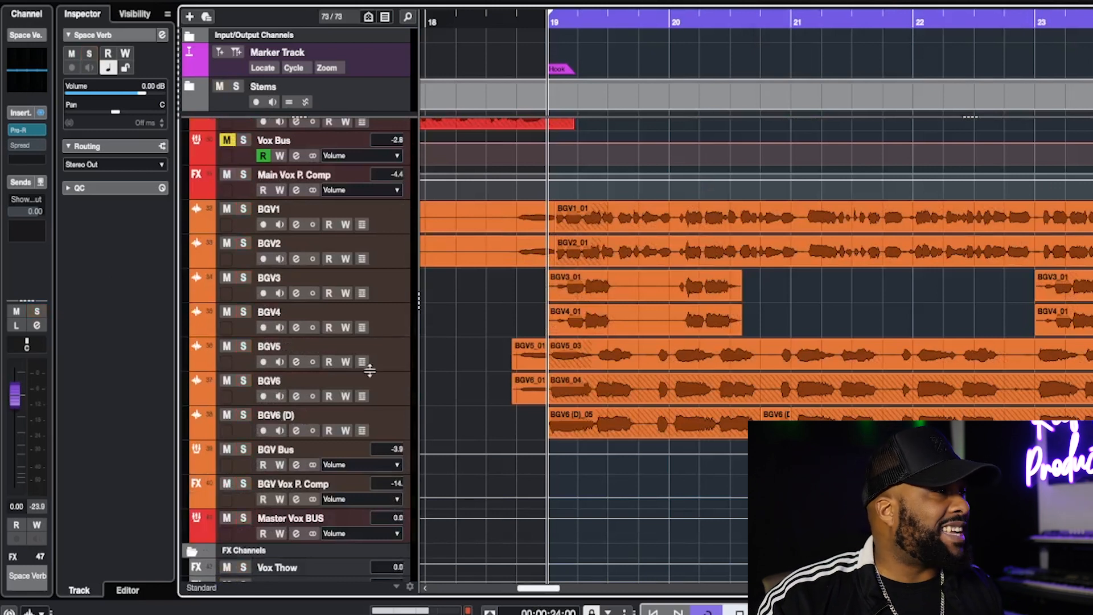
pyautogui.scroll(5, 370, 399)
pyautogui.scroll(-5, 672, 400)
pyautogui.scroll(-3, 672, 400)
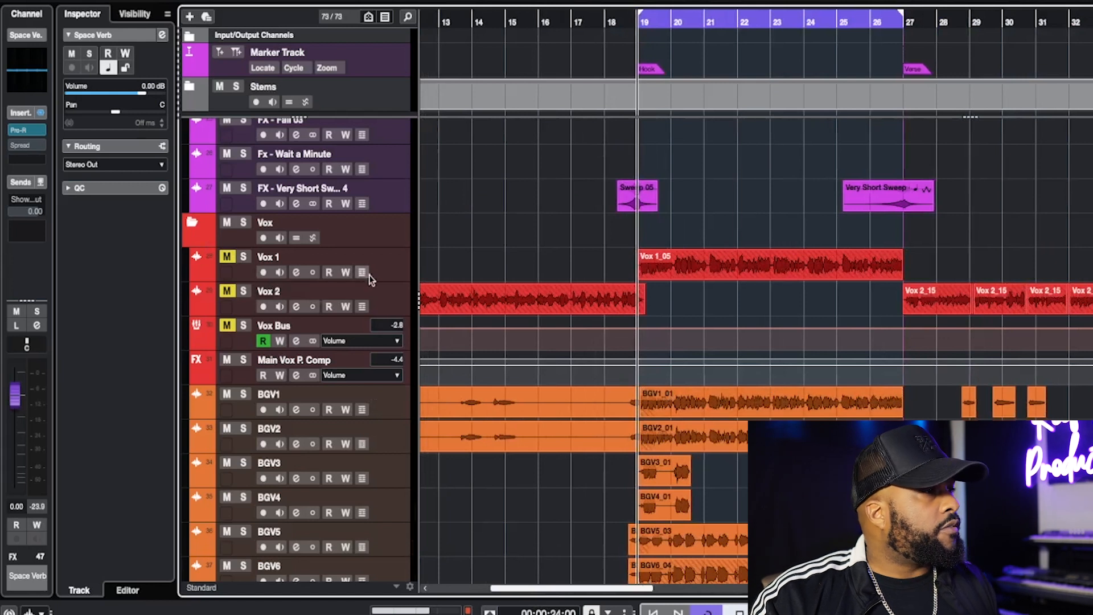
pyautogui.click(388, 264)
pyautogui.keyDown('ctrl'); pyautogui.click(385, 302); pyautogui.keyUp('ctrl')
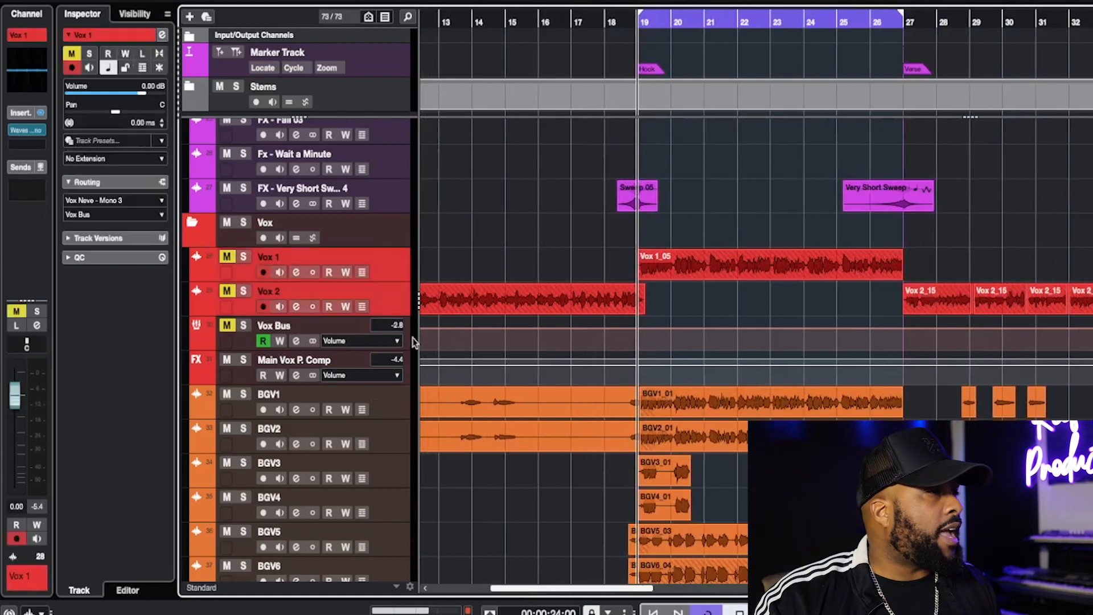
# Step: Unmute the Vox Bus and its two lead vocal tracks, and play the verse from bar 11
pyautogui.scroll(-1, 569, 493)
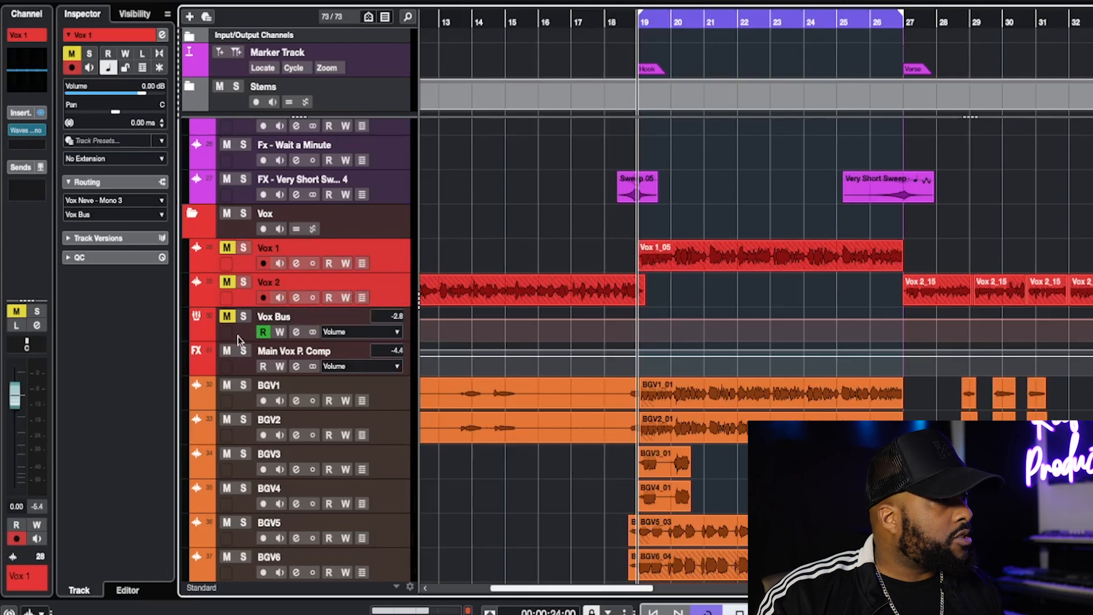
pyautogui.click(226, 316)
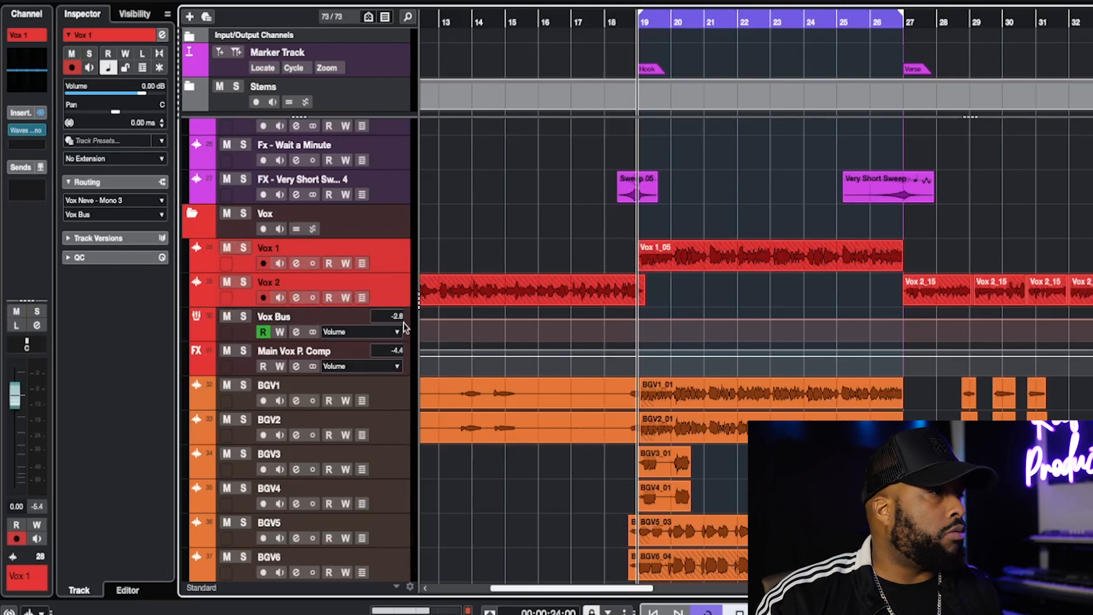
pyautogui.hscroll(-10, 600, 295)
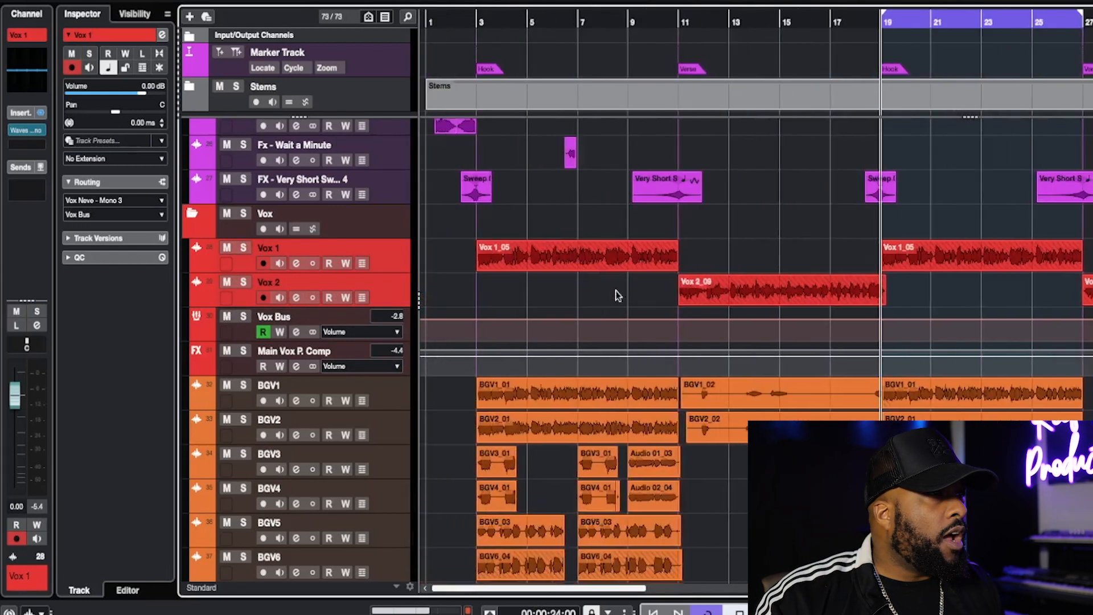
pyautogui.click(689, 23)
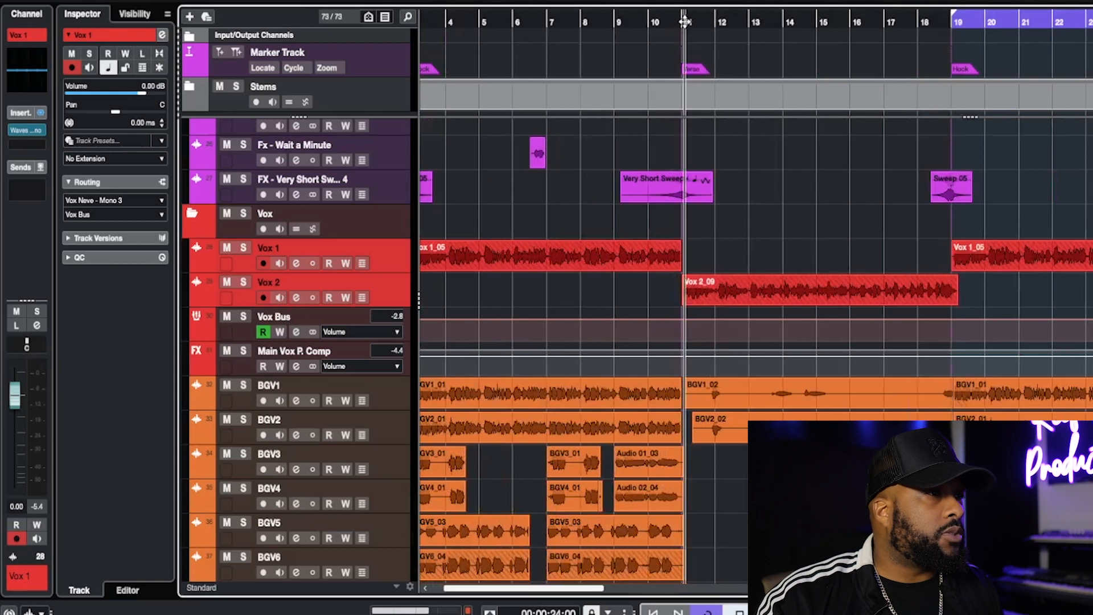
pyautogui.press('space')
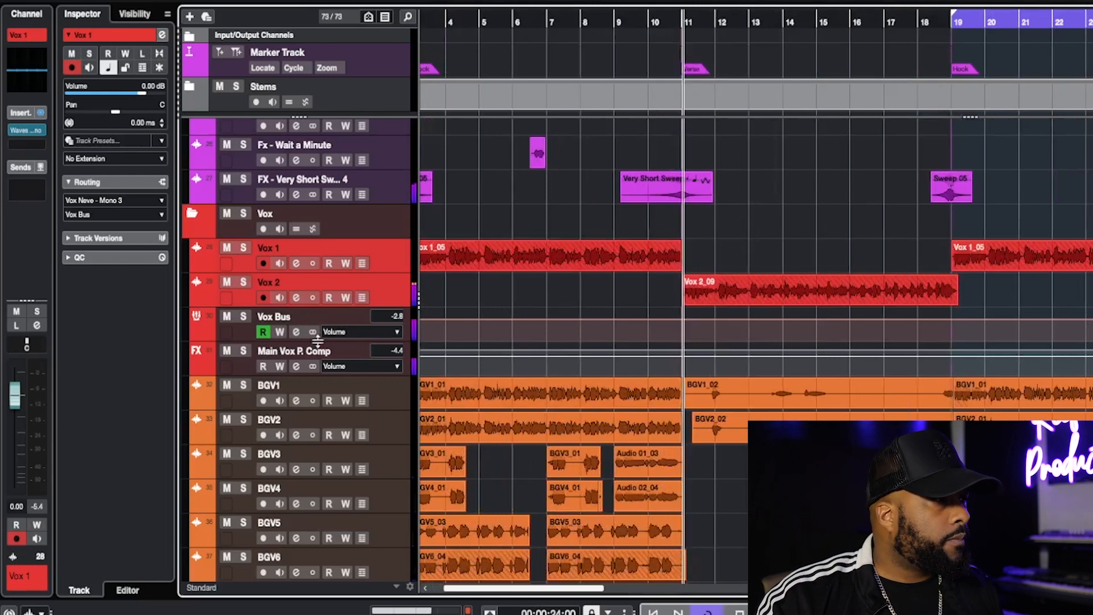
pyautogui.scroll(1, 769, 420)
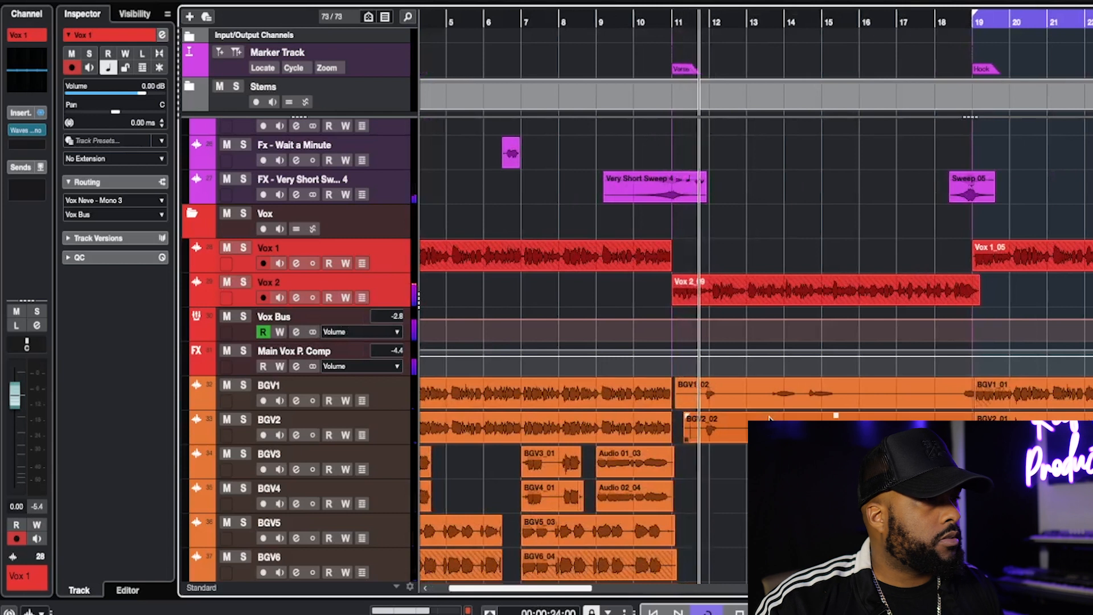
pyautogui.scroll(-1, 769, 420)
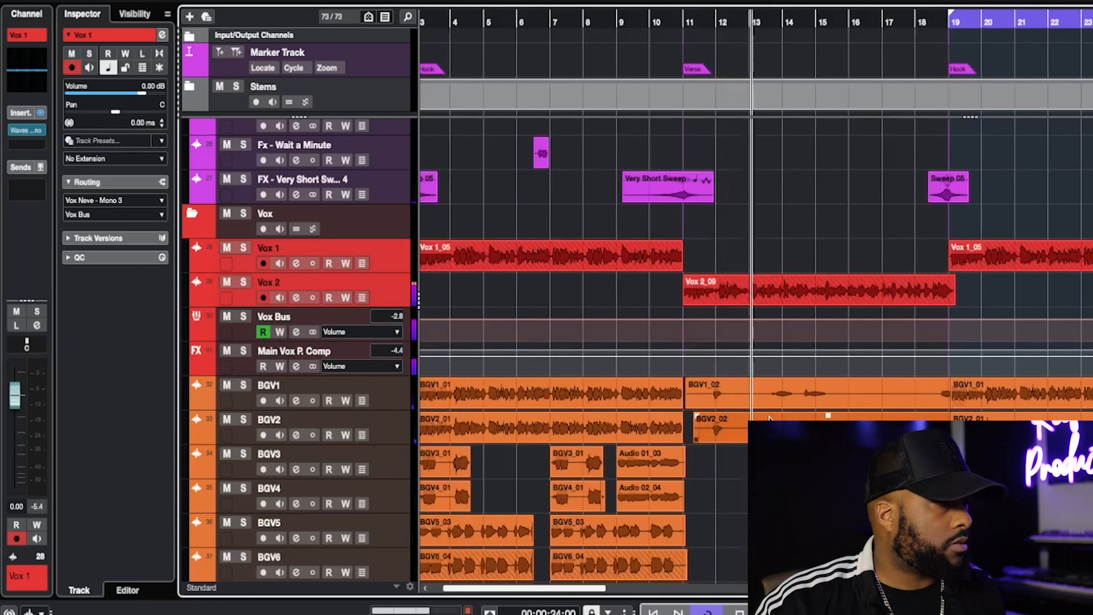
pyautogui.scroll(-1, 769, 420)
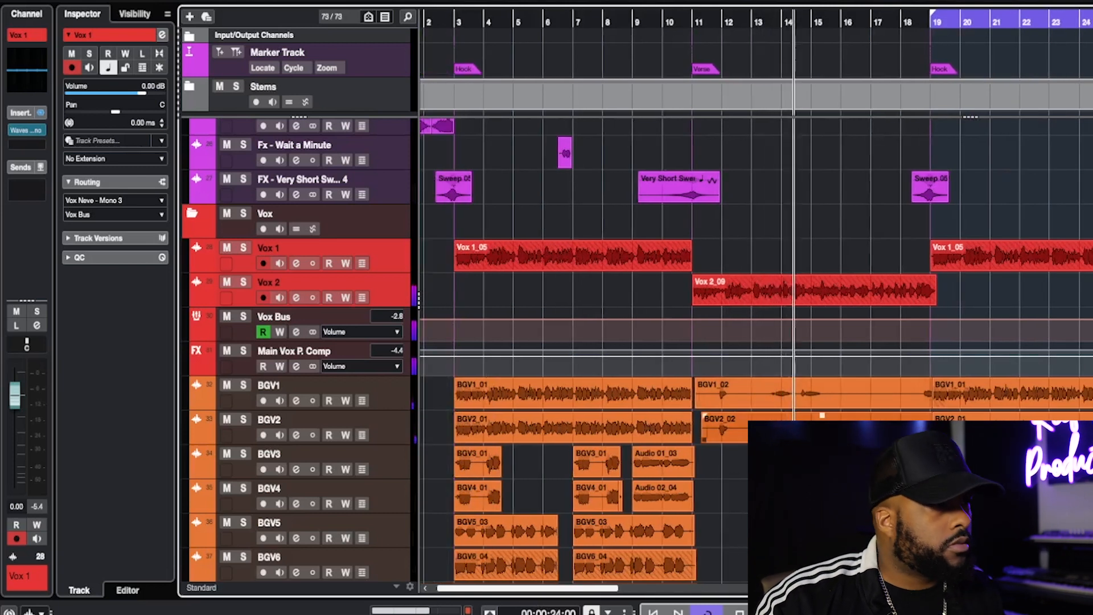
pyautogui.scroll(3, 755, 399)
pyautogui.scroll(-1, 754, 395)
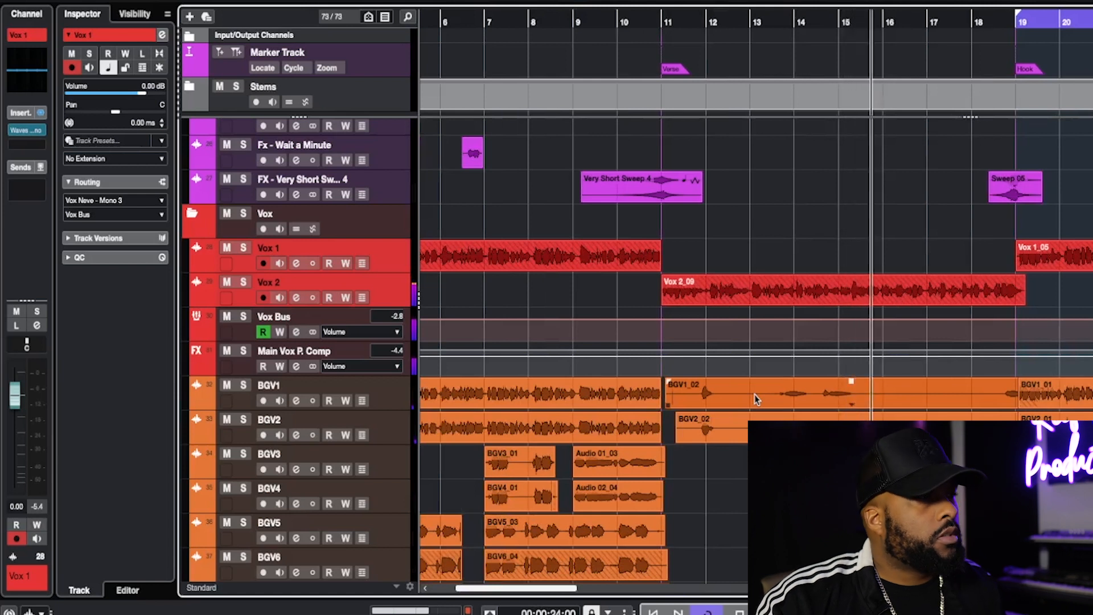
pyautogui.press('space')
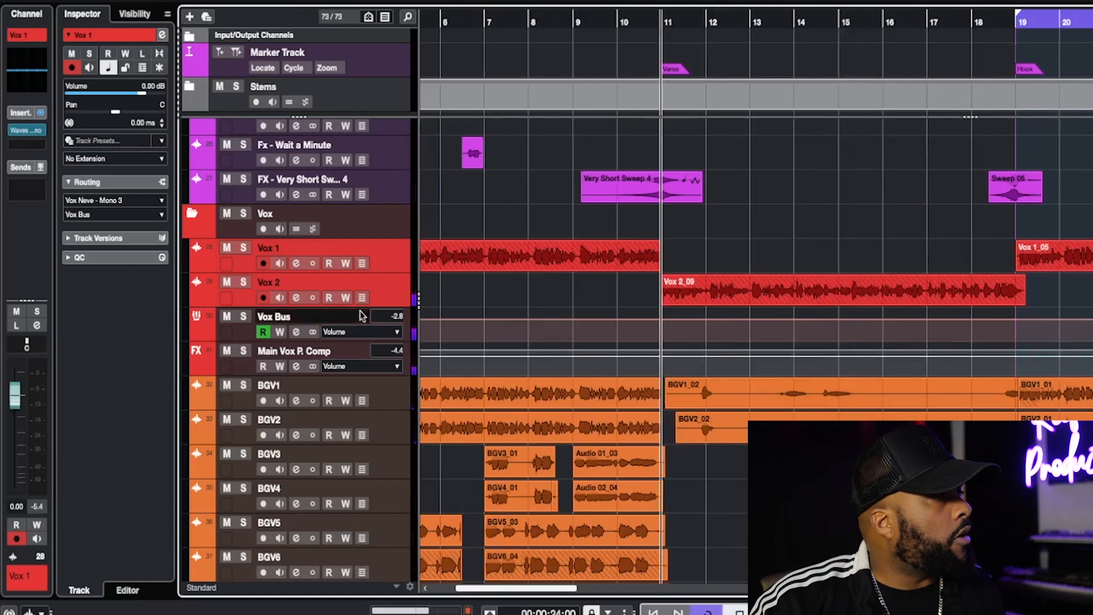
# Step: Open DSR on the Vox Bus with its window over the clips, and deactivate every insert after it, from Pro-Q 3 to Pro-DS
pyautogui.click(408, 330)
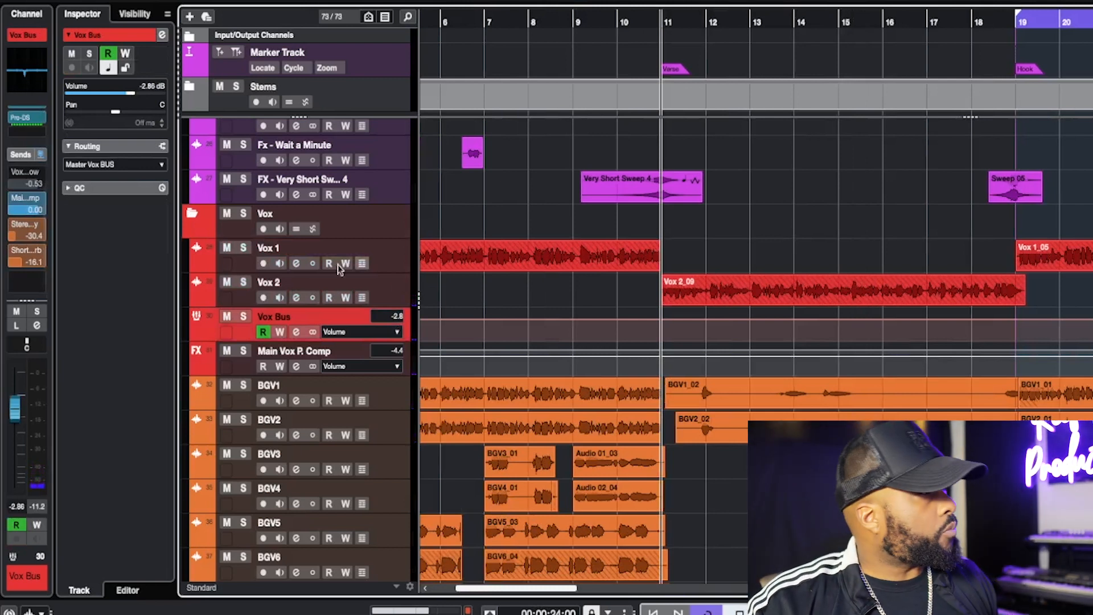
pyautogui.scroll(3, 38, 162)
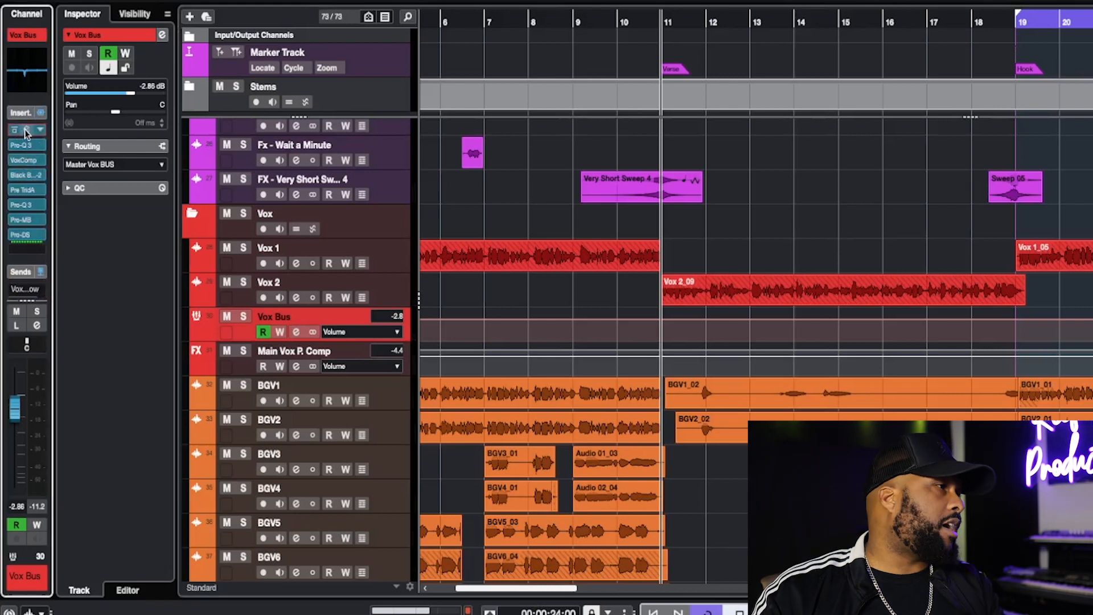
pyautogui.click(25, 131)
pyautogui.moveTo(397, 50); pyautogui.dragTo(500, 114)
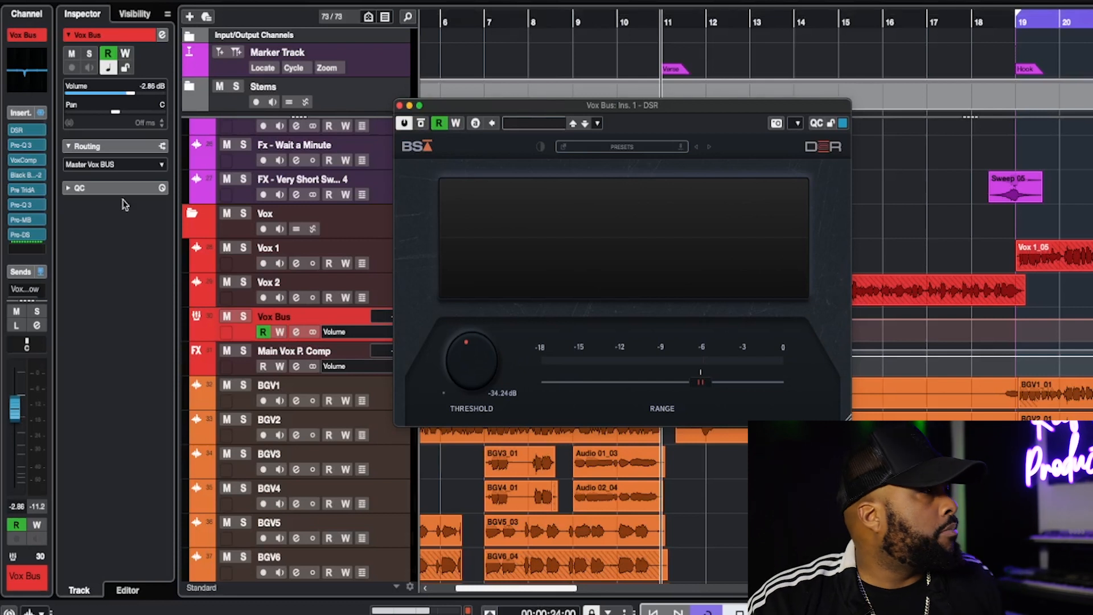
pyautogui.click(12, 236)
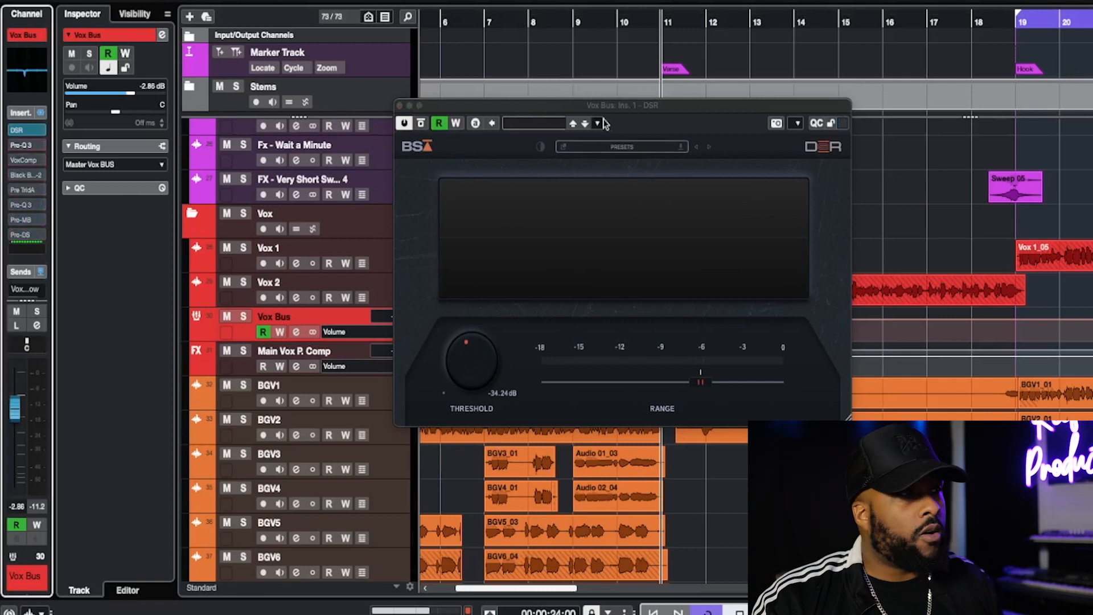
# Step: Play the lead vocals from bar 35, compare them with DSR bypassed and active, and close DSR
pyautogui.moveTo(522, 107)
pyautogui.mouseDown()
pyautogui.moveTo(530, 124)
pyautogui.moveTo(530, 115)
pyautogui.mouseUp()
pyautogui.press('g')
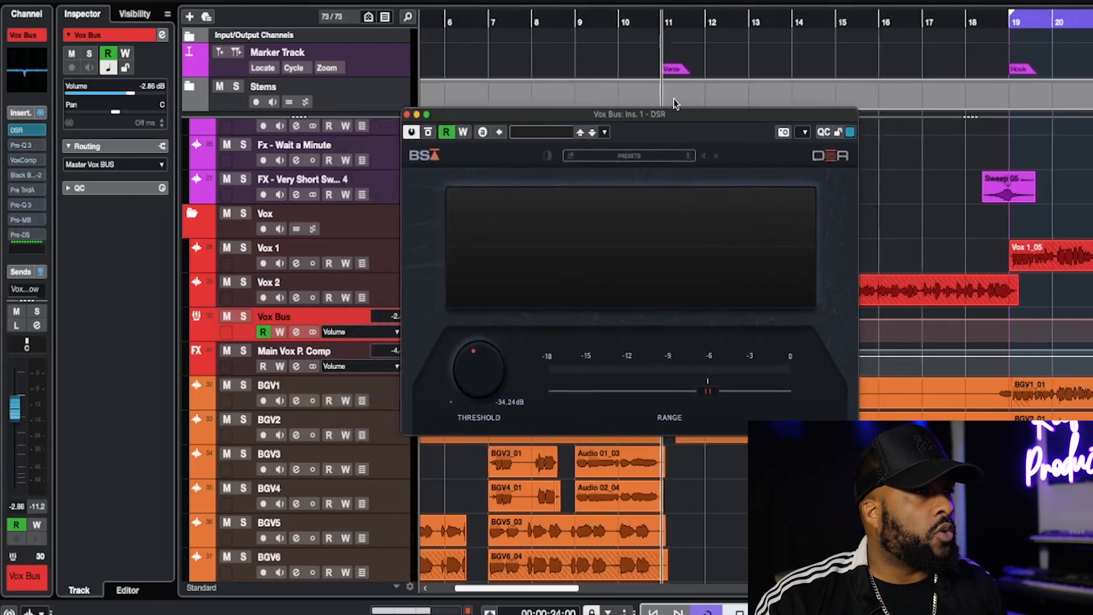
pyautogui.click(799, 25)
pyautogui.scroll(5, 1013, 298)
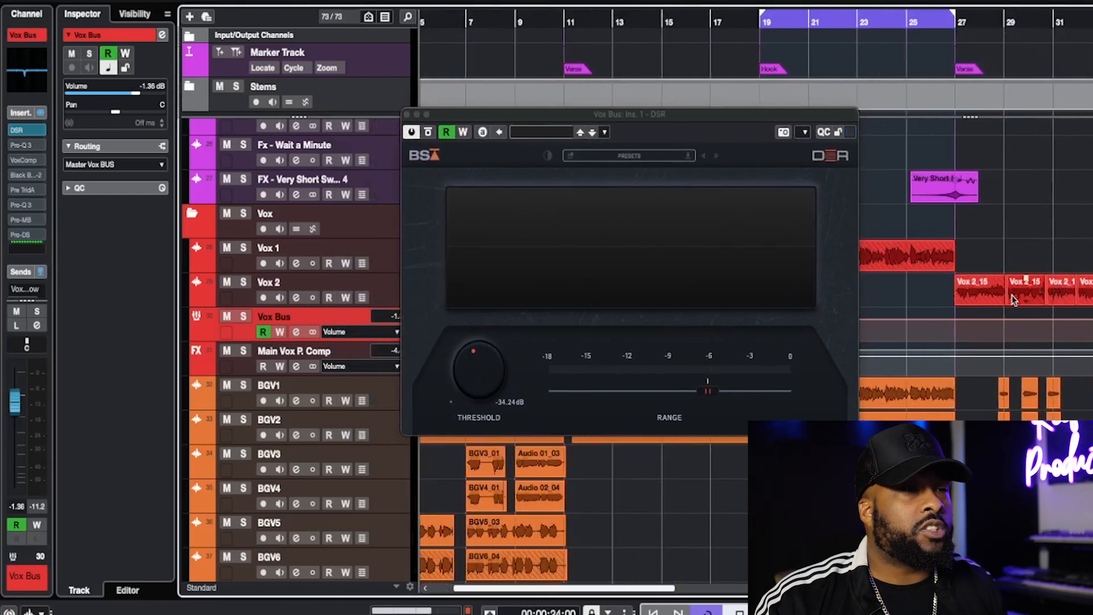
pyautogui.hscroll(-5, 1014, 299)
pyautogui.hscroll(7, 1013, 300)
pyautogui.hscroll(4, 1014, 302)
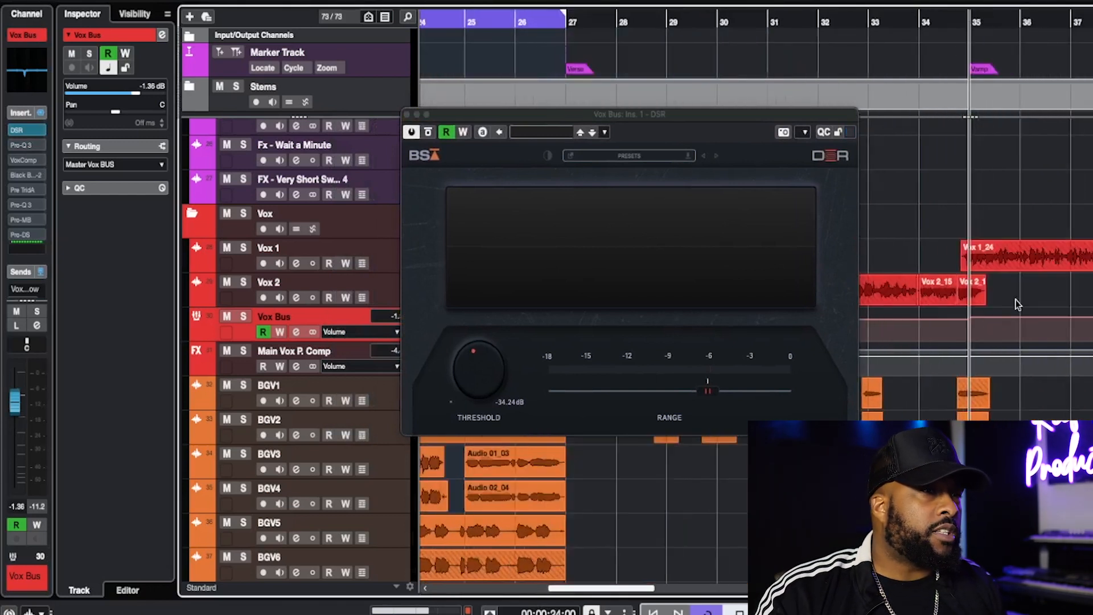
pyautogui.click(428, 134)
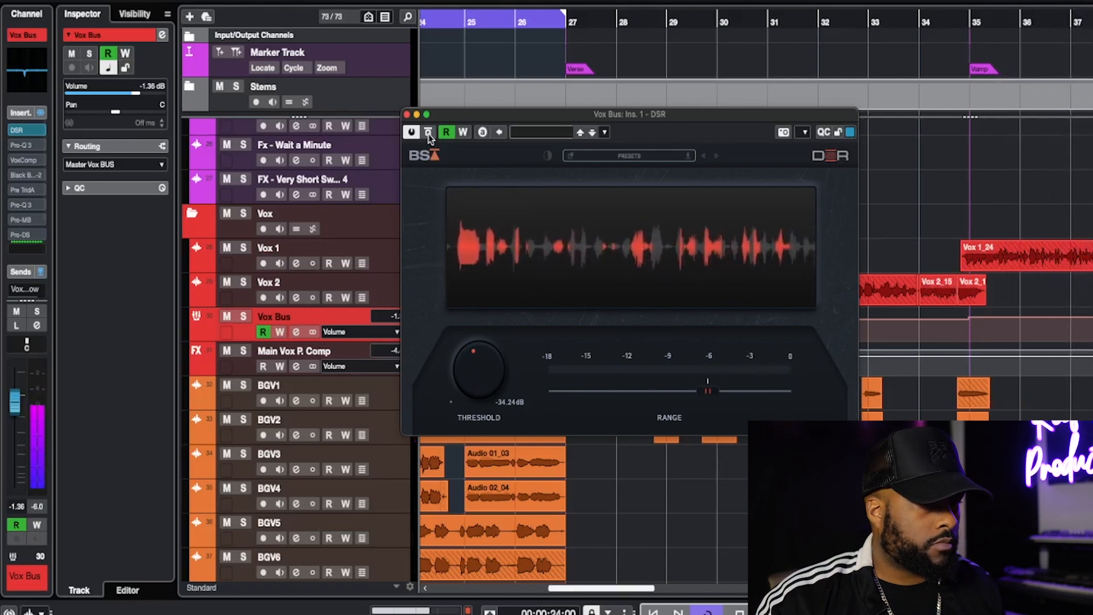
pyautogui.press('space')
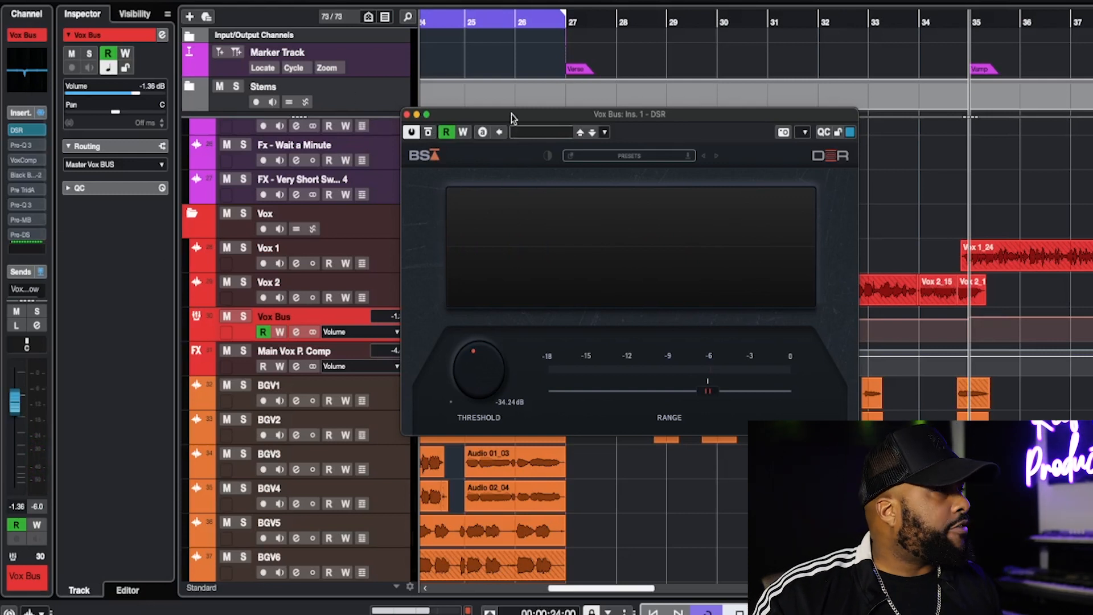
pyautogui.press('super+w')
# Step: Activate and open Pro-Q 3 in the Vox Bus's second insert slot, and examine its low cut and narrow EQ cuts
pyautogui.click(24, 146)
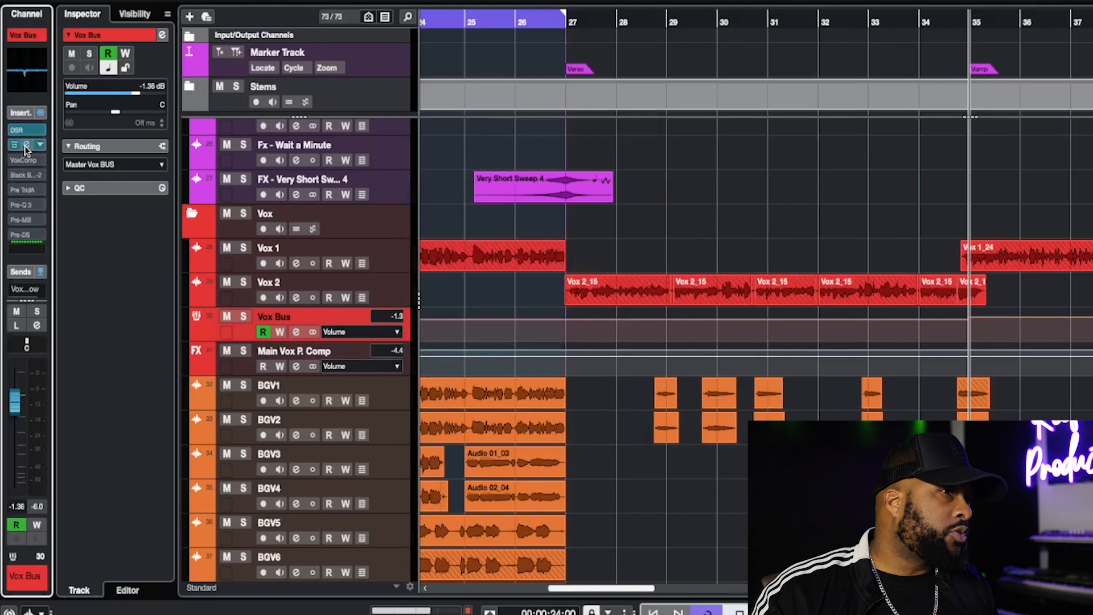
pyautogui.click(25, 146)
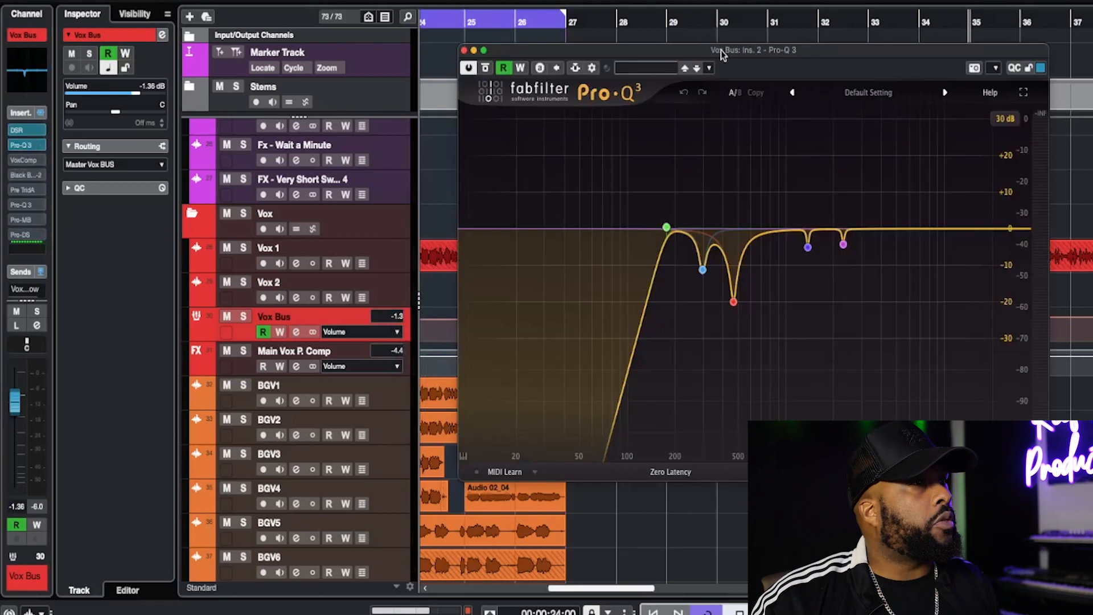
pyautogui.moveTo(720, 54); pyautogui.dragTo(687, 55)
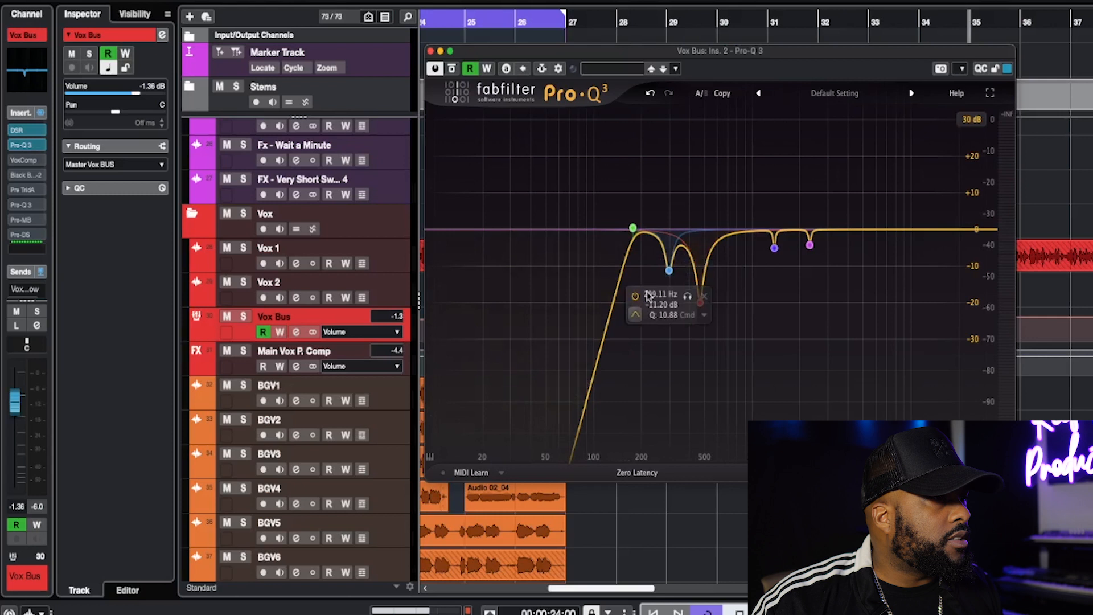
# Step: Compare the verse vocals from bar 11 with Pro-Q 3 bypassed and active, first in the mix and also with the Vox Bus soloed
pyautogui.moveTo(533, 55); pyautogui.dragTo(821, 87)
pyautogui.hscroll(-6, 579, 265)
pyautogui.hscroll(-8, 579, 265)
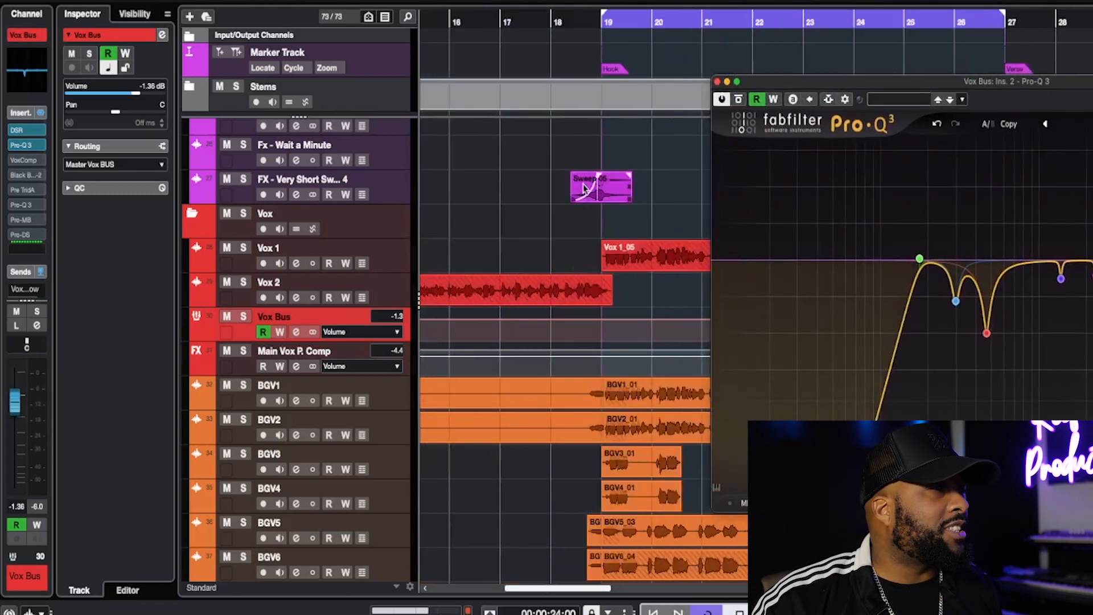
pyautogui.hscroll(-2, 590, 227)
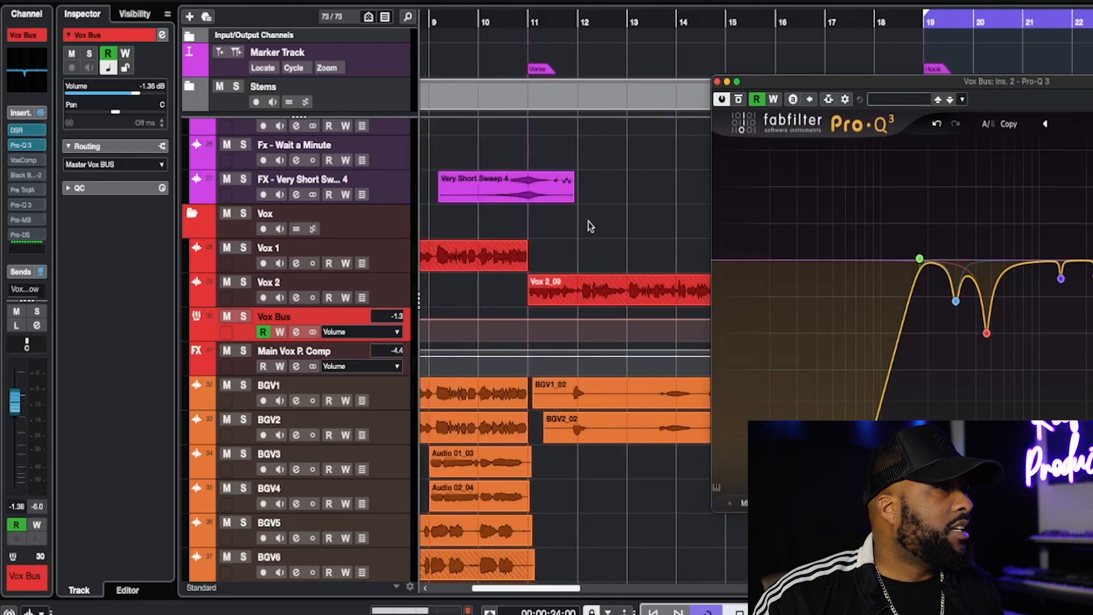
pyautogui.click(519, 12)
pyautogui.click(738, 101)
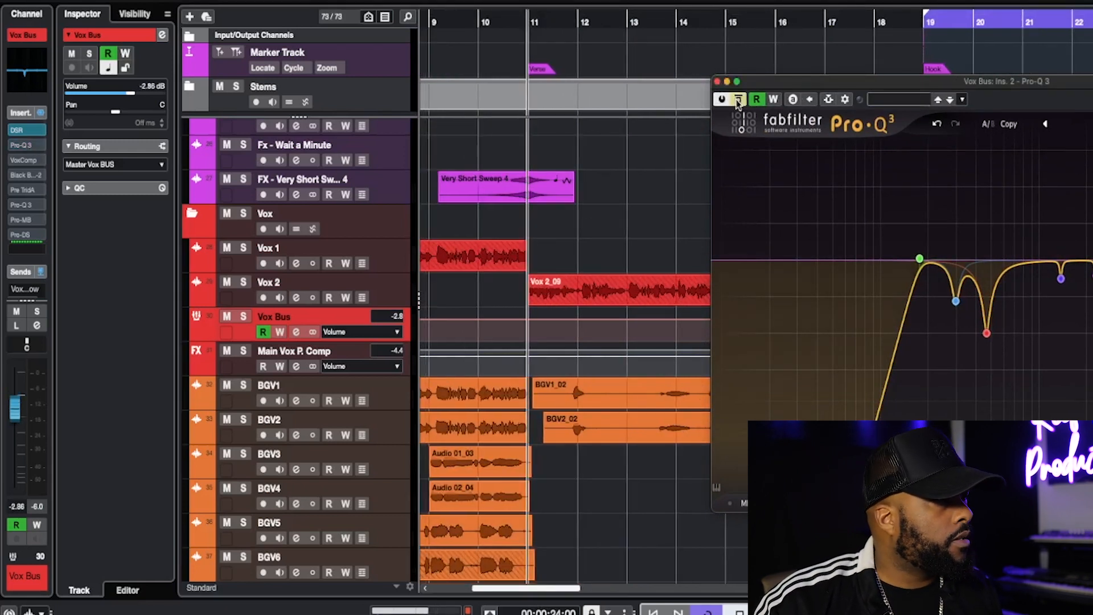
pyautogui.press('space')
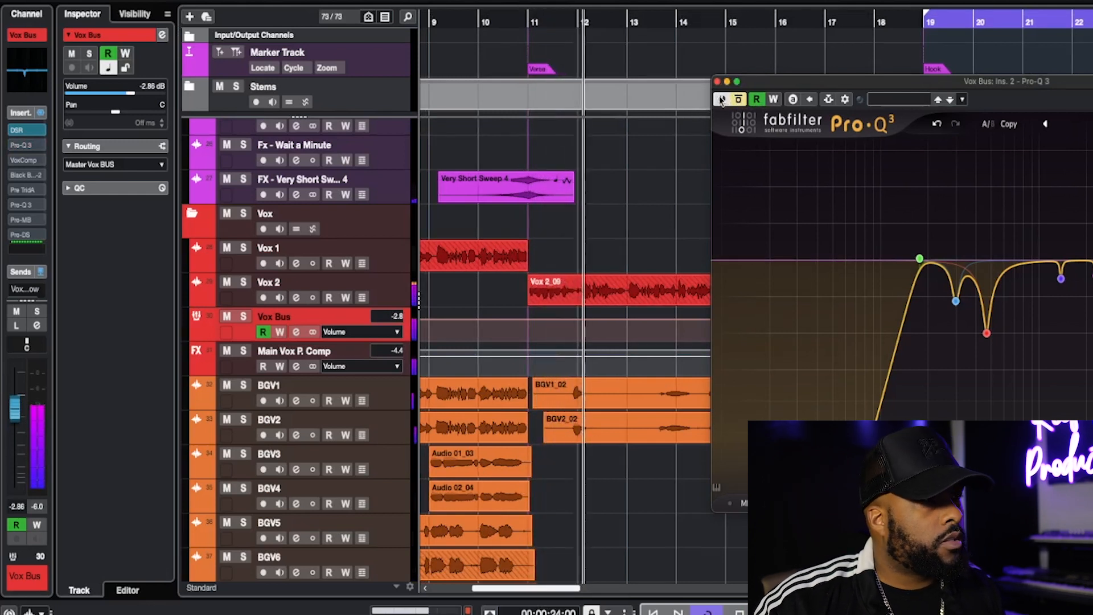
pyautogui.press('space')
pyautogui.click(735, 100)
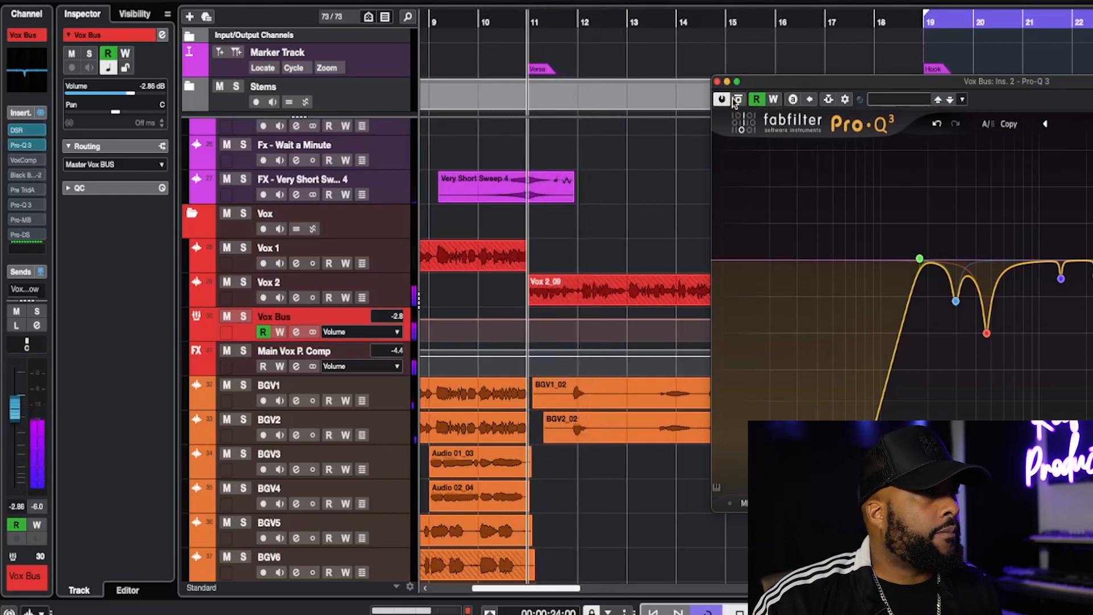
pyautogui.press('space')
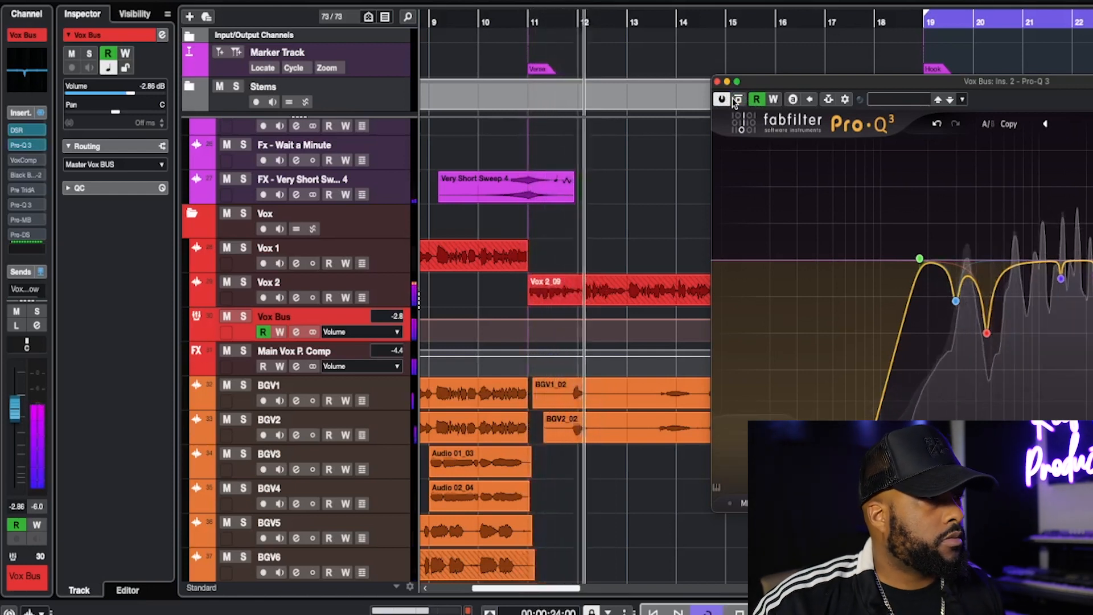
pyautogui.press('s')
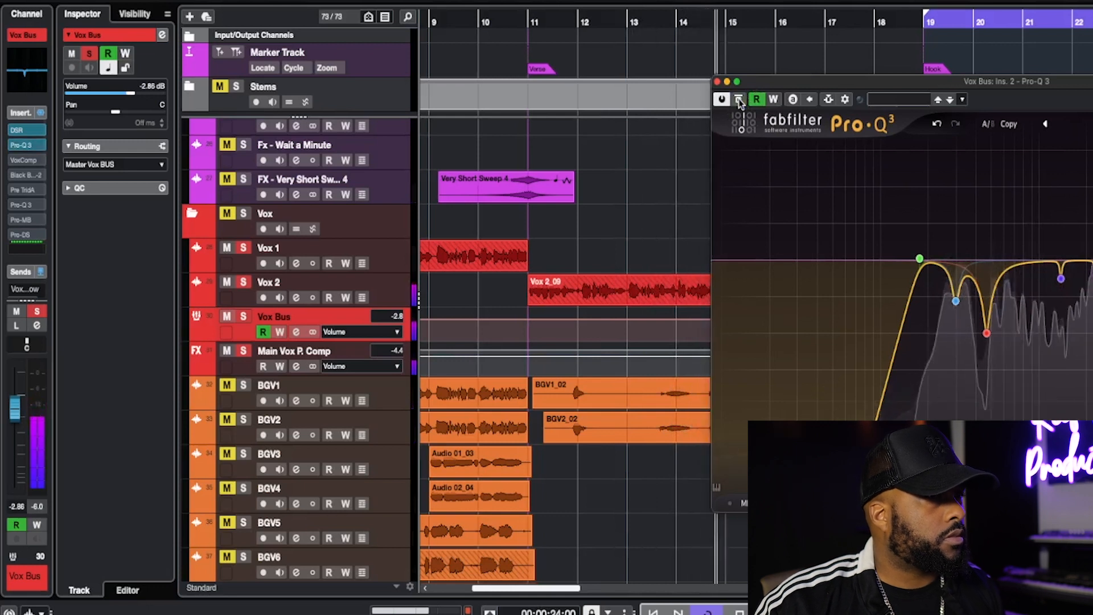
pyautogui.press('space')
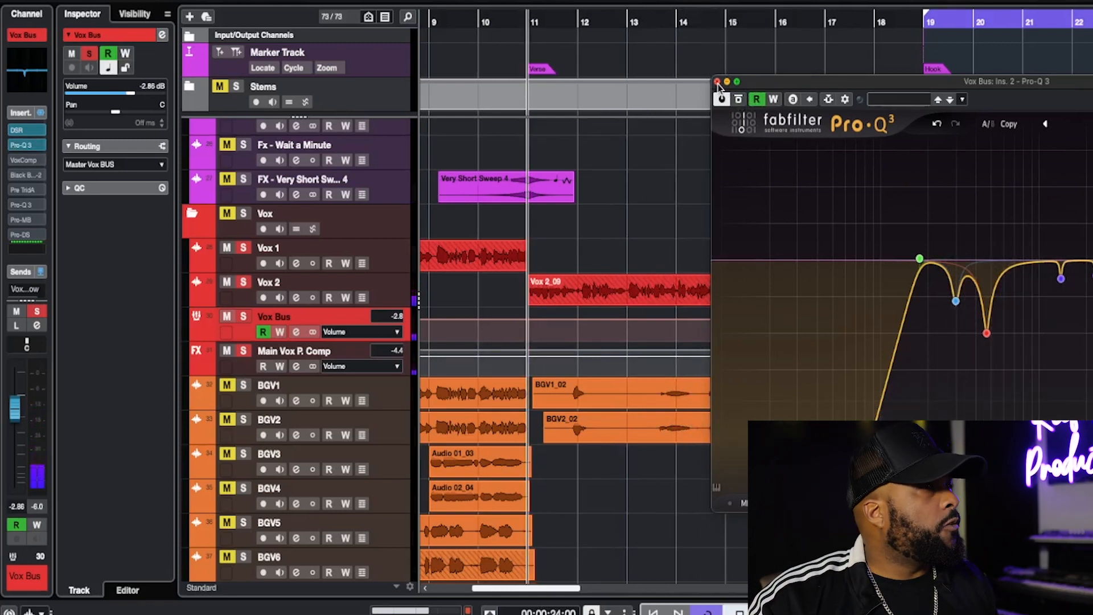
# Step: Close Pro-Q 3, activate and open VoxComp in the Vox Bus's third insert slot, and position its window over the clips
pyautogui.click(717, 82)
pyautogui.click(13, 158)
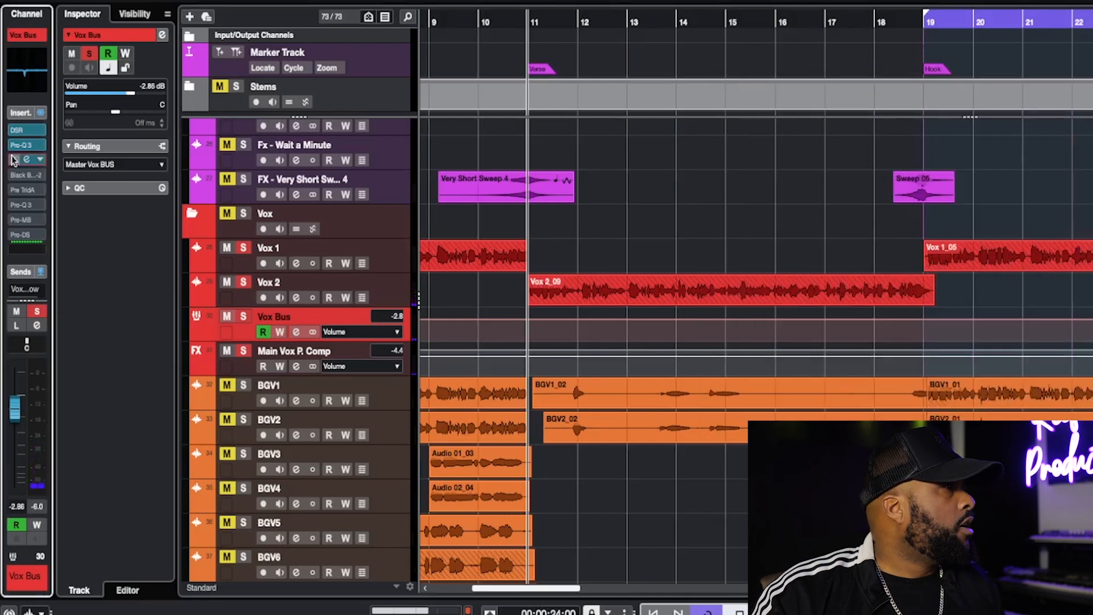
pyautogui.click(25, 161)
pyautogui.moveTo(538, 122); pyautogui.dragTo(436, 132)
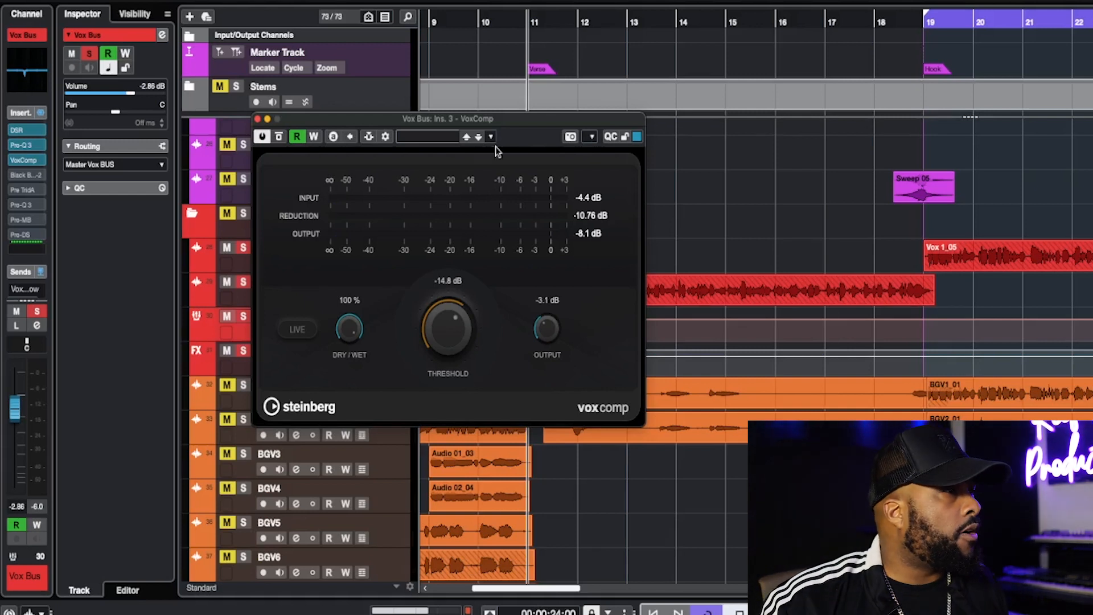
pyautogui.moveTo(448, 121); pyautogui.dragTo(672, 87)
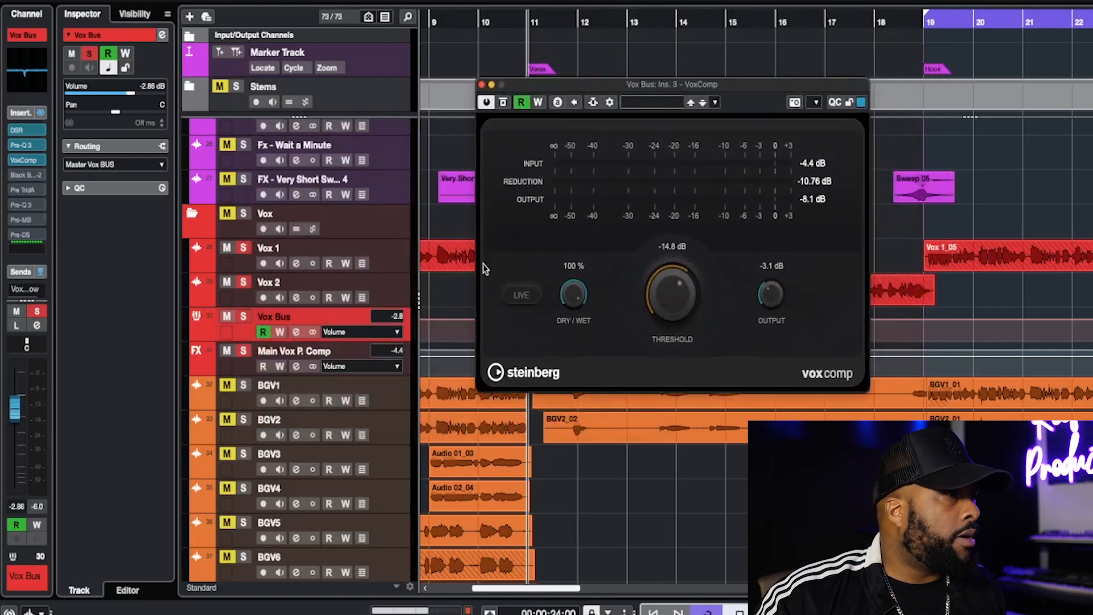
pyautogui.moveTo(545, 75); pyautogui.dragTo(644, 106)
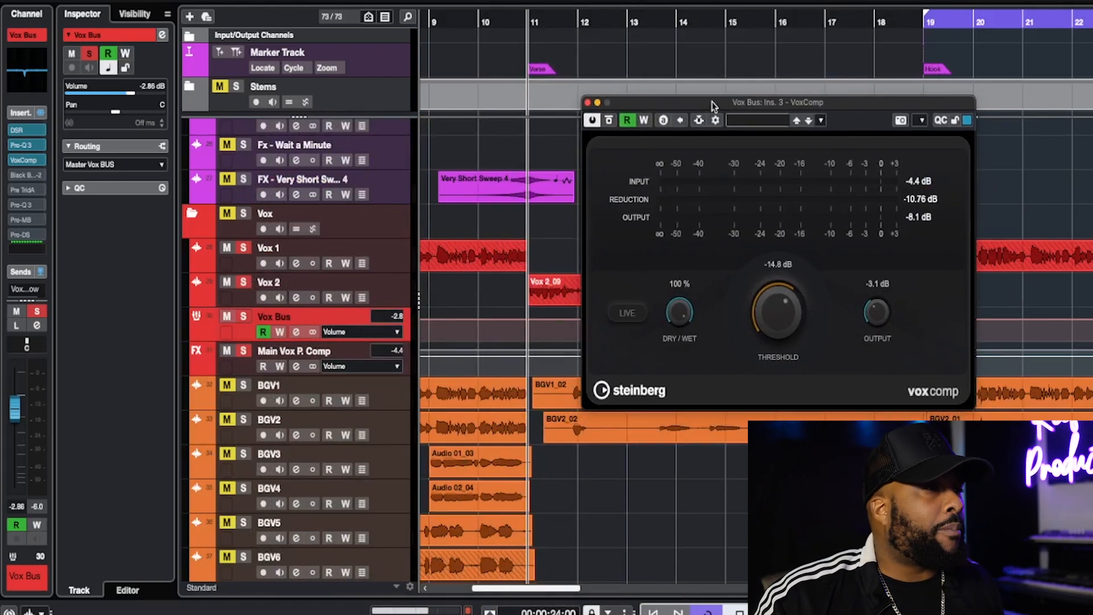
pyautogui.moveTo(712, 102); pyautogui.dragTo(699, 110)
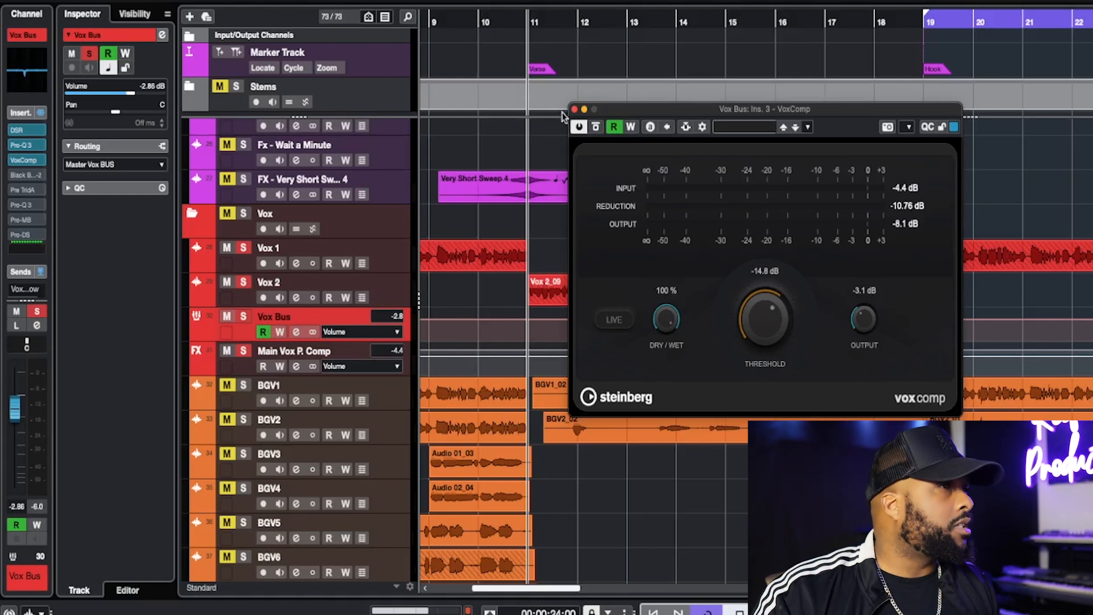
# Step: Clear the Vox Bus solo, compare the verse from bar 11 in the mix with VoxComp bypassed and active, and close VoxComp
pyautogui.click(596, 127)
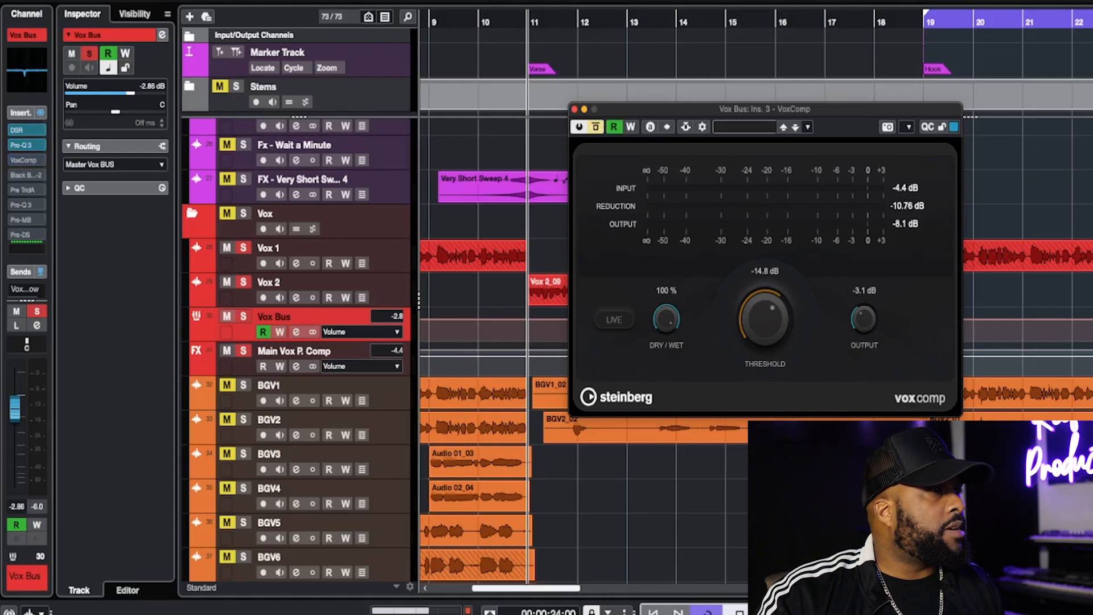
pyautogui.click(319, 1)
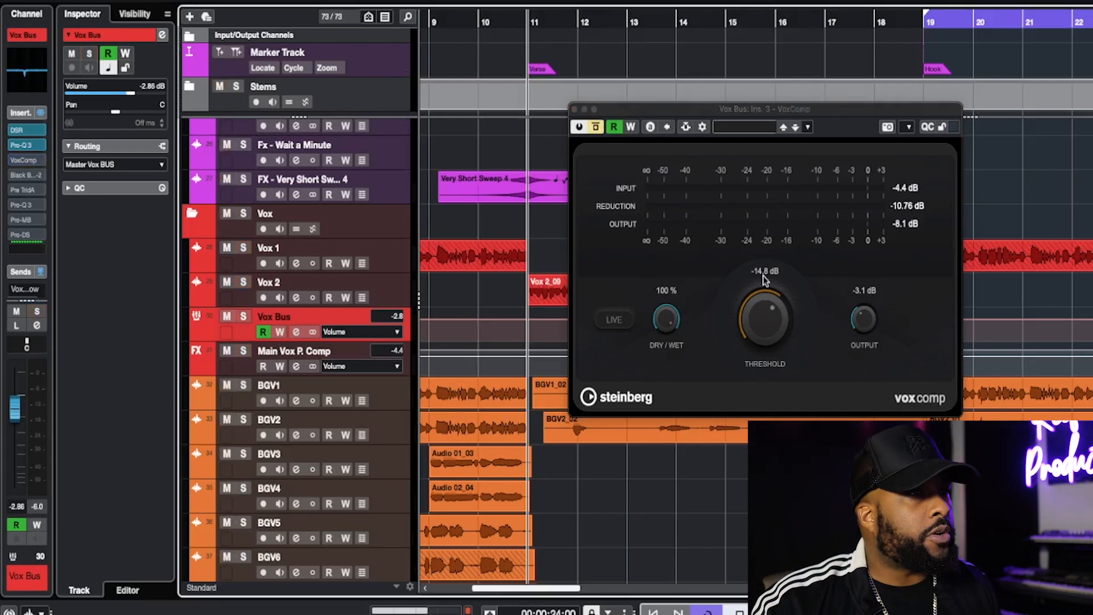
pyautogui.press('space')
pyautogui.click(926, 206)
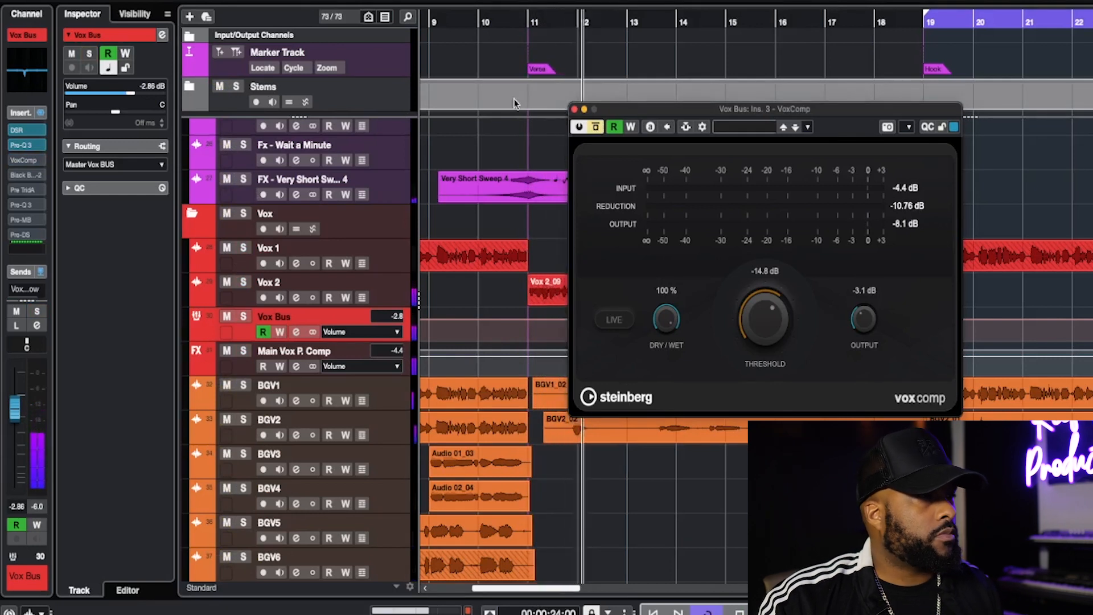
pyautogui.click(596, 128)
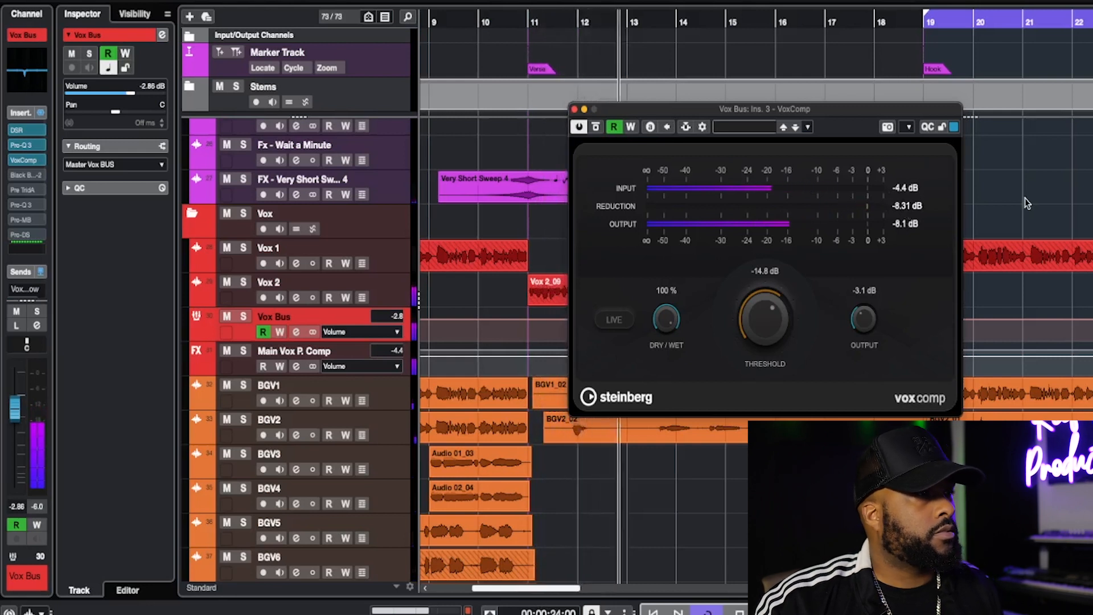
pyautogui.click(598, 130)
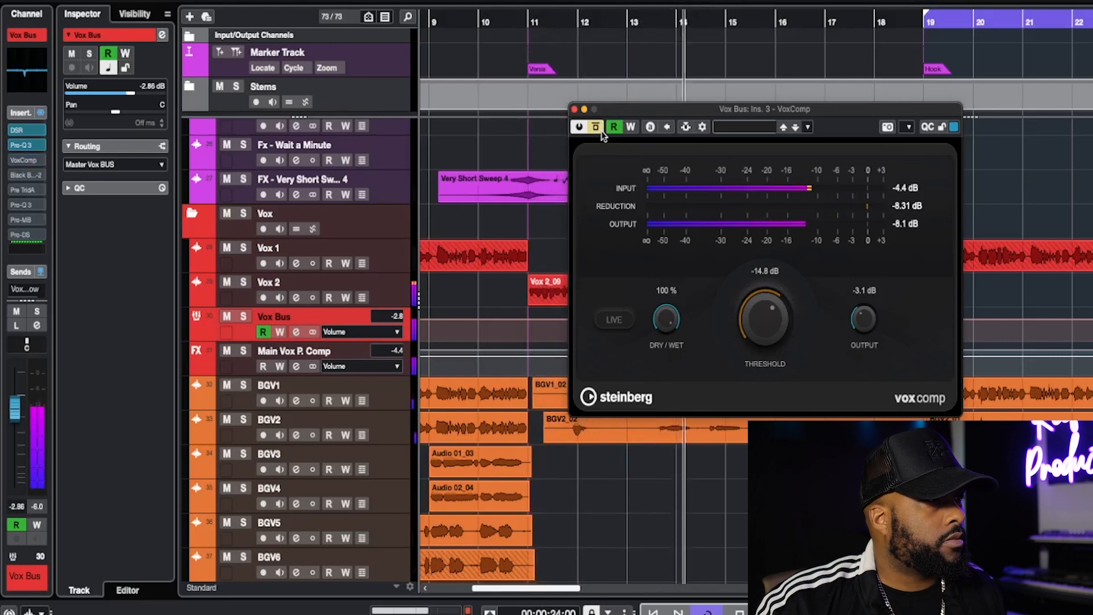
pyautogui.click(599, 129)
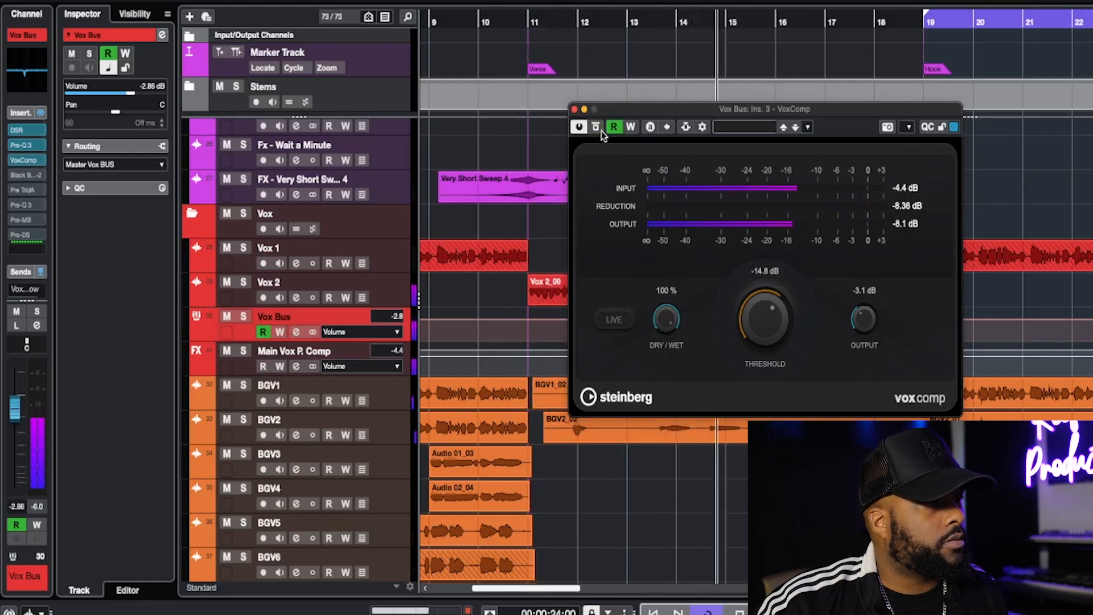
pyautogui.press('space')
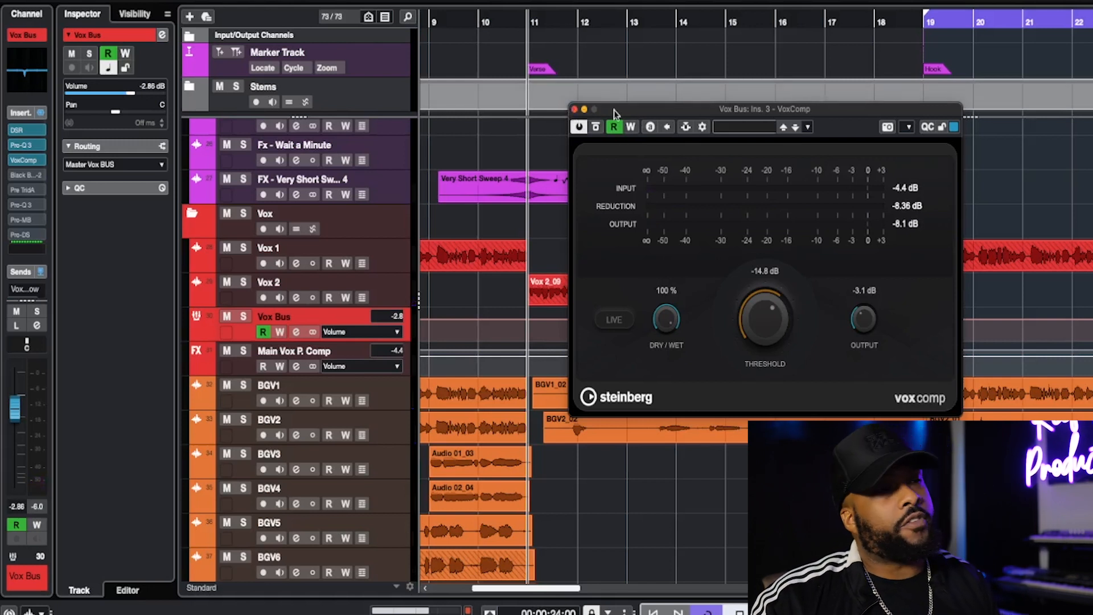
pyautogui.press('super+w')
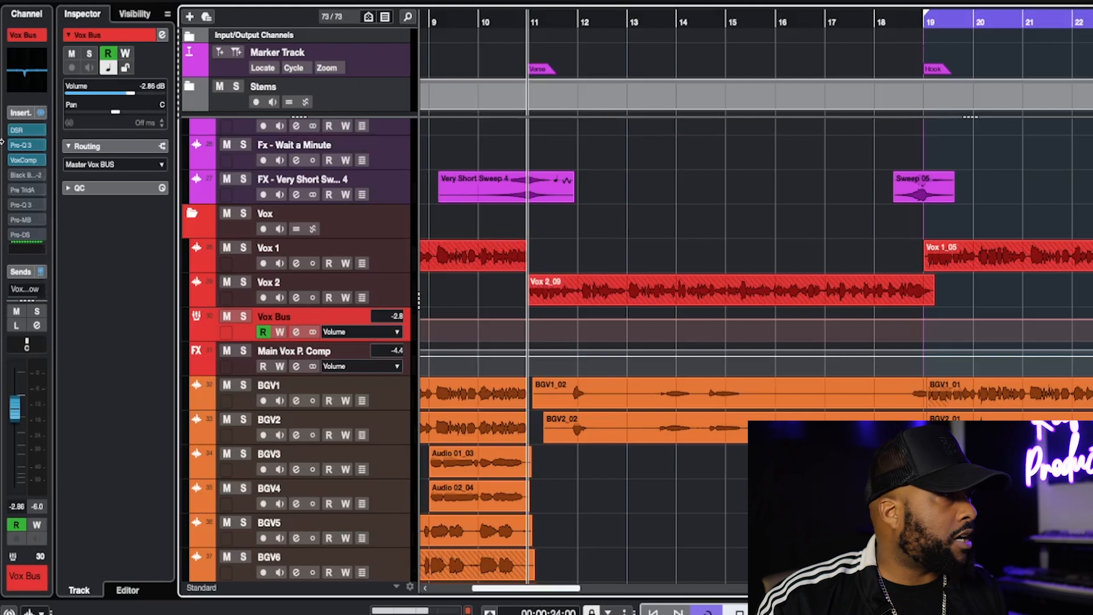
# Step: Activate and open Black Box Analog Design HG-2 in the Vox Bus's fourth insert slot, with its window clear of the track list
pyautogui.click(9, 175)
pyautogui.click(26, 174)
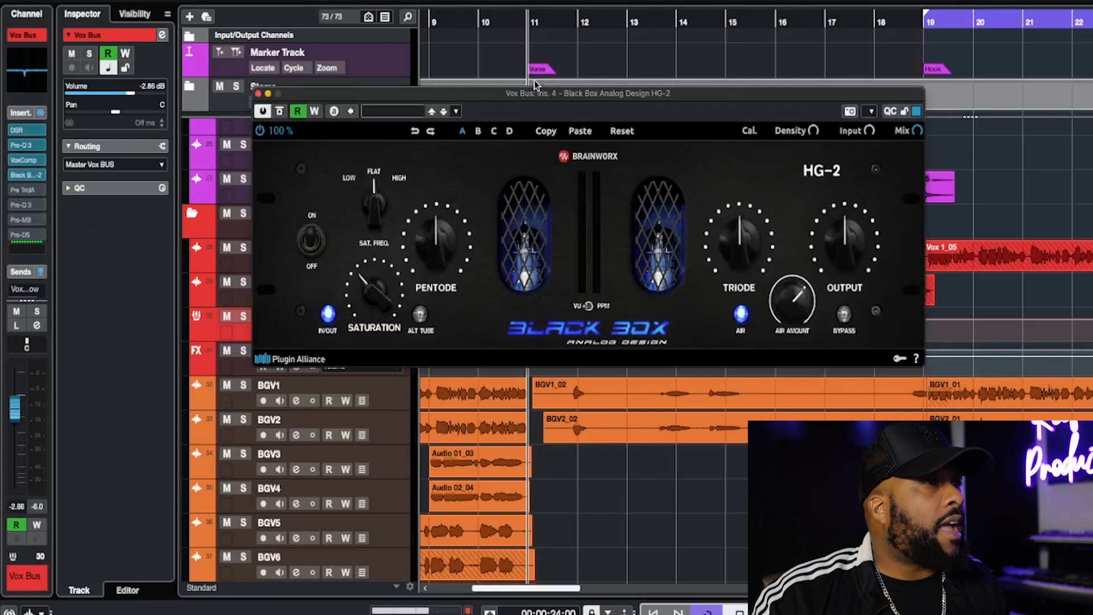
pyautogui.moveTo(599, 95); pyautogui.dragTo(565, 73)
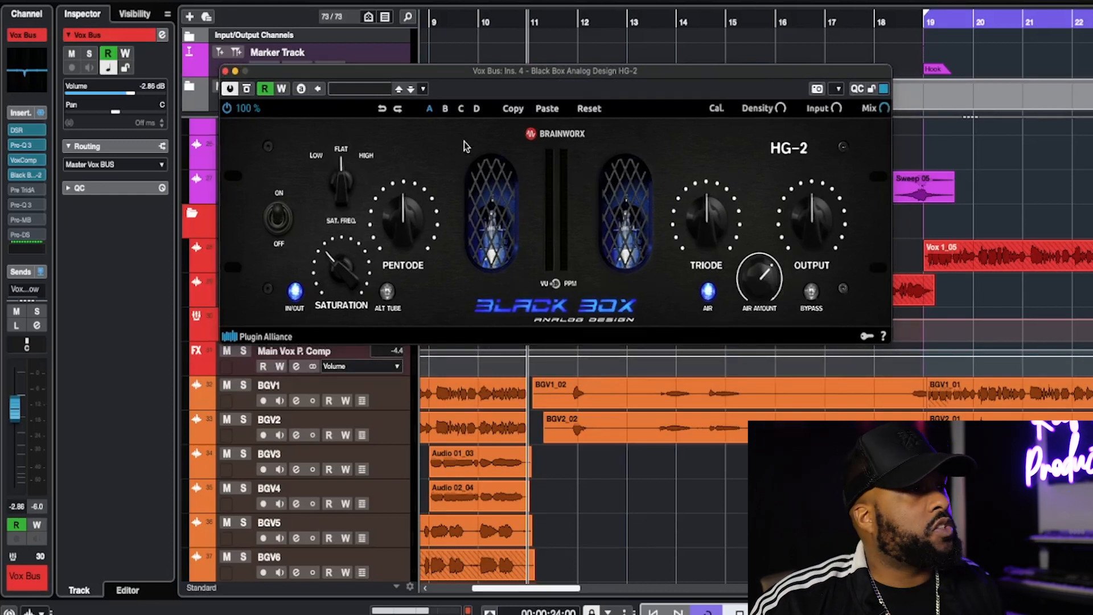
pyautogui.moveTo(445, 74); pyautogui.dragTo(681, 129)
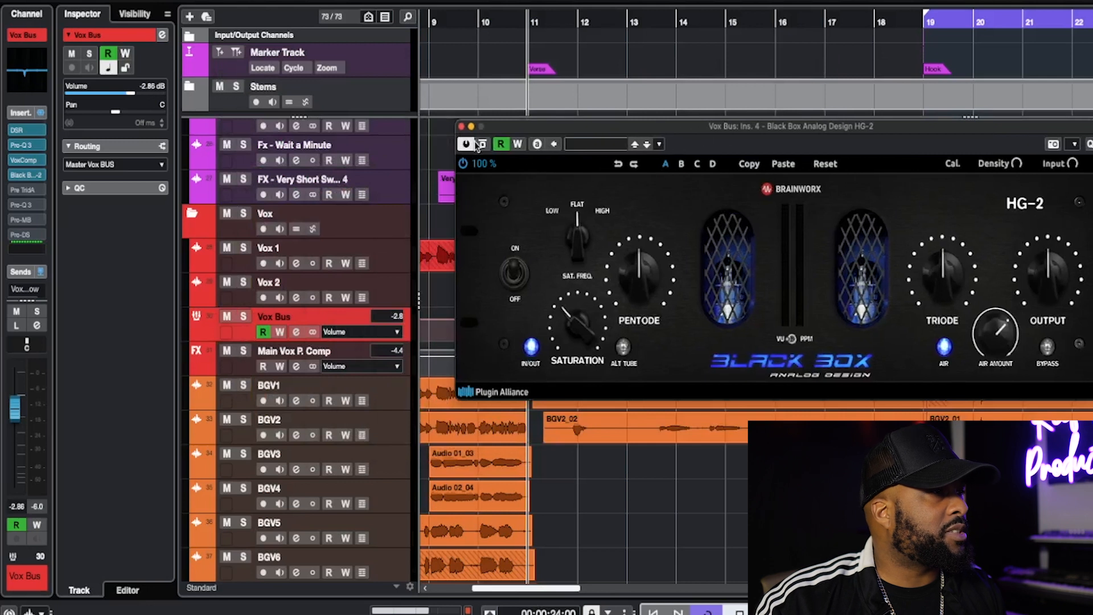
# Step: Play the verse from bar 11, compare it with Black Box HG-2 bypassed and active, and close the plug-in
pyautogui.press('space')
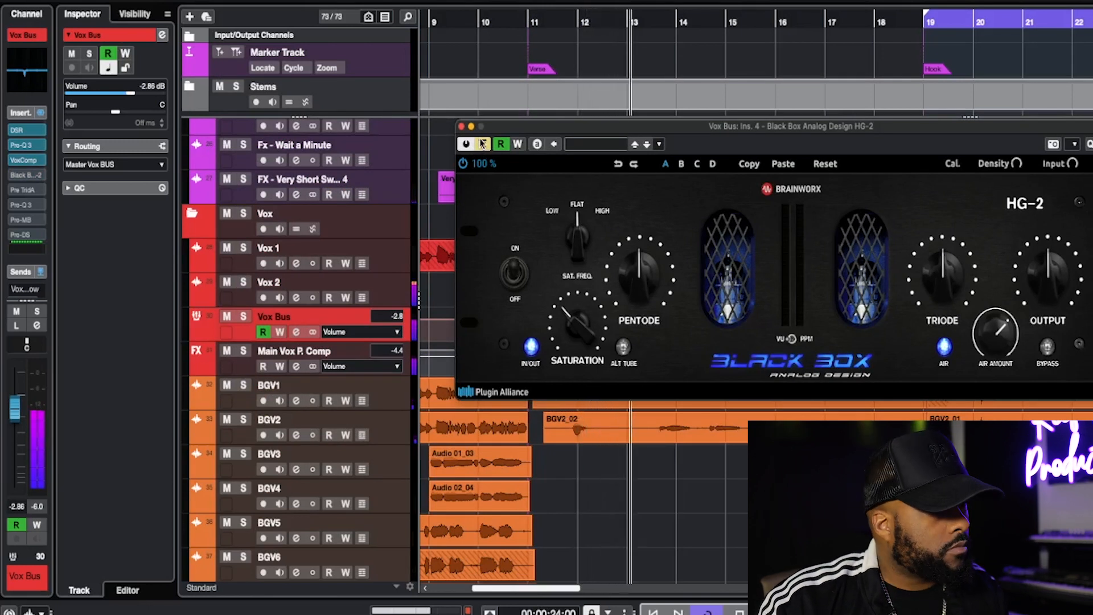
pyautogui.press('space')
pyautogui.click(482, 144)
pyautogui.press('space')
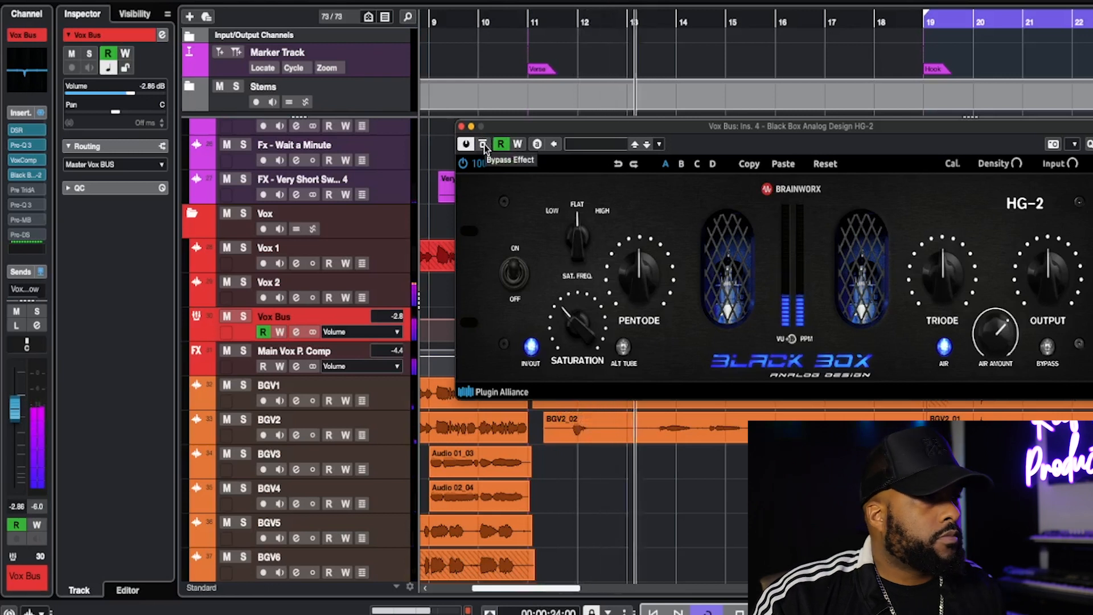
pyautogui.press('space')
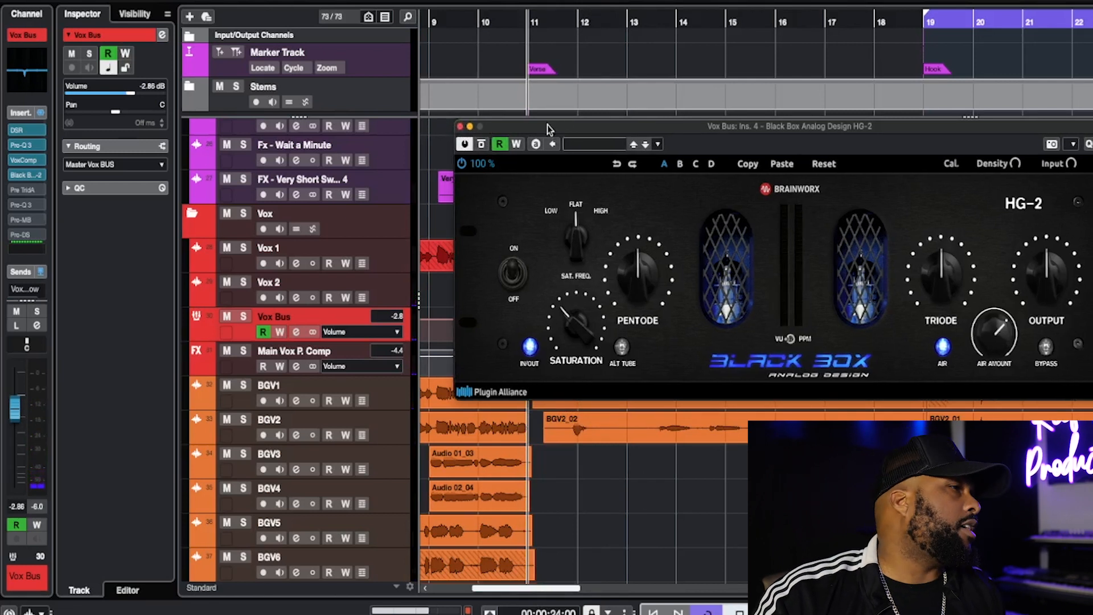
pyautogui.press('super+w')
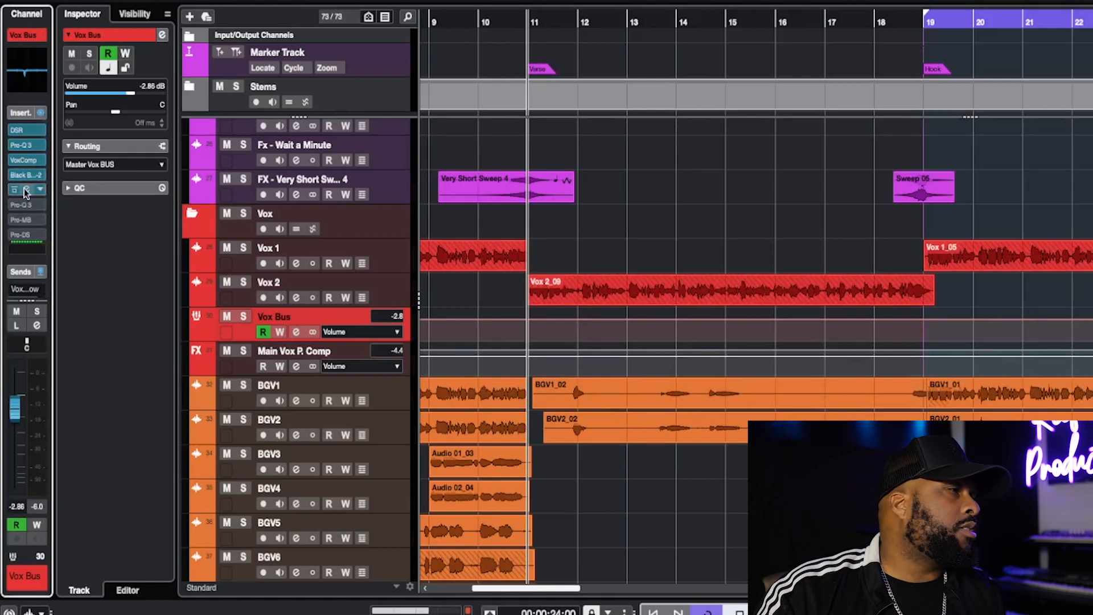
# Step: Activate and open Pre TridA in the Vox Bus's fifth insert slot, and move its window clear of the verse vocal's start
pyautogui.click(24, 189)
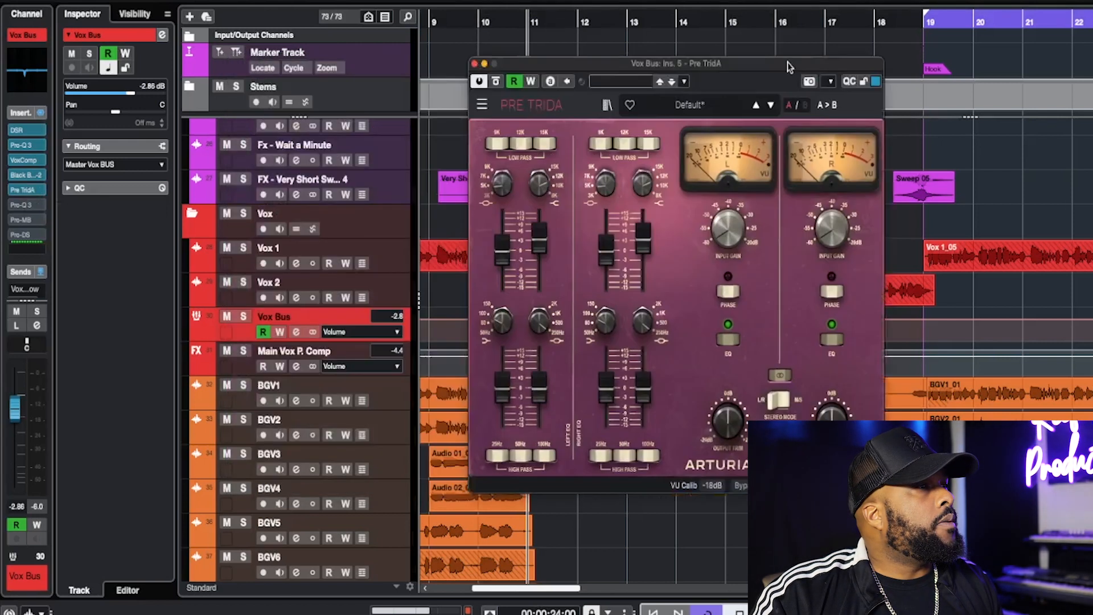
pyautogui.moveTo(788, 67); pyautogui.dragTo(816, 62)
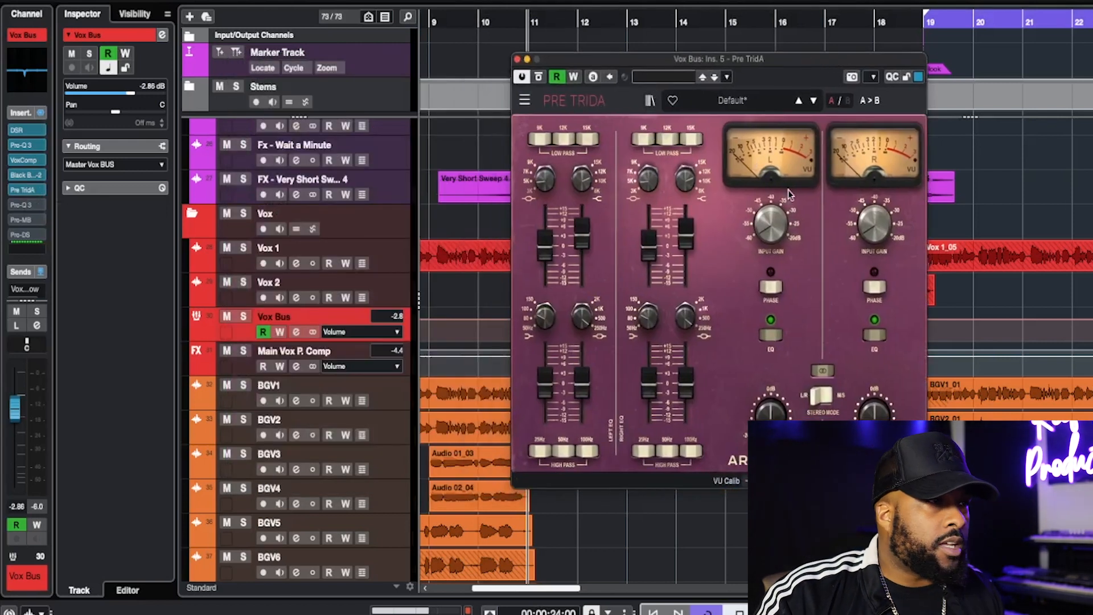
pyautogui.moveTo(683, 235)
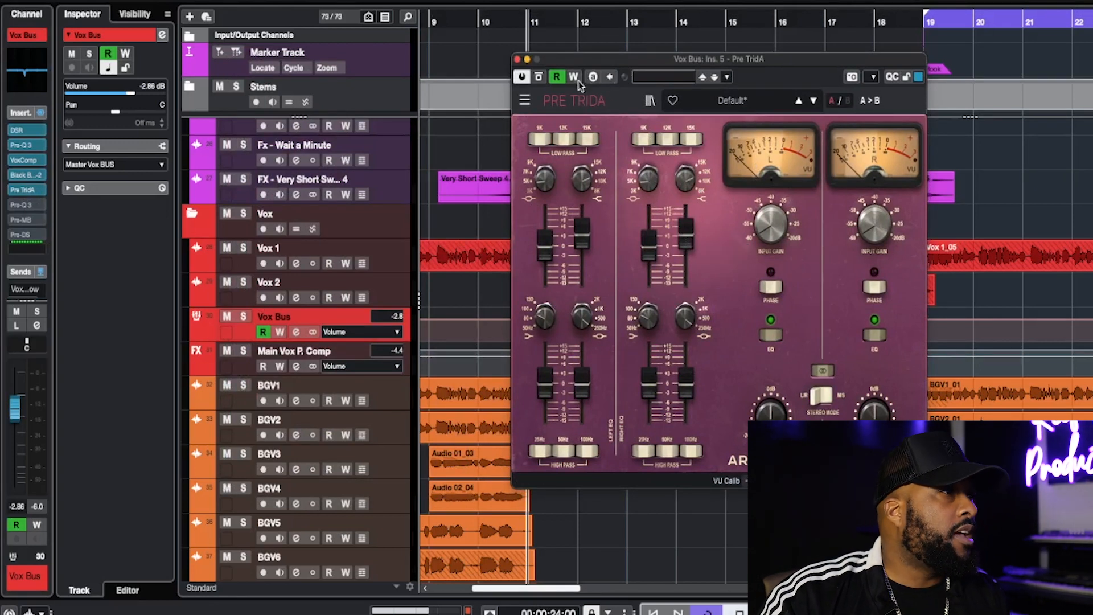
pyautogui.moveTo(567, 60); pyautogui.dragTo(735, 106)
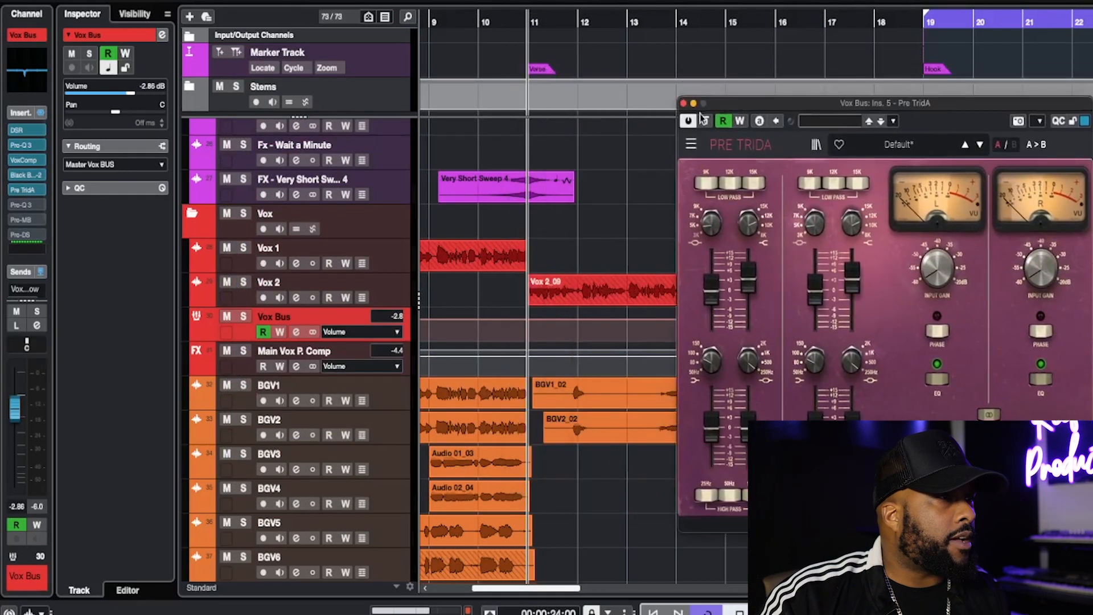
# Step: Compare the verse vocals from bar 11 with Pre TridA bypassed and active, and close Pre TridA
pyautogui.click(704, 120)
pyautogui.press('space')
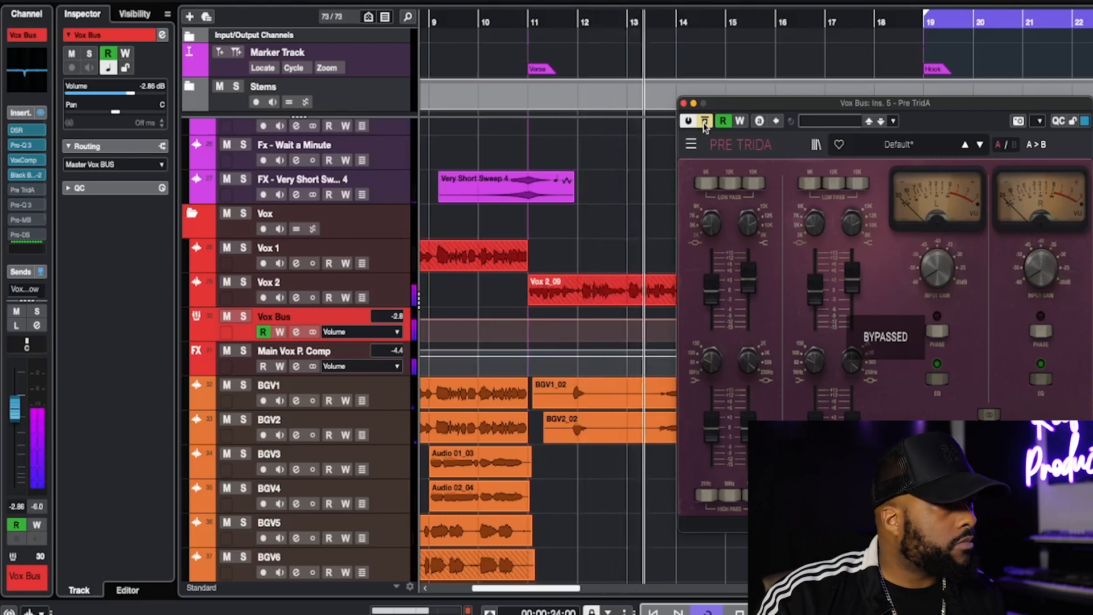
pyautogui.click(704, 122)
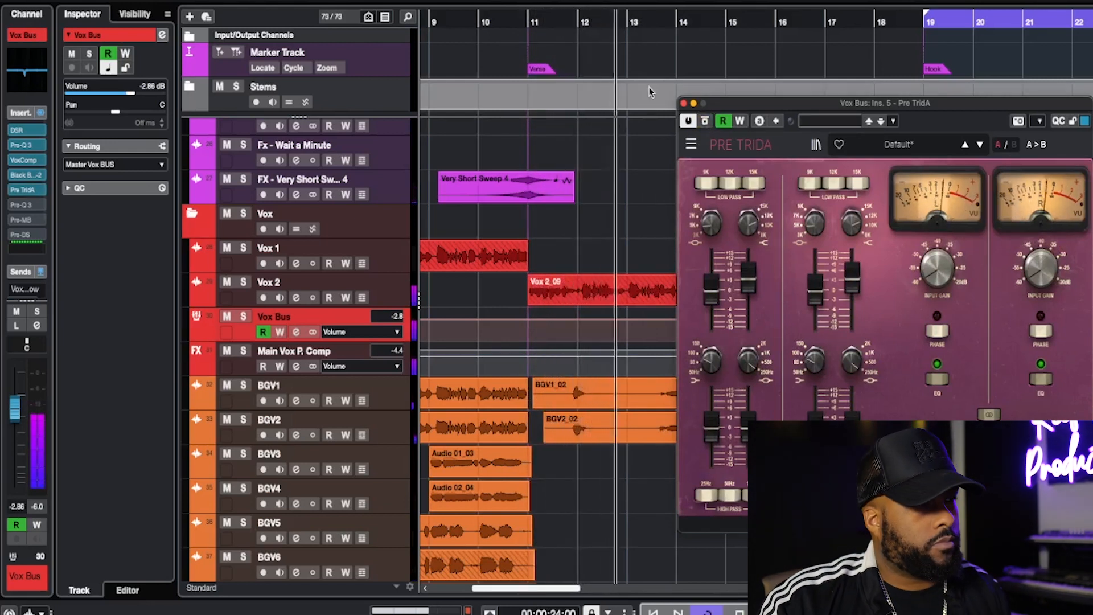
pyautogui.press('space')
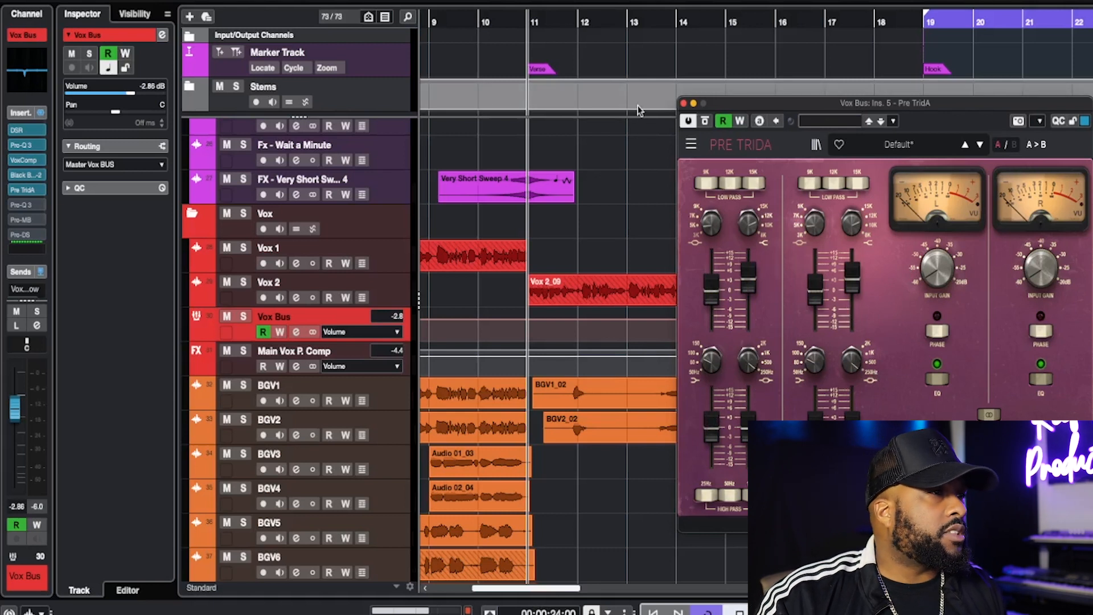
pyautogui.click(684, 104)
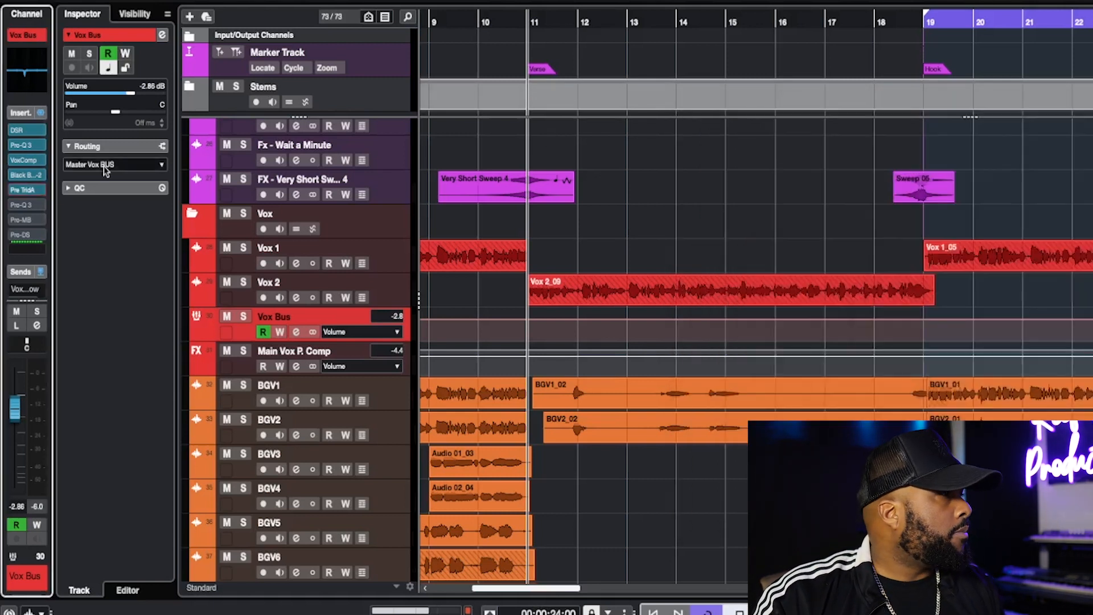
# Step: Activate and open Pro-Q 3 in the Vox Bus's sixth insert slot, and examine its low-mid boost and the cut above it
pyautogui.click(25, 204)
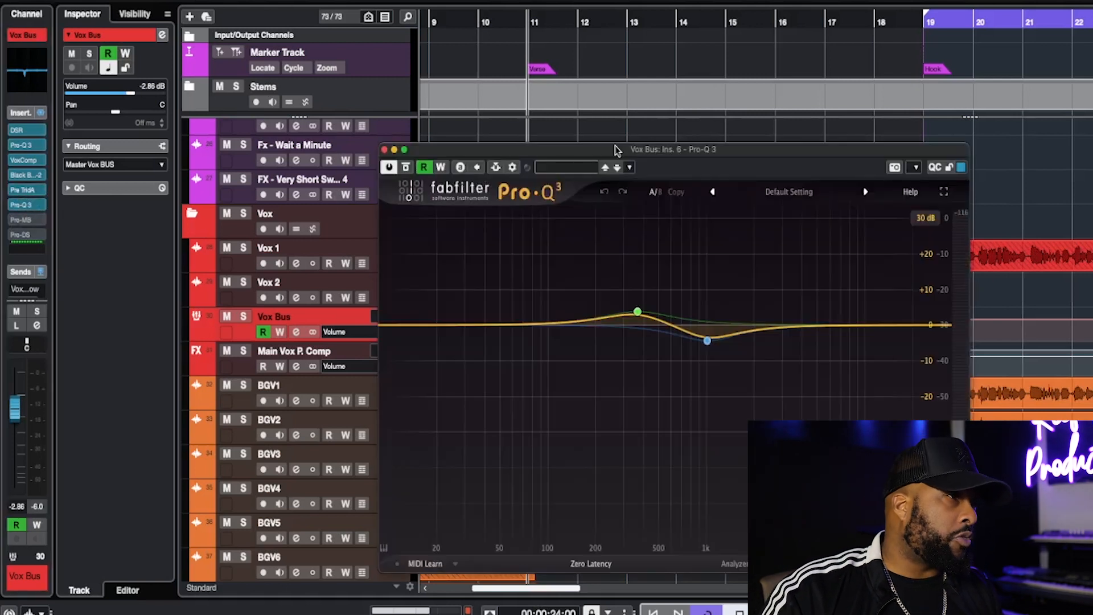
pyautogui.moveTo(623, 154); pyautogui.dragTo(903, 131)
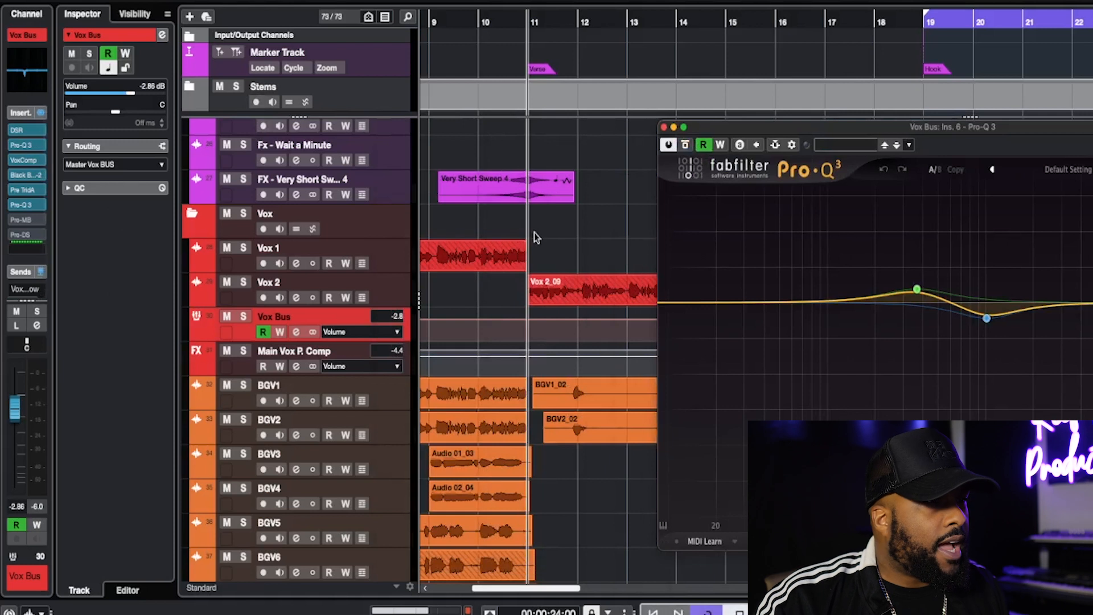
pyautogui.moveTo(896, 286)
pyautogui.moveTo(988, 323)
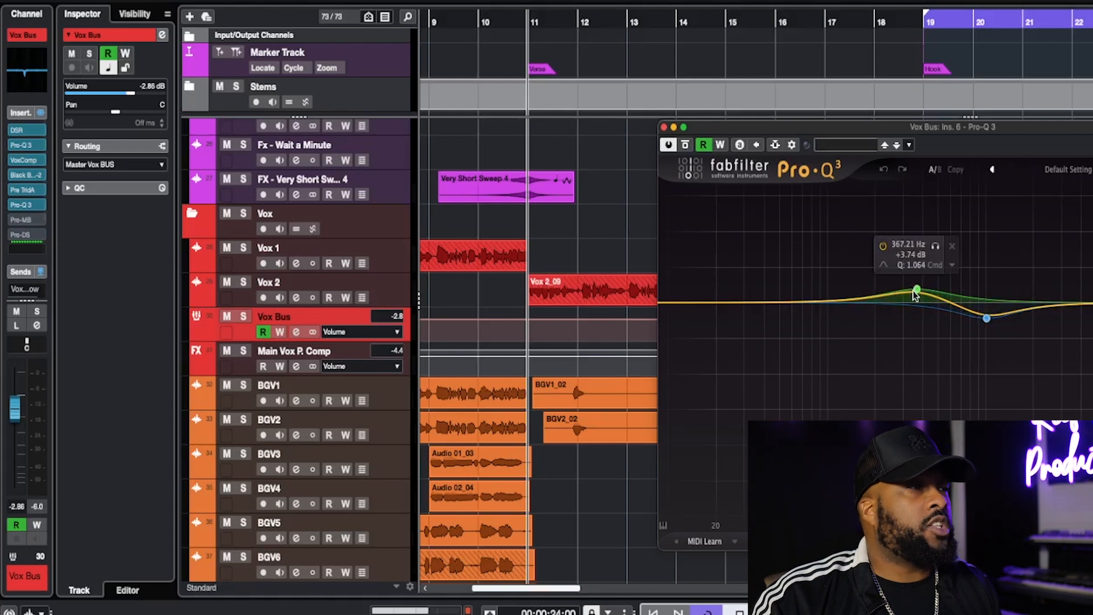
# Step: Compare the verse vocals from bar 11 with the sixth-slot Pro-Q 3 bypassed and active, and close the plug-in
pyautogui.click(687, 145)
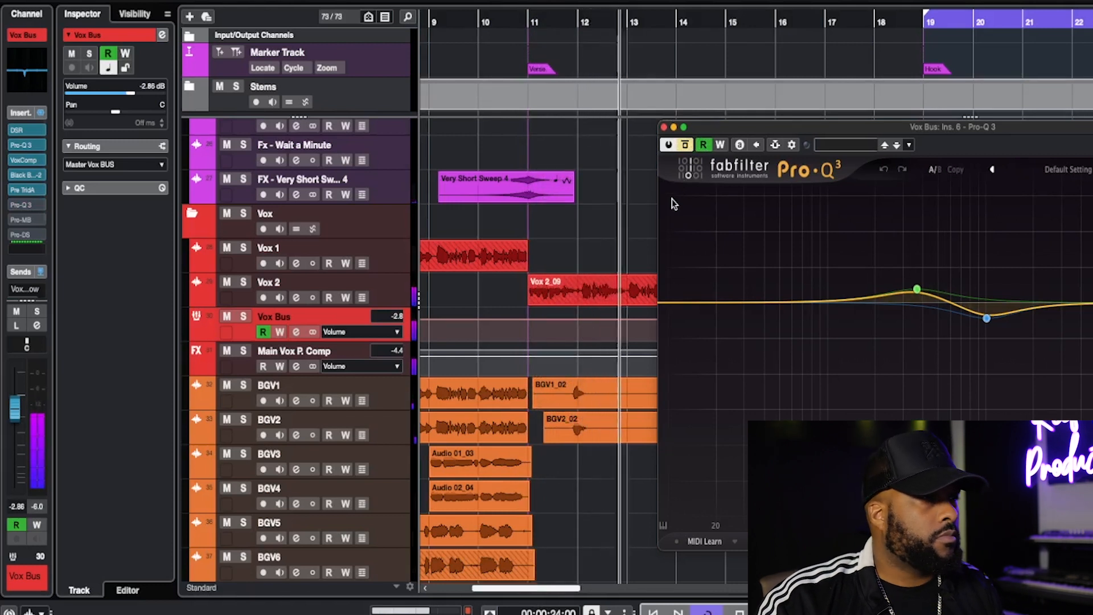
pyautogui.press('space')
pyautogui.click(690, 146)
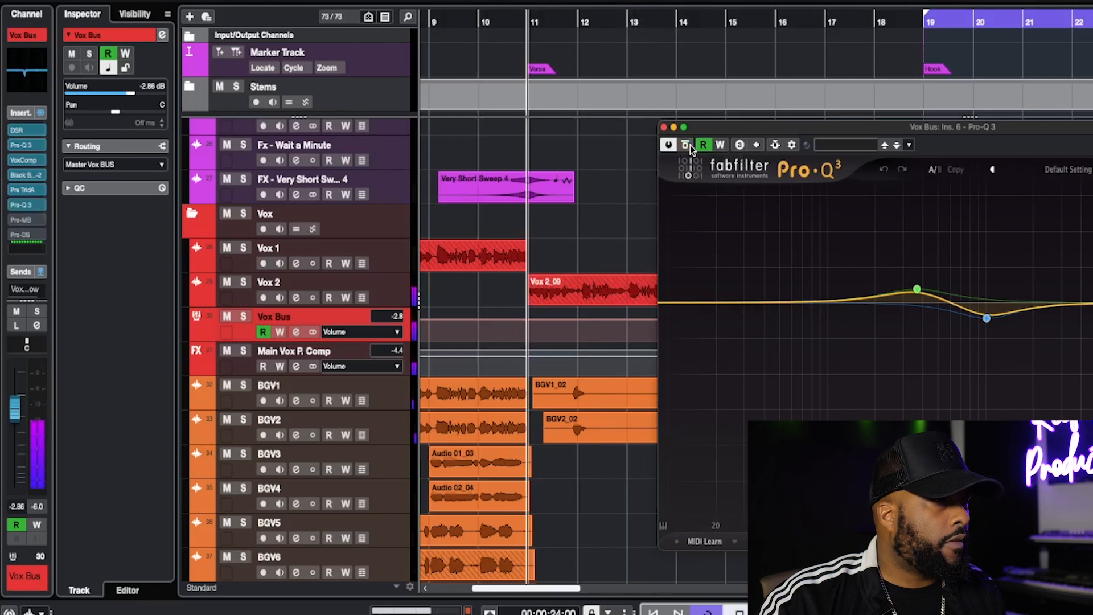
pyautogui.press('space')
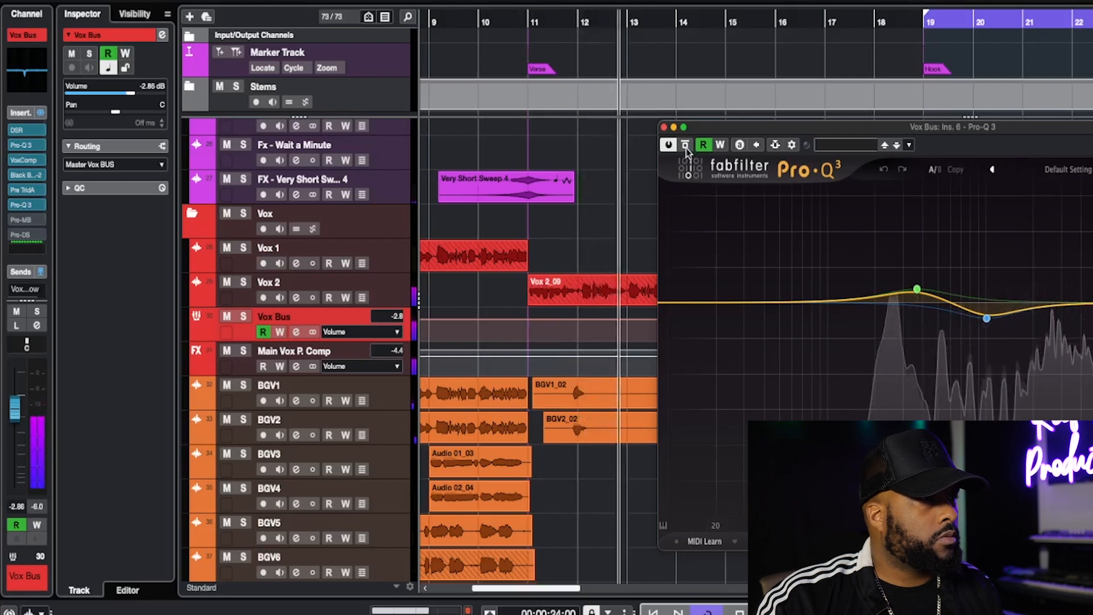
pyautogui.click(685, 145)
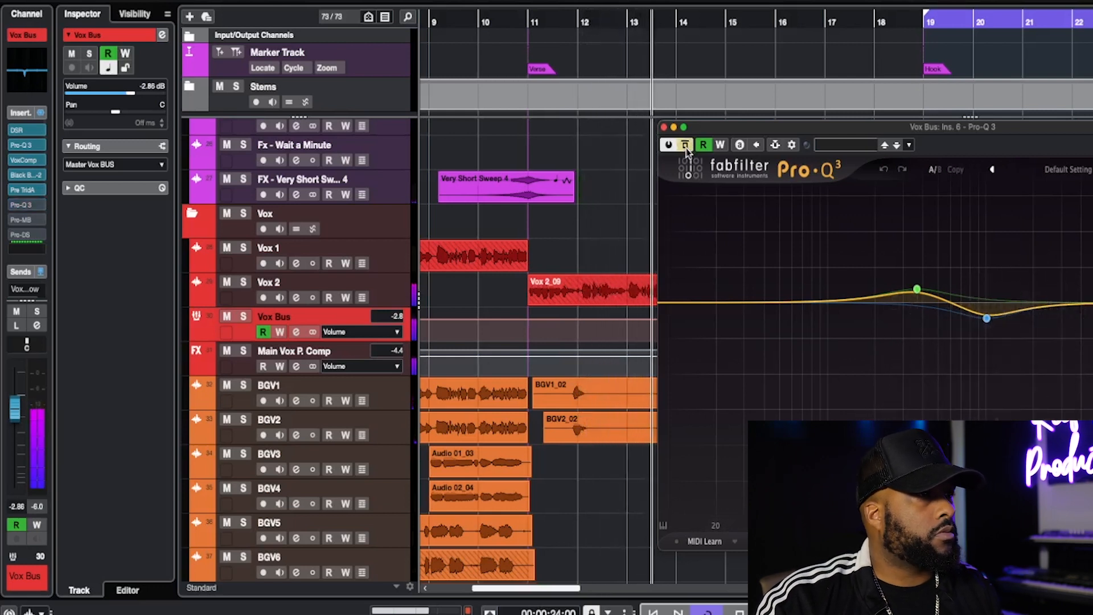
pyautogui.click(686, 147)
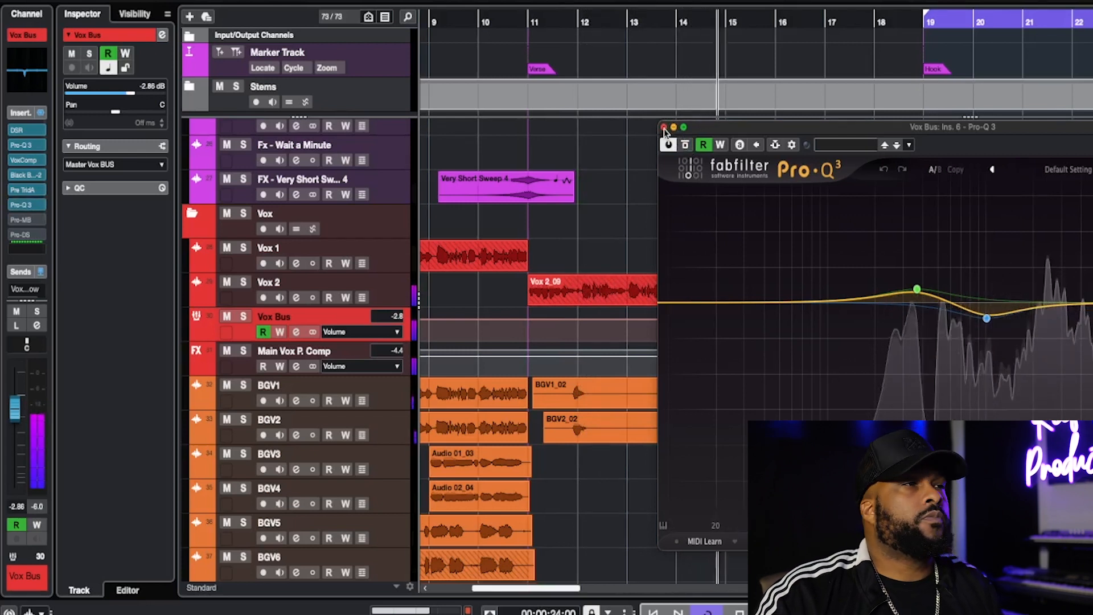
pyautogui.press('space')
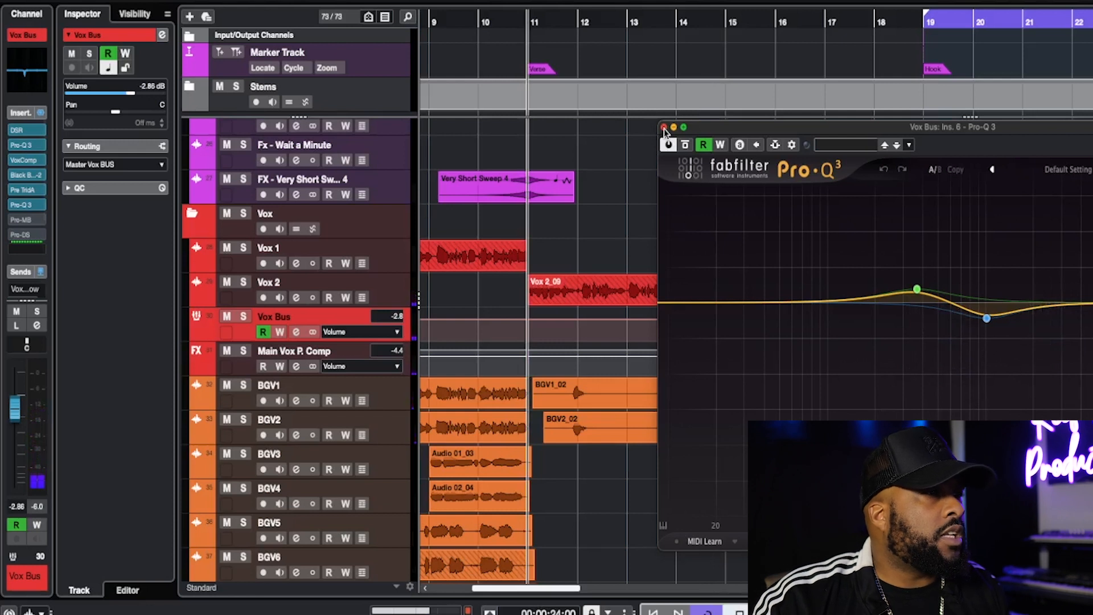
pyautogui.moveTo(664, 131); pyautogui.dragTo(622, 131)
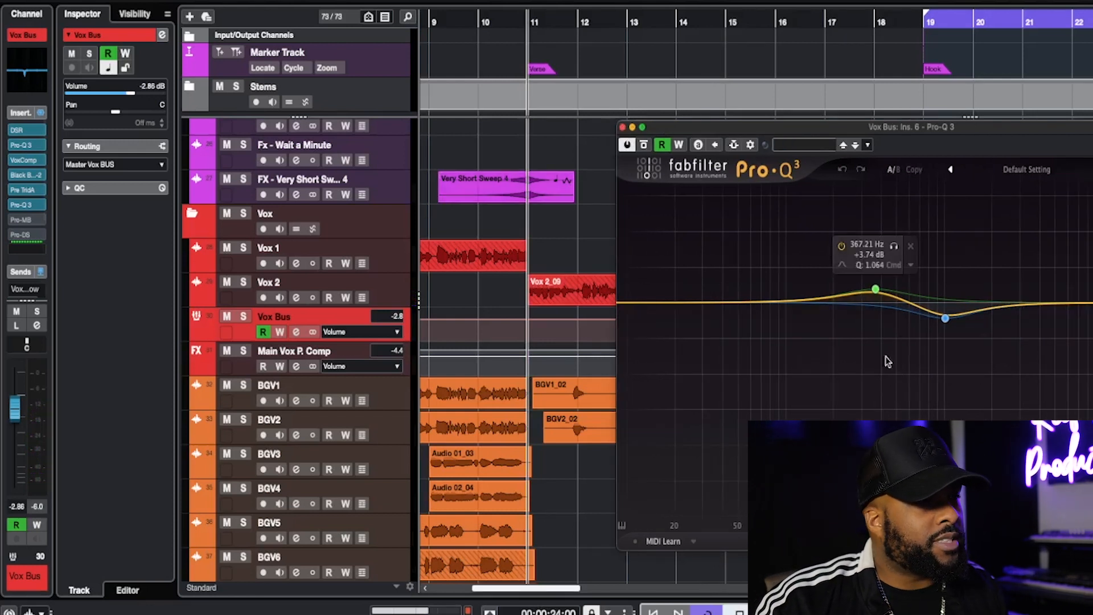
pyautogui.click(622, 127)
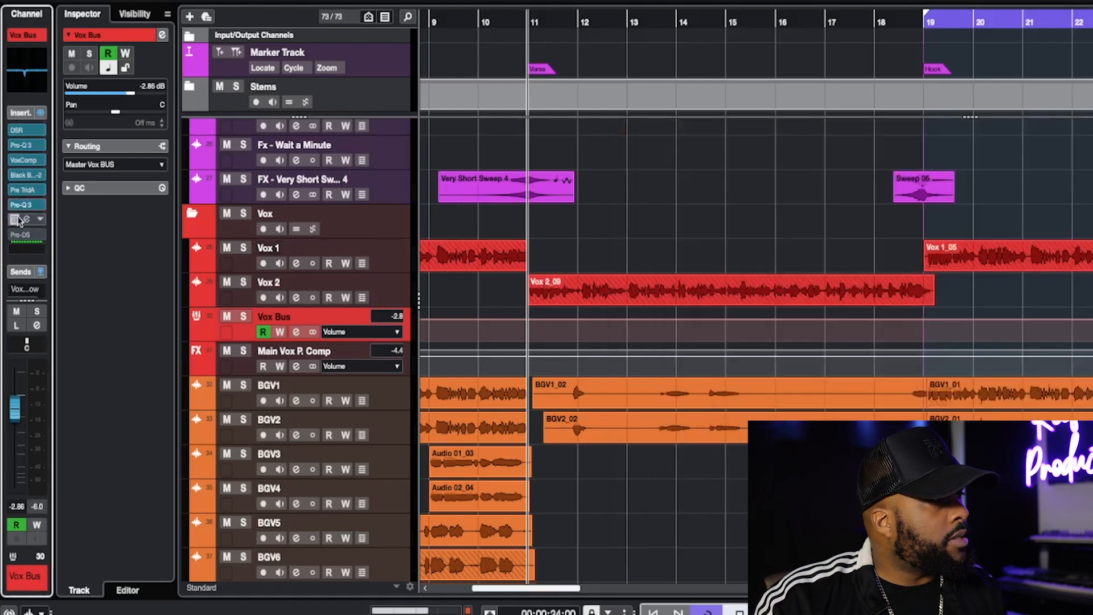
# Step: Activate and open Pro-MB in the Vox Bus's seventh insert slot, and examine the lowest band's range and compressor settings
pyautogui.click(29, 222)
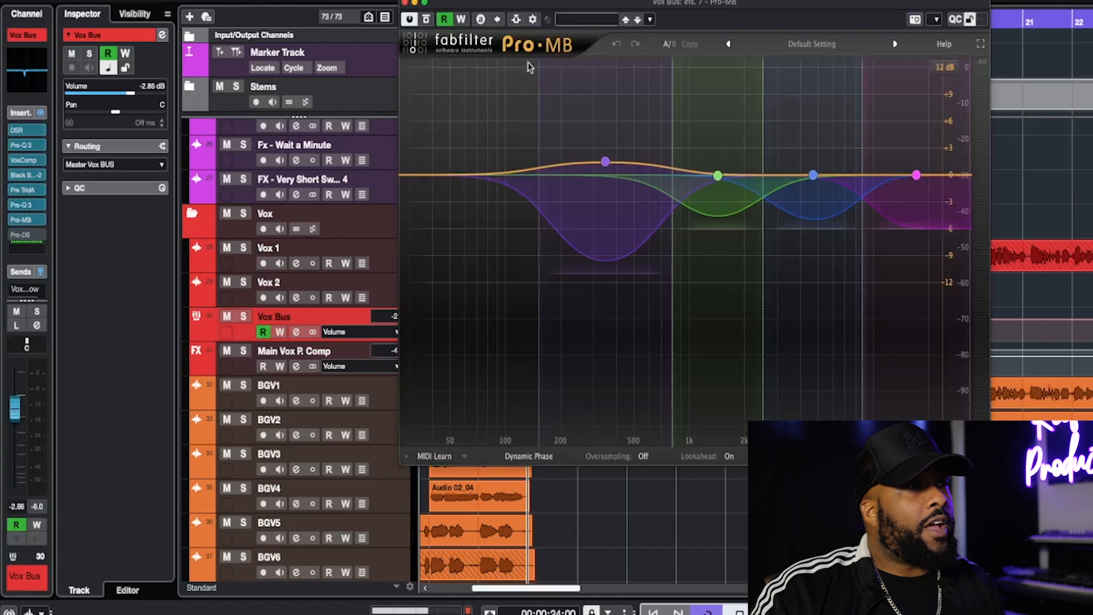
pyautogui.moveTo(691, 4); pyautogui.dragTo(687, 50)
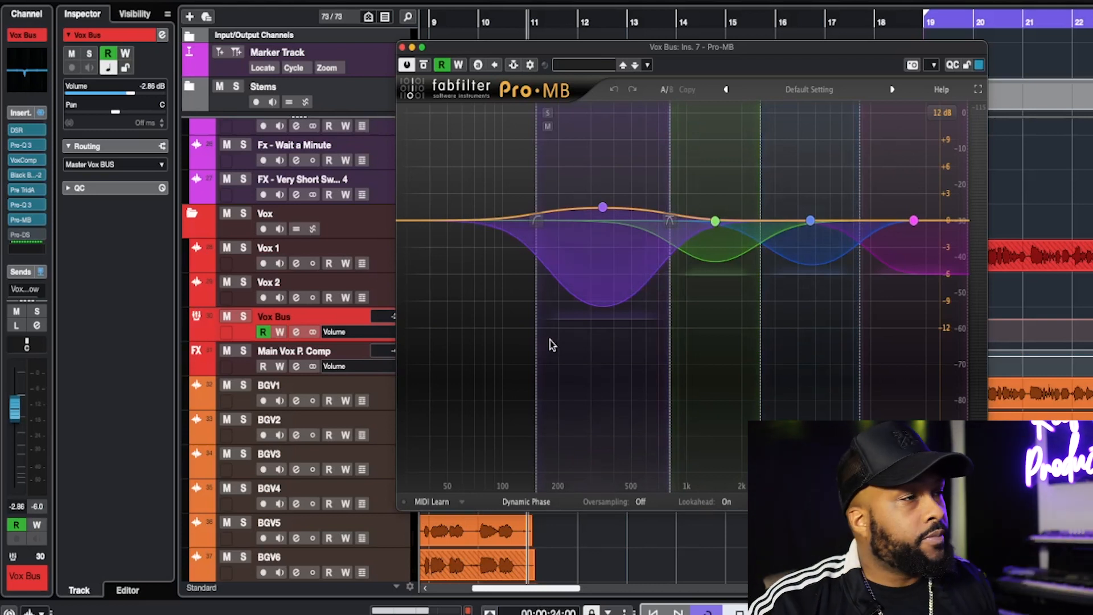
pyautogui.click(693, 331)
pyautogui.click(644, 326)
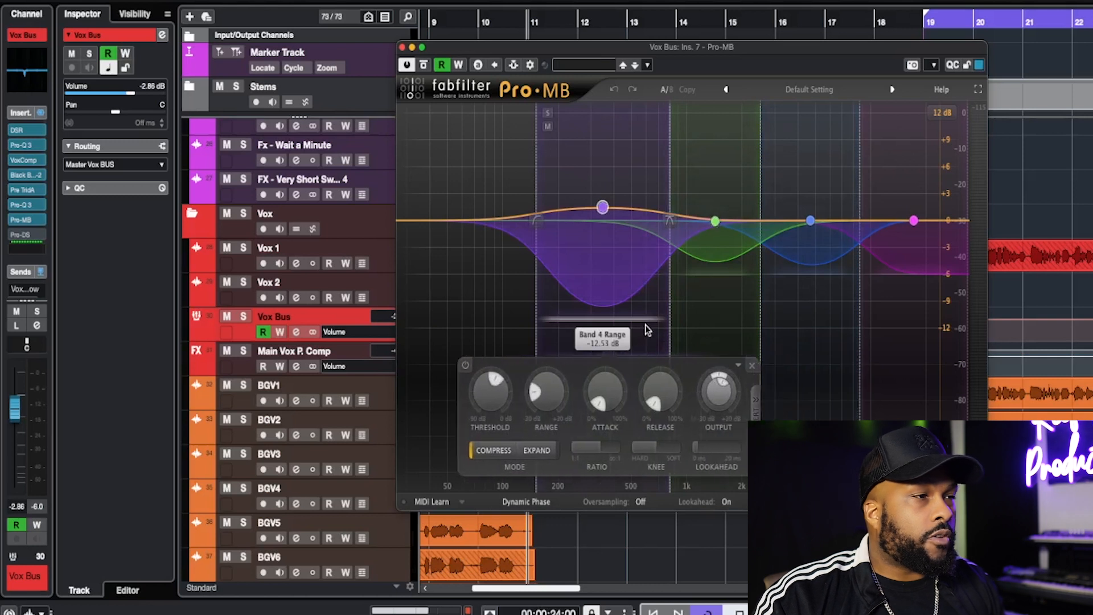
pyautogui.click(817, 322)
pyautogui.click(581, 286)
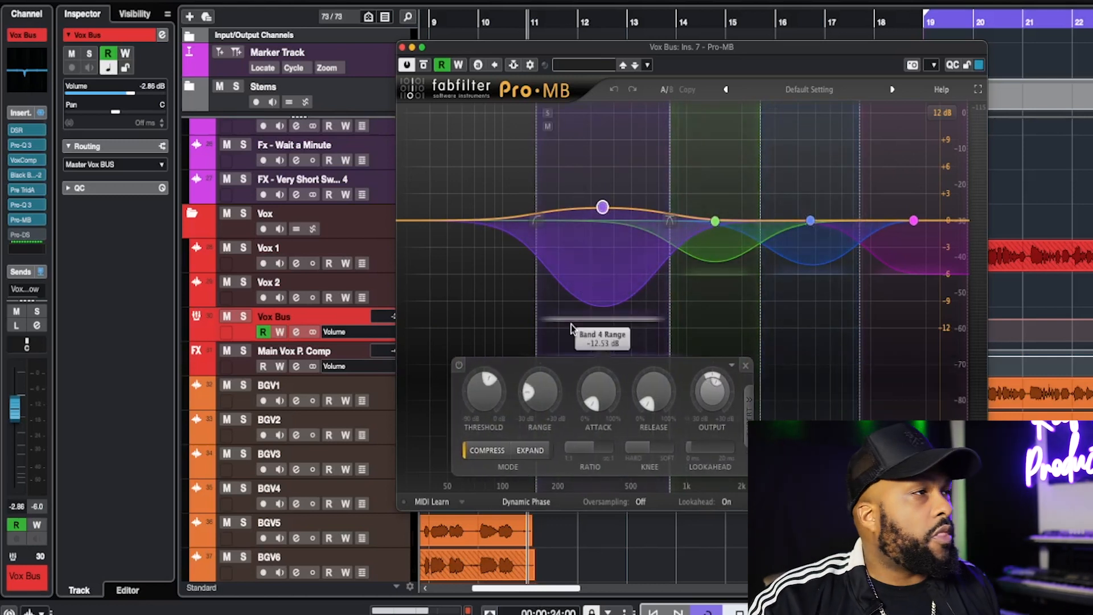
# Step: Move the Pro-MB window clear of the verse start, compare the vocals from bar 11 with it bypassed and active, and close it
pyautogui.moveTo(447, 52); pyautogui.dragTo(602, 80)
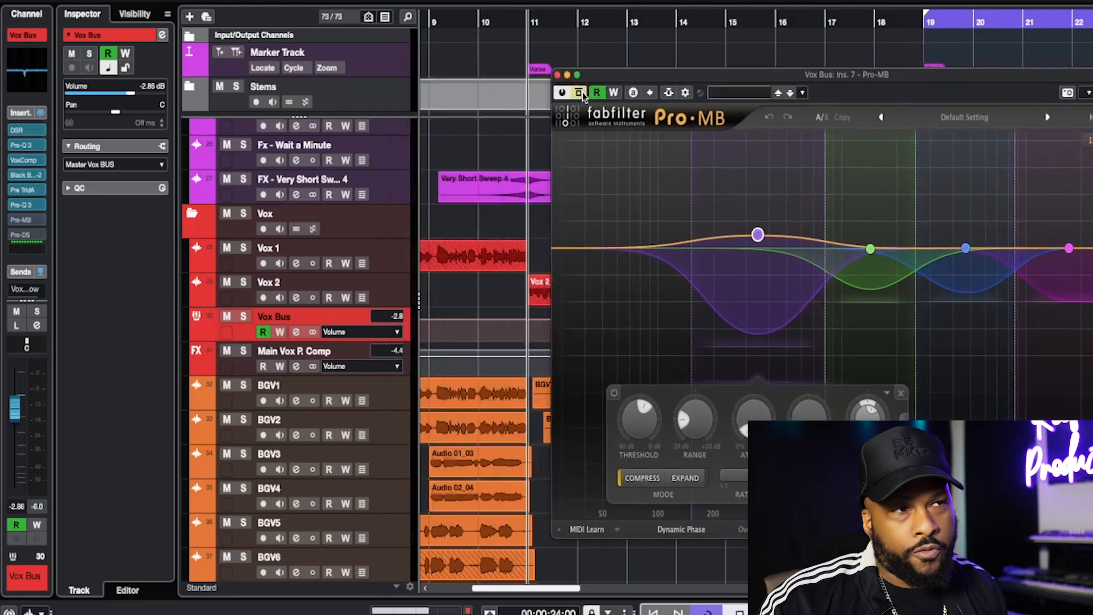
pyautogui.press('space')
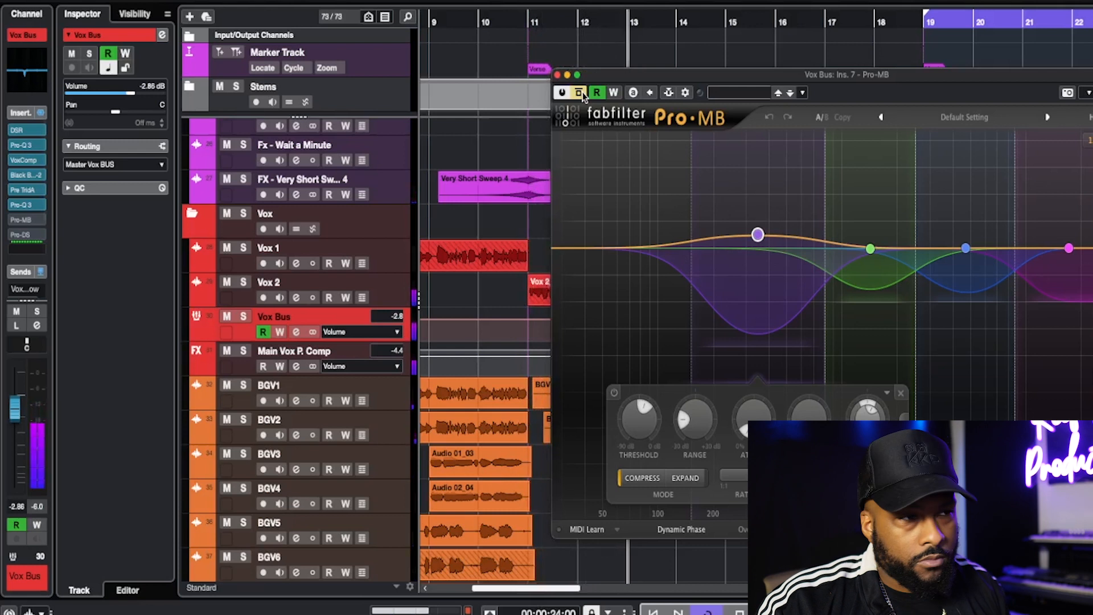
pyautogui.press('space')
pyautogui.press('space')
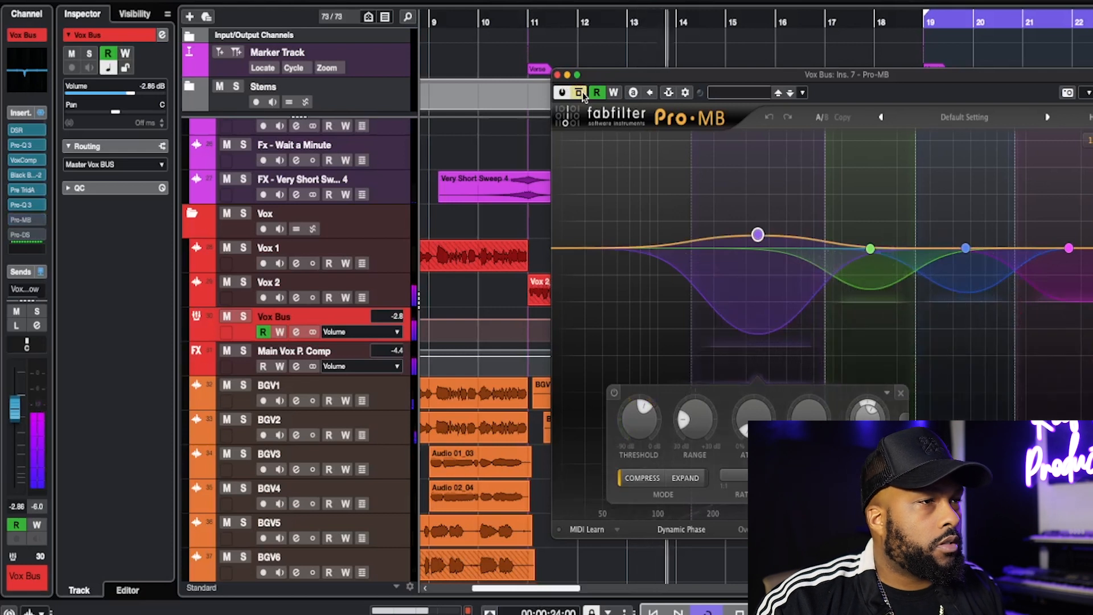
pyautogui.click(582, 92)
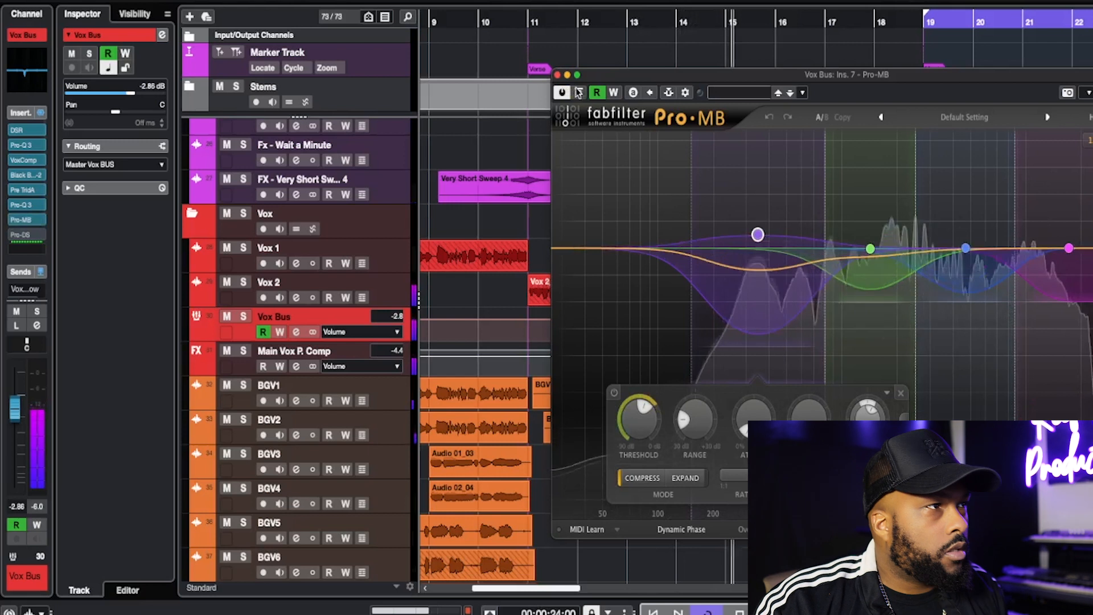
pyautogui.press('space')
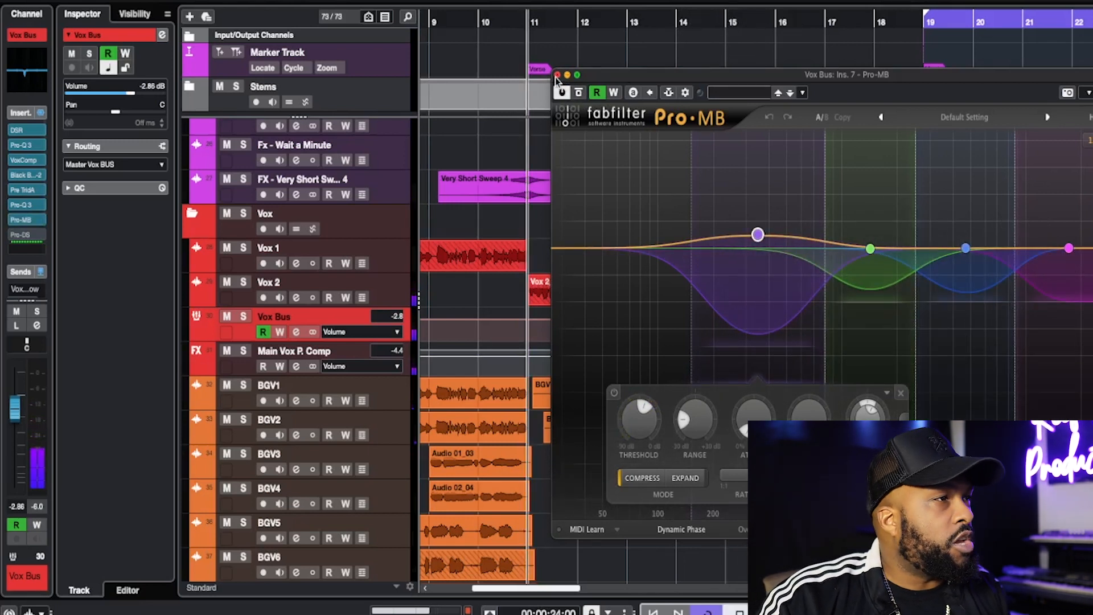
pyautogui.click(557, 76)
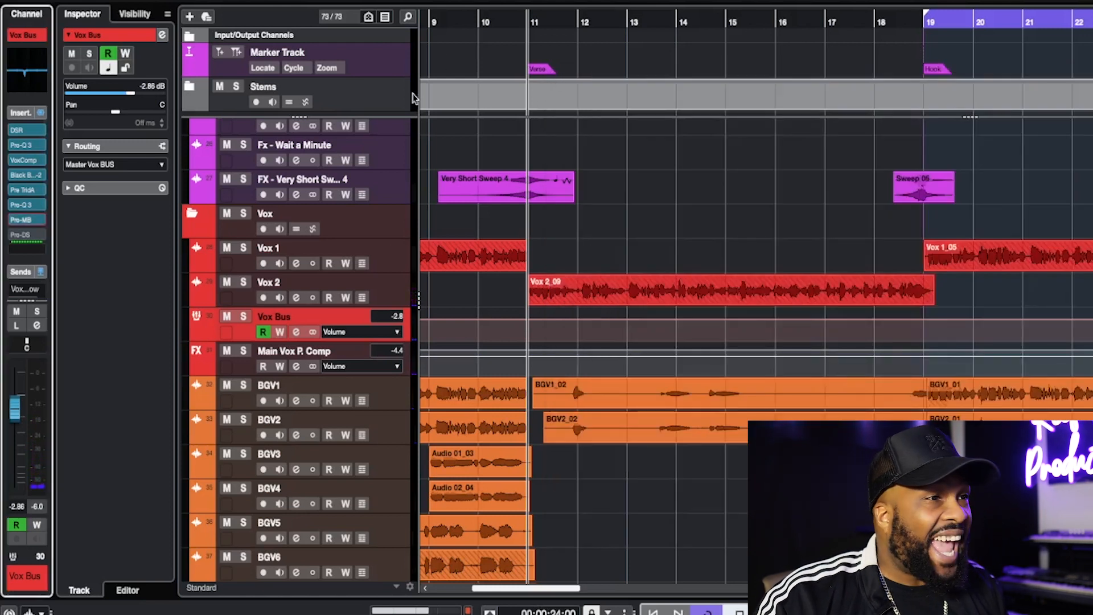
# Step: Activate and open Pro-DS in the Vox Bus's eighth insert slot, and reposition its window over the arrangement
pyautogui.click(14, 235)
pyautogui.click(26, 235)
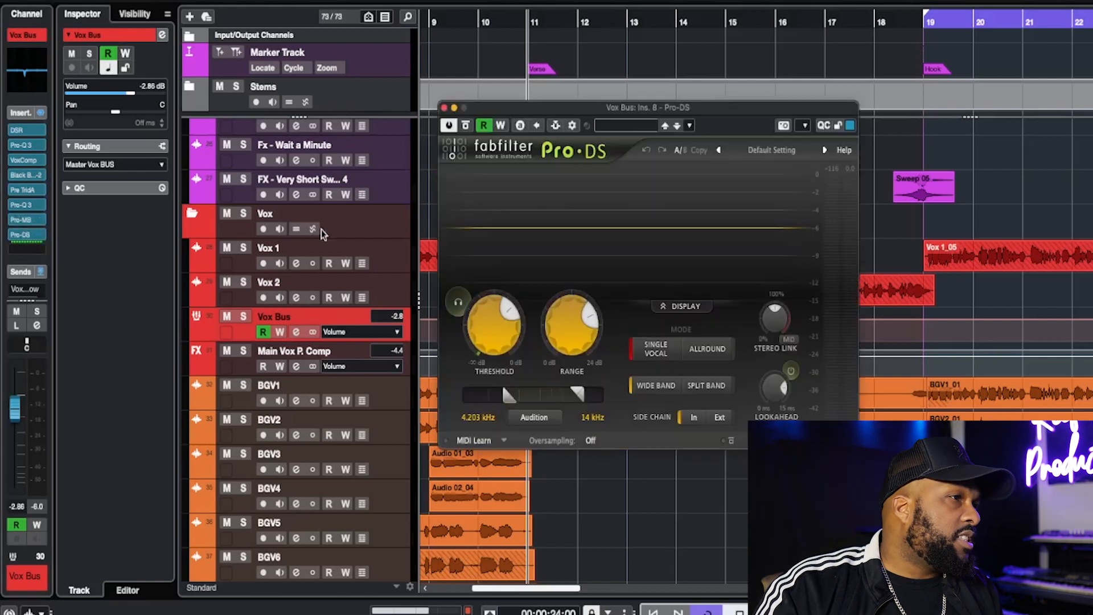
pyautogui.moveTo(606, 109); pyautogui.dragTo(625, 101)
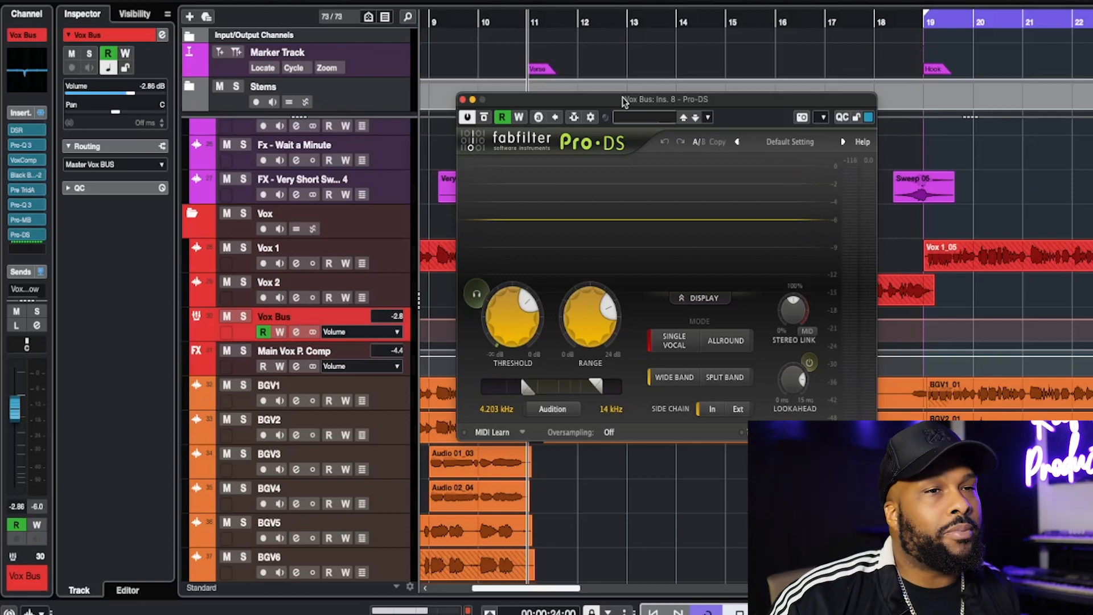
# Step: Place the playback position just before bar 35, where the lead vocal of the Vamp section starts
pyautogui.scroll(-3, 922, 512)
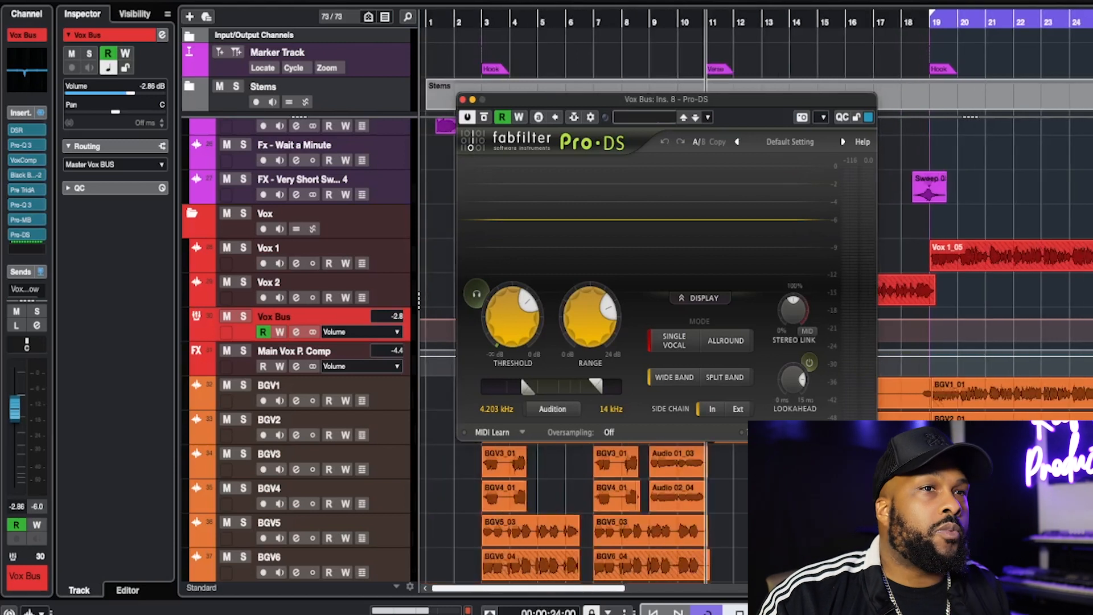
pyautogui.hscroll(3, 922, 512)
pyautogui.click(1092, 22)
pyautogui.press('h')
pyautogui.press('h')
pyautogui.click(1092, 23)
pyautogui.hscroll(5, 985, 227)
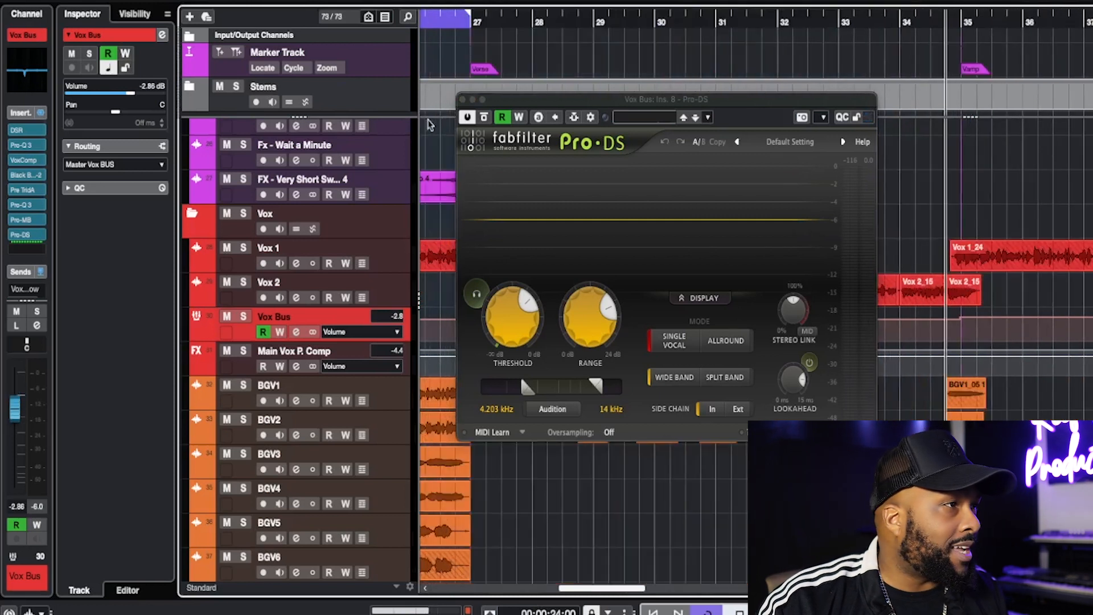
# Step: Compare the vocals at the start of the Vamp with Pro-DS bypassed and active, and close Pro-DS
pyautogui.click(484, 118)
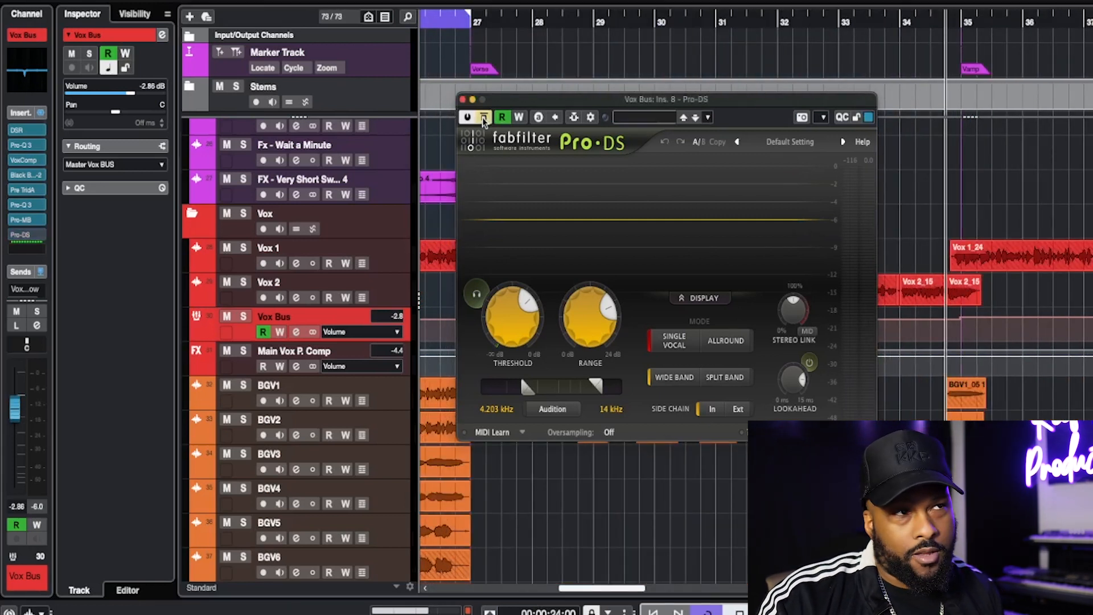
pyautogui.press('space')
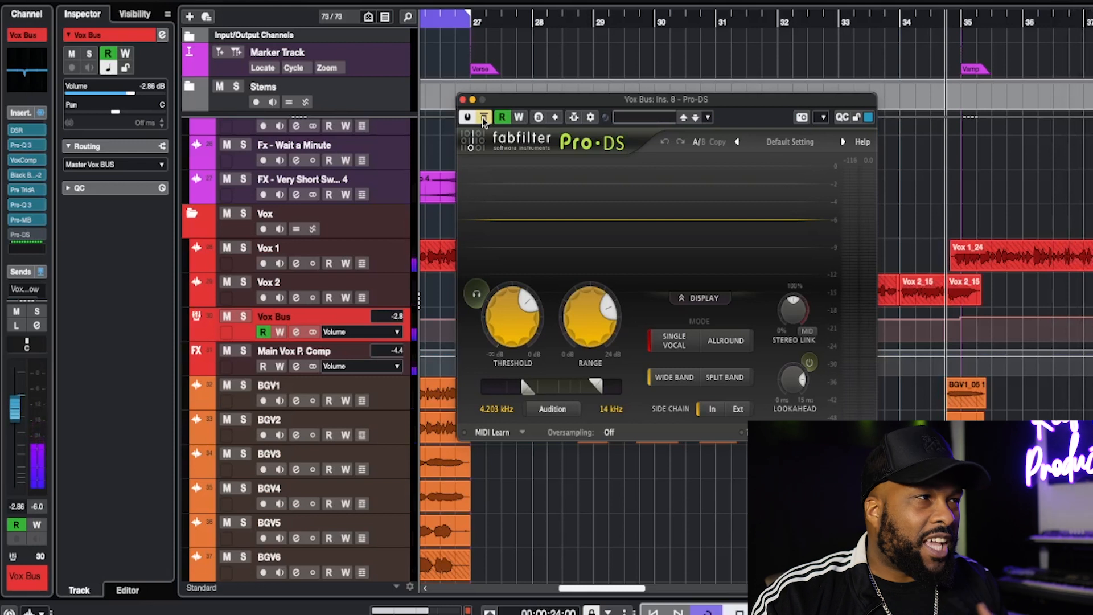
pyautogui.click(482, 117)
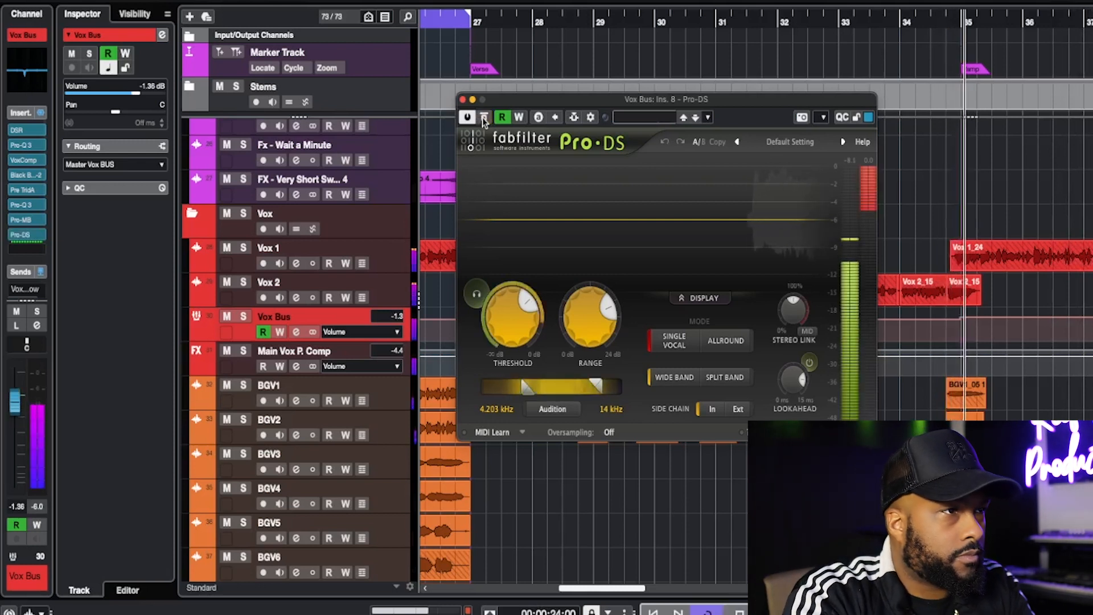
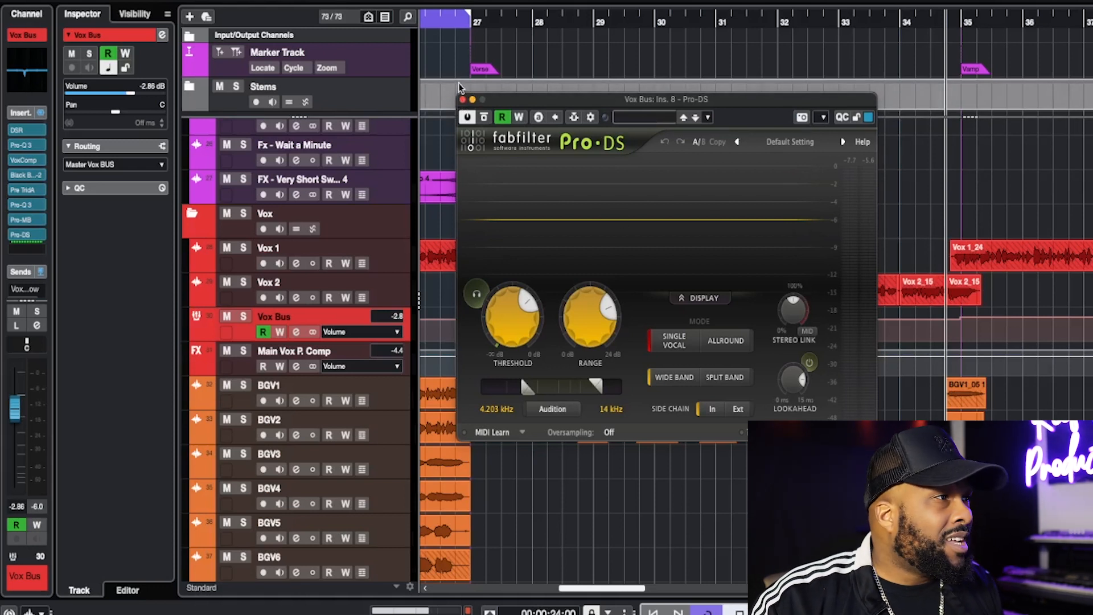
pyautogui.click(461, 100)
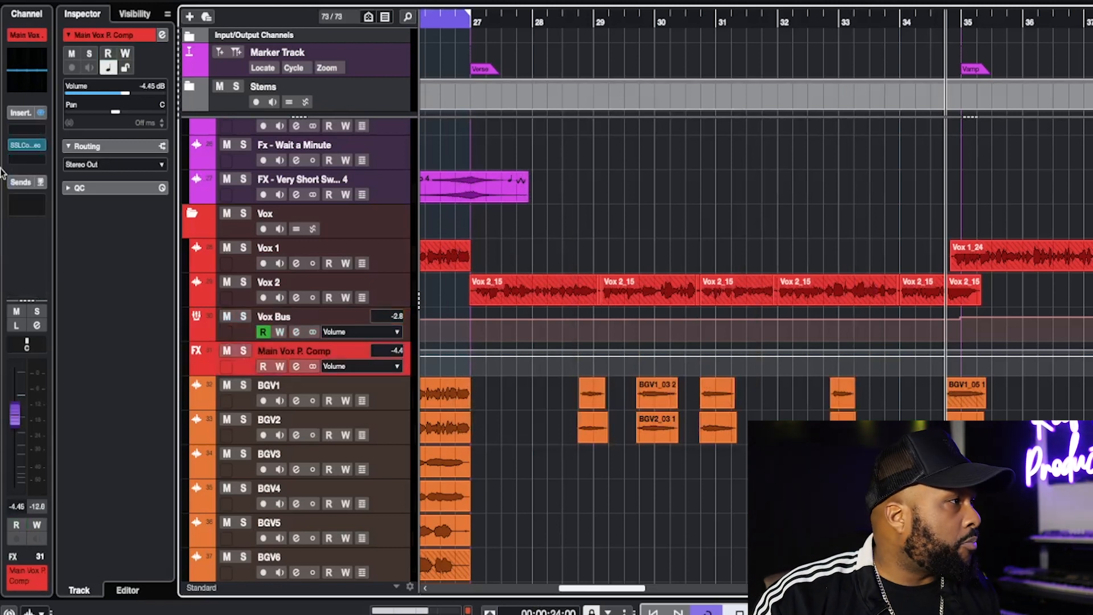
# Step: Open the SSLComp Stereo insert on the Main Vox P. Comp channel and move its window clear of the track list
pyautogui.click(25, 147)
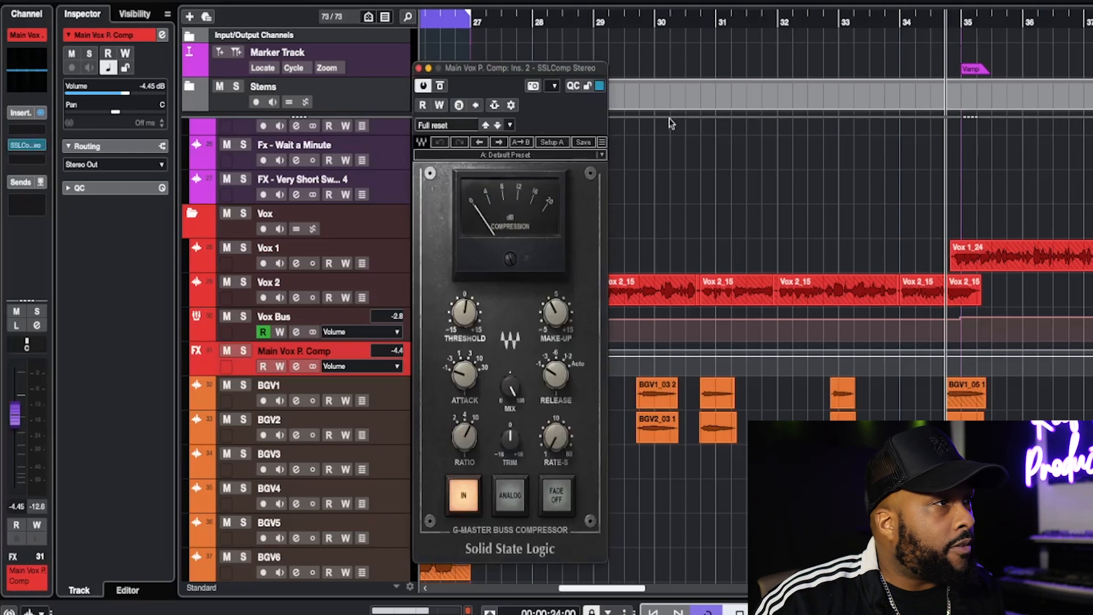
pyautogui.moveTo(518, 72); pyautogui.dragTo(392, 48)
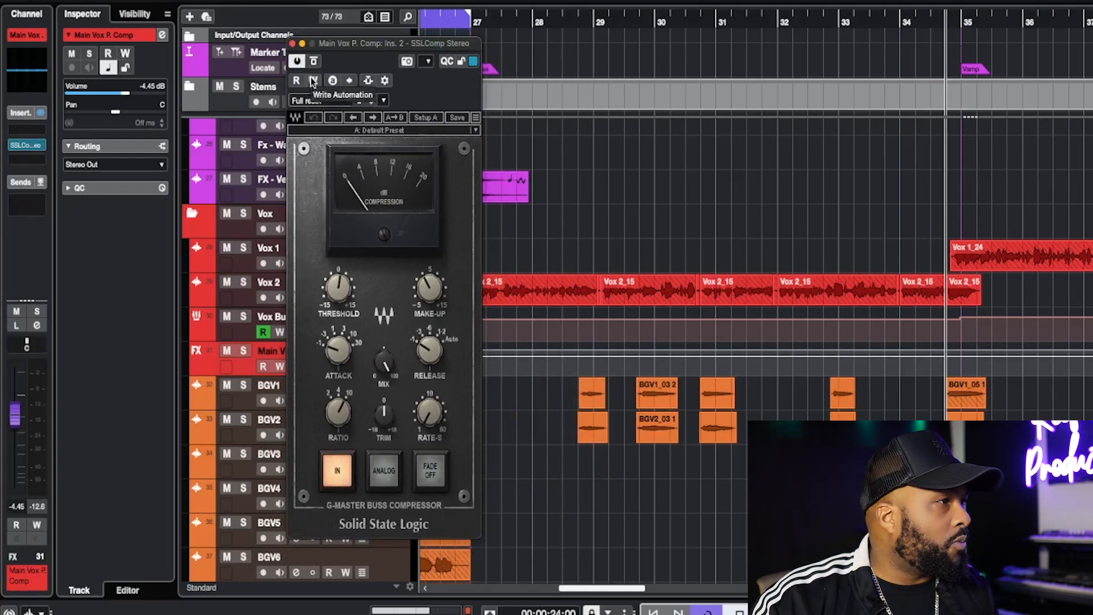
pyautogui.moveTo(351, 46); pyautogui.dragTo(642, 38)
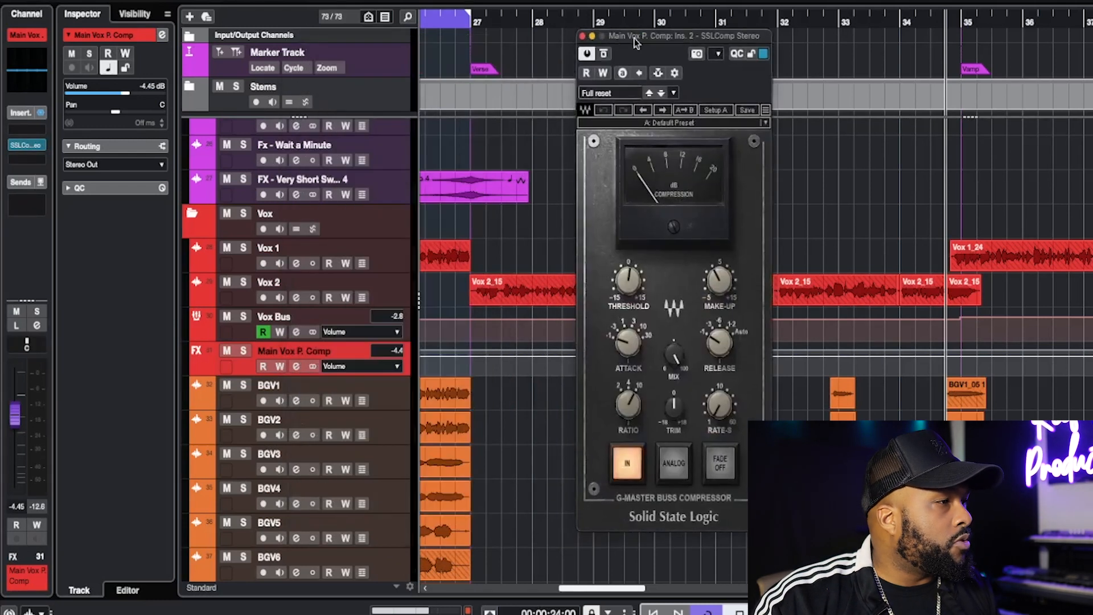
# Step: Compare the verse vocals from bar 11 with the Main Vox P. Comp channel muted and unmuted
pyautogui.click(227, 350)
pyautogui.hscroll(-3, 938, 314)
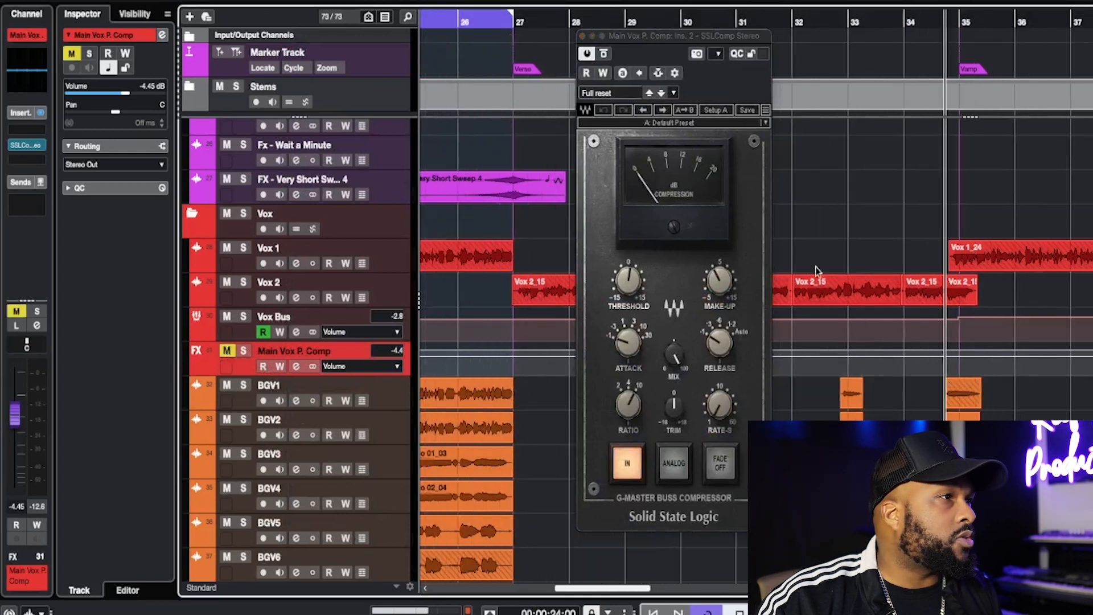
pyautogui.hscroll(-1, 519, 74)
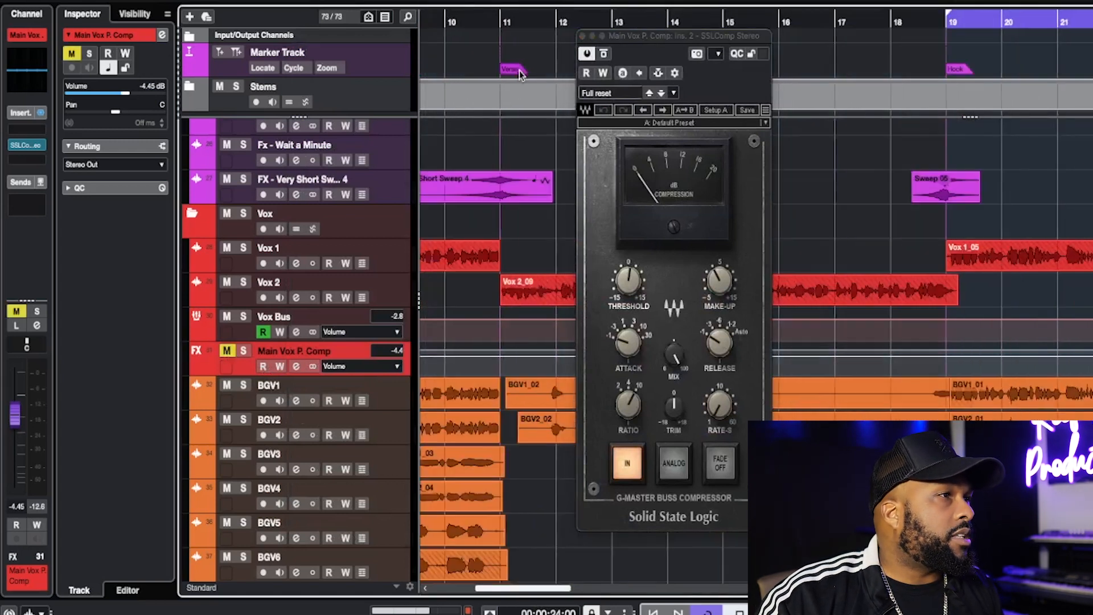
pyautogui.click(500, 21)
pyautogui.press('space')
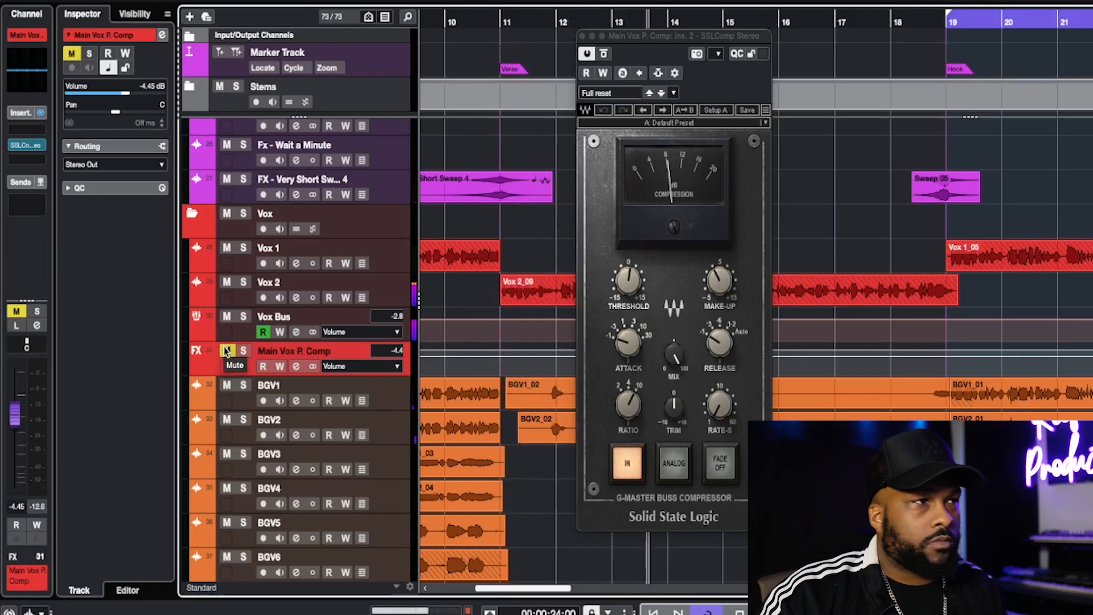
pyautogui.press('space')
pyautogui.click(226, 351)
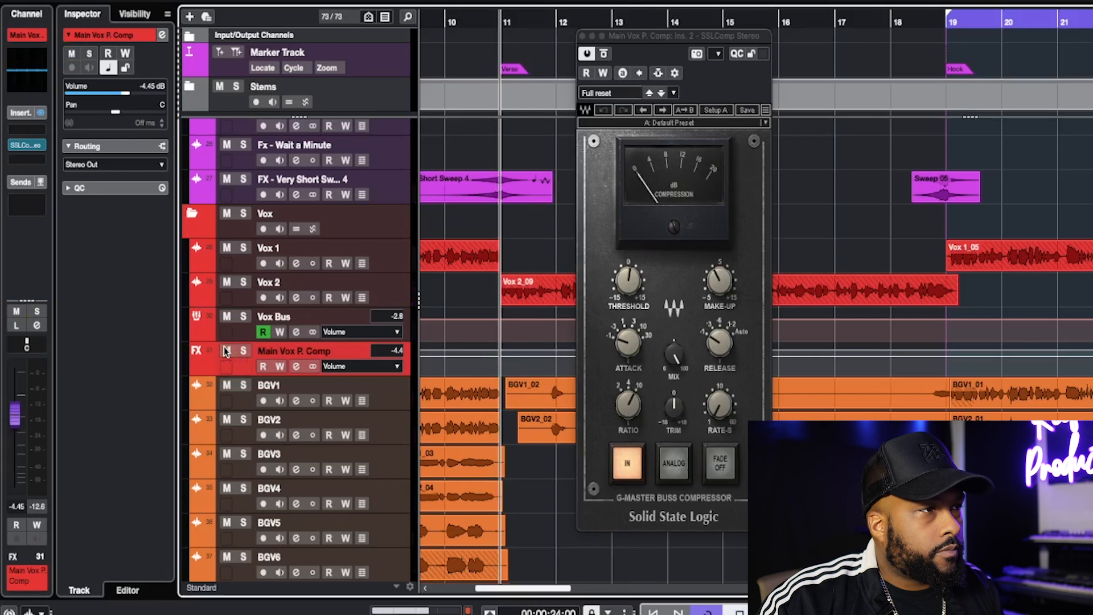
pyautogui.press('space')
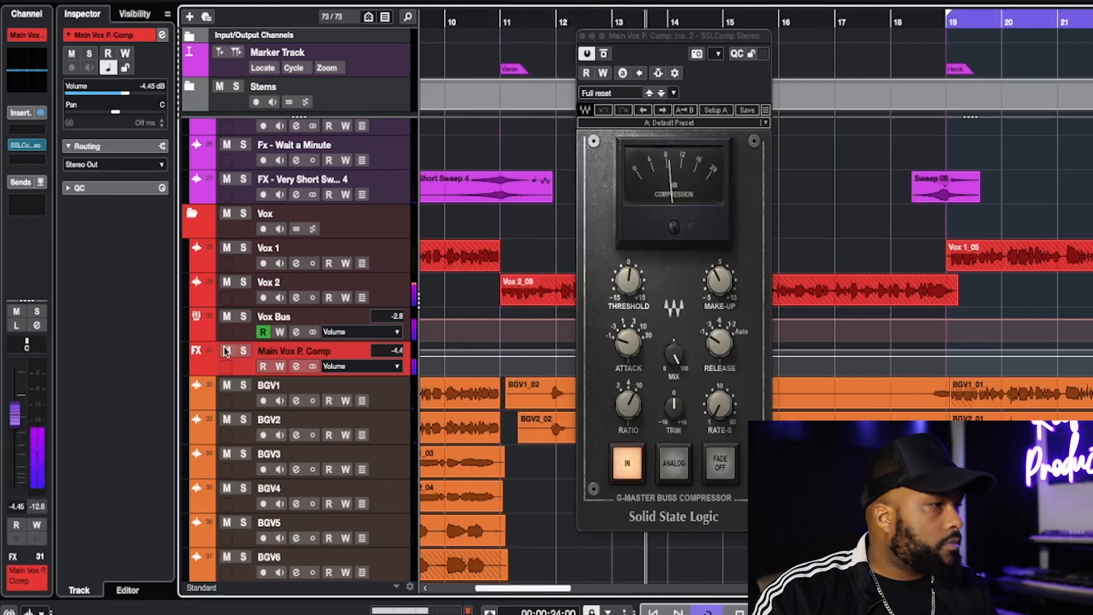
# Step: Stop playback, close the SSLComp Stereo window and show the sends of the Vox Bus channel
pyautogui.press('space')
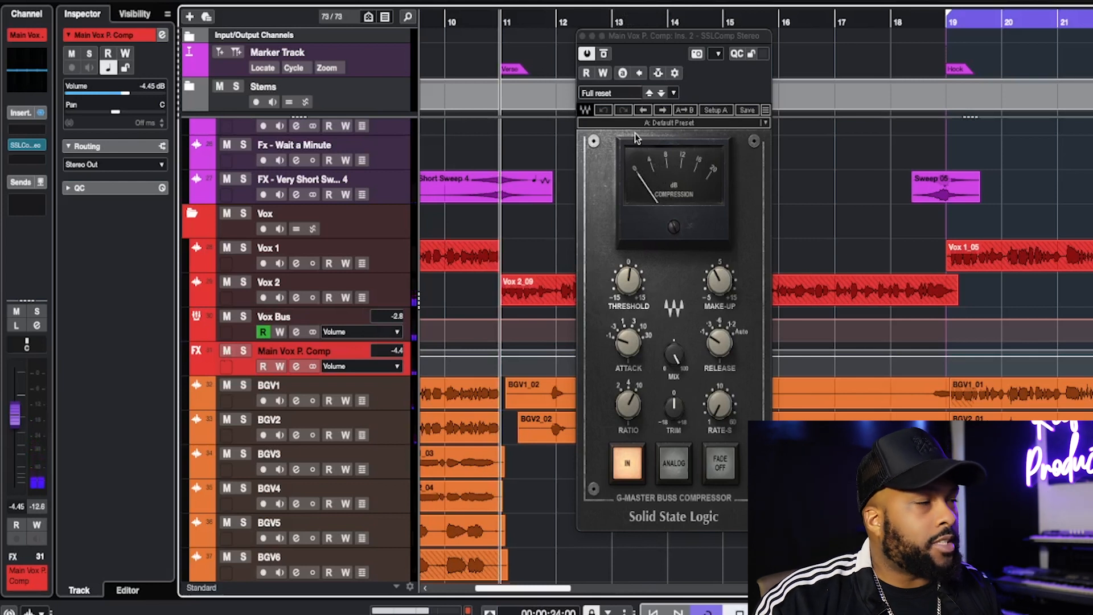
pyautogui.click(582, 37)
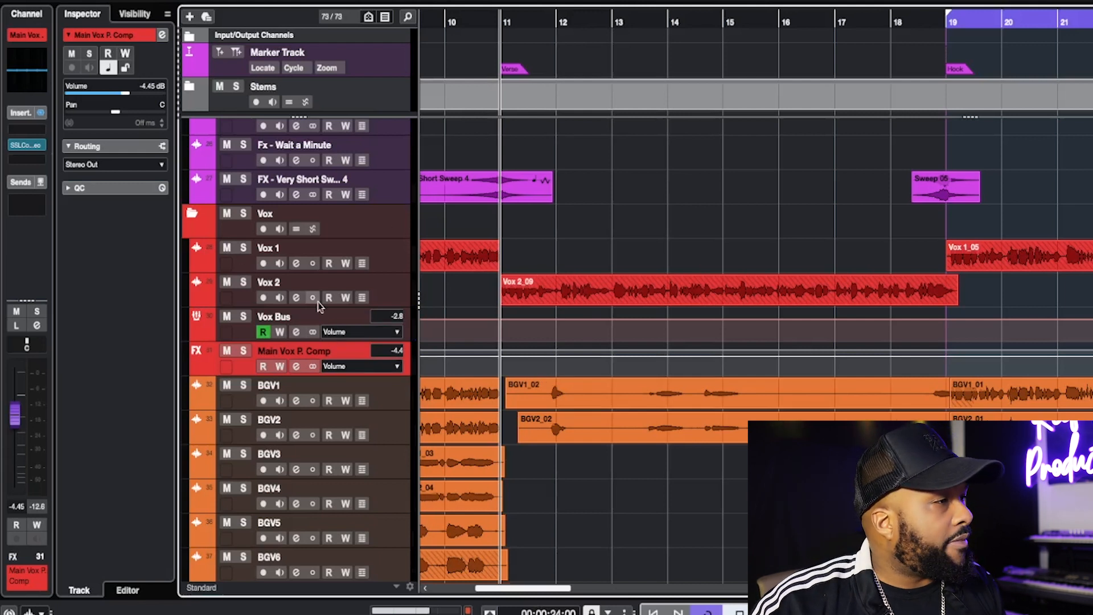
pyautogui.click(408, 324)
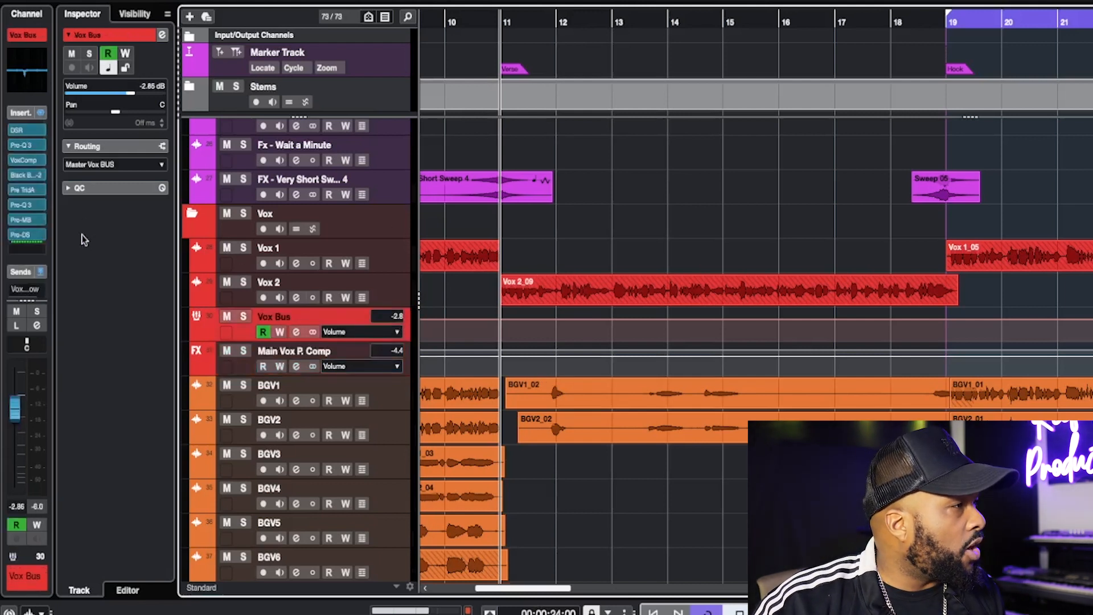
pyautogui.scroll(-1, 39, 200)
pyautogui.scroll(-5, 39, 199)
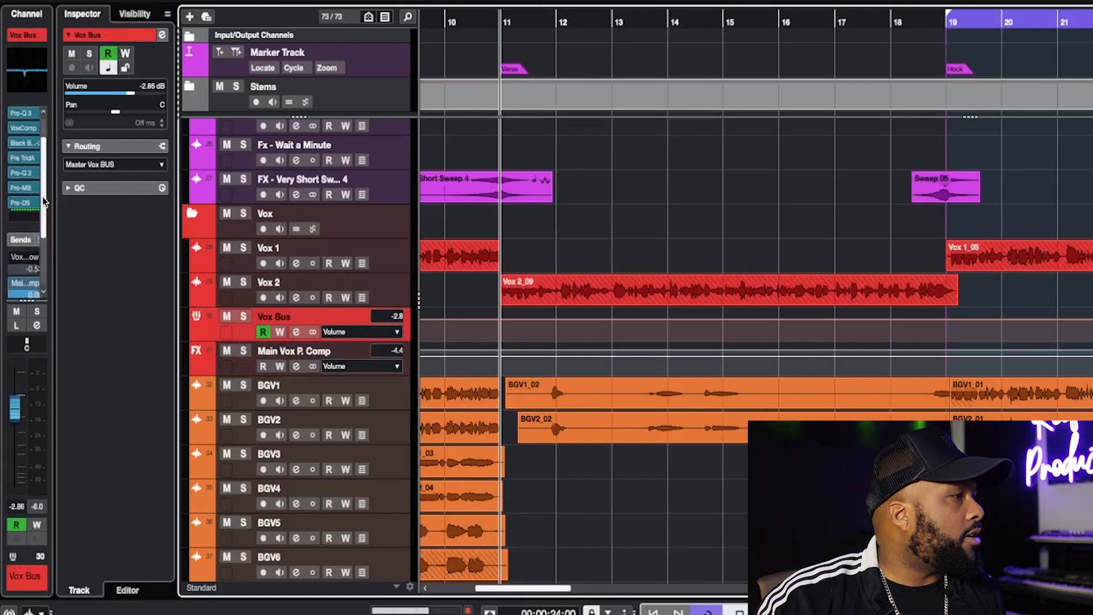
# Step: Open the Delay BRIGADE insert on the Stereo Delay channel and move its window clear of the track list
pyautogui.press('F3')
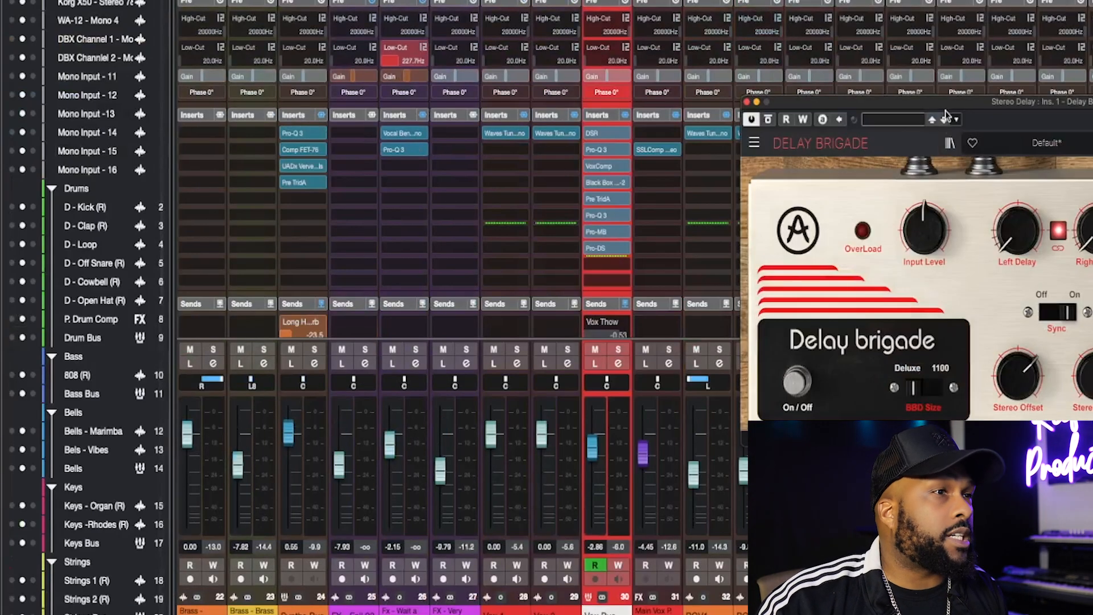
pyautogui.moveTo(945, 111); pyautogui.dragTo(608, 111)
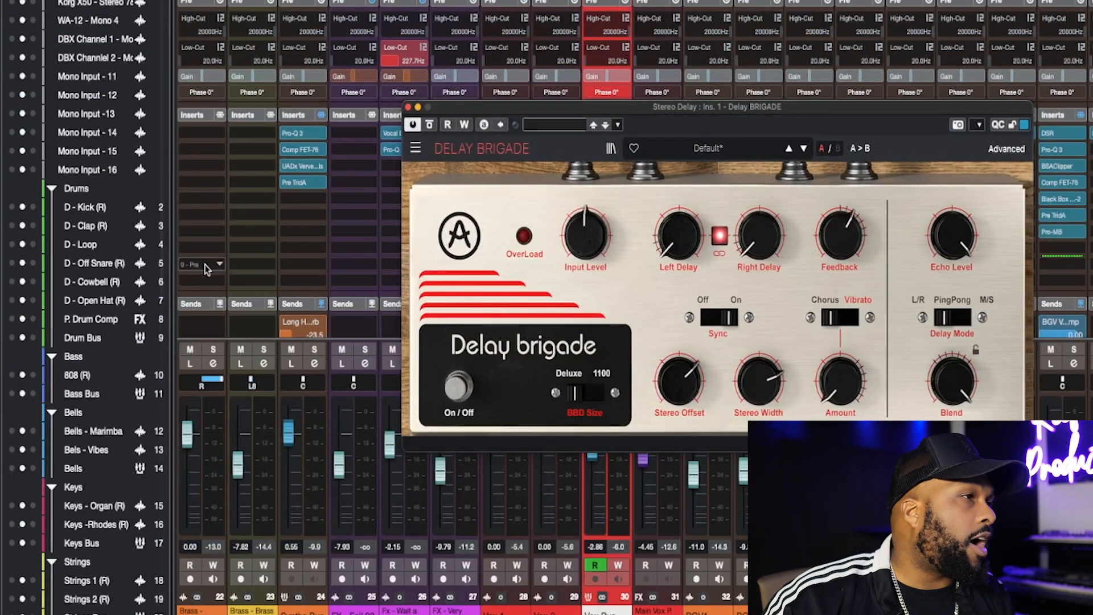
pyautogui.press('F3')
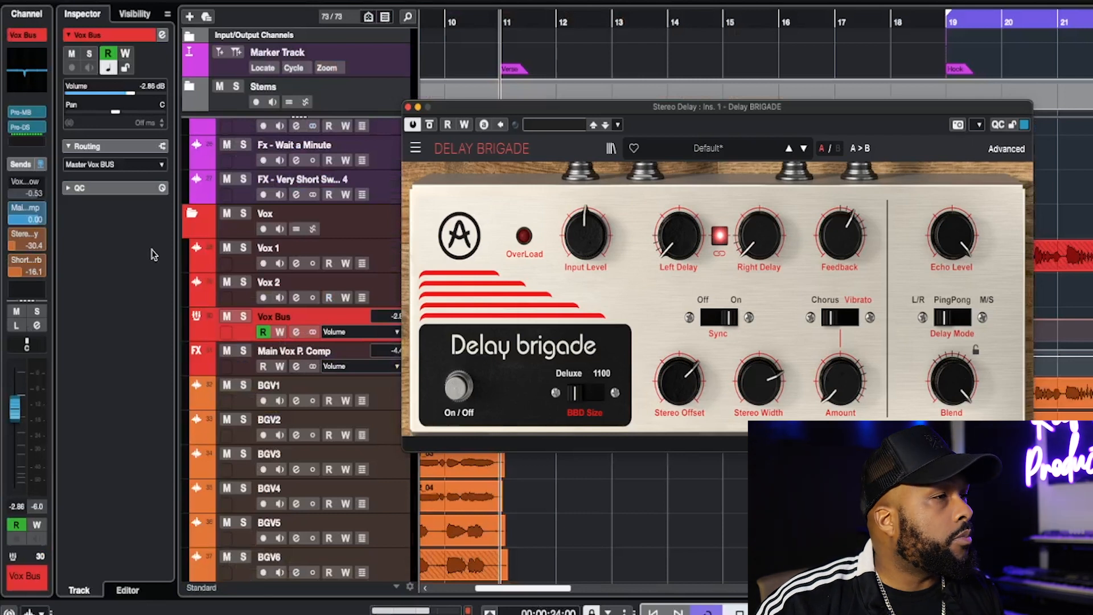
pyautogui.moveTo(539, 112); pyautogui.dragTo(726, 51)
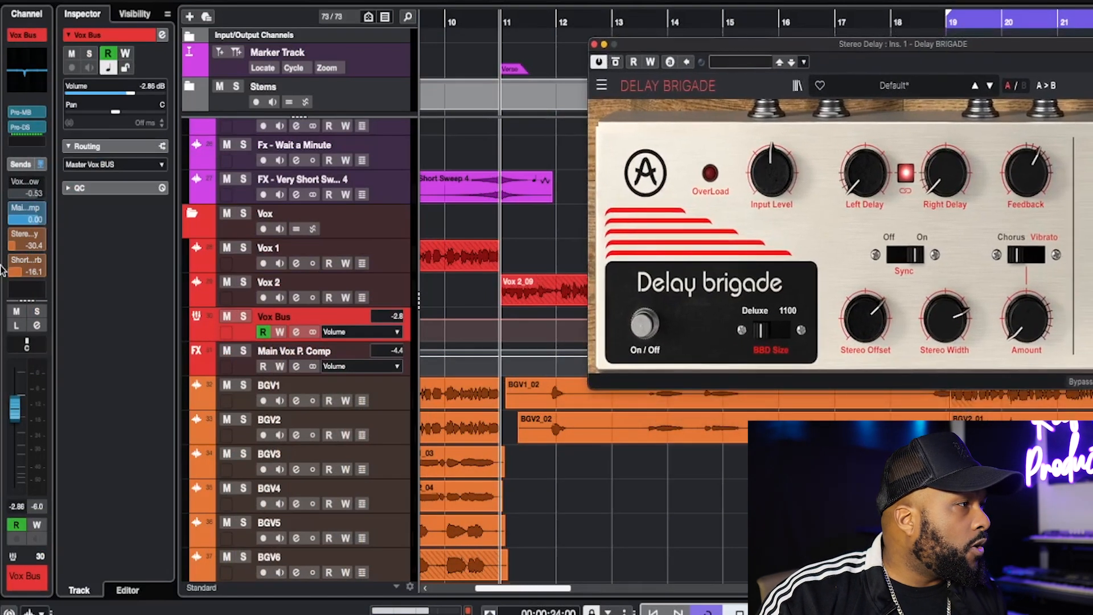
# Step: Solo the Vox Bus and compare the verse vocals from bar 11 with its Stereo Delay send bypassed and active
pyautogui.click(244, 316)
pyautogui.press('space')
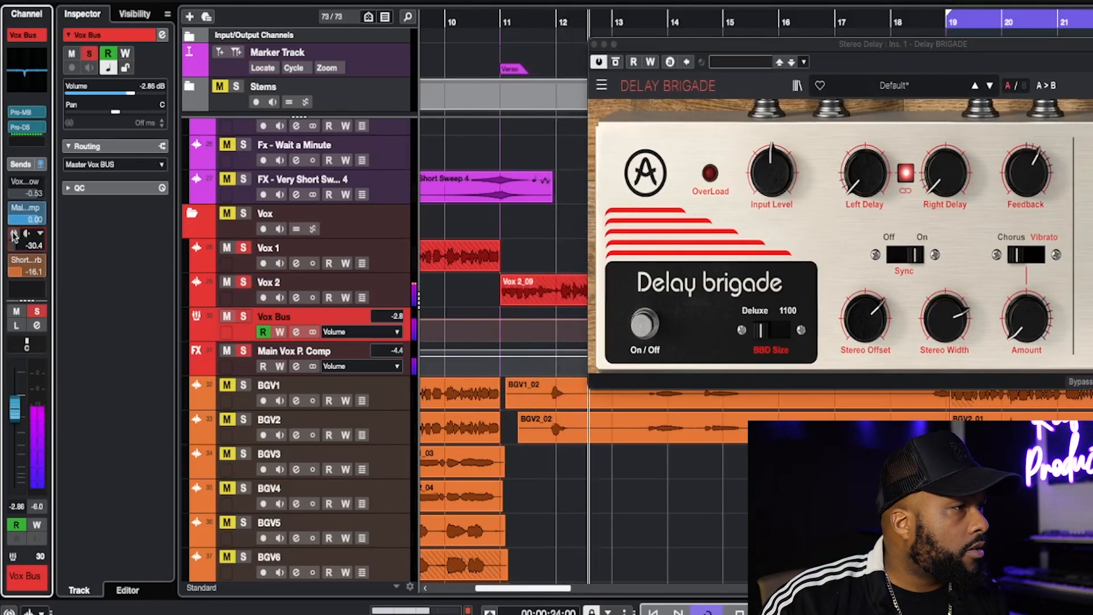
pyautogui.press('space')
pyautogui.press('space')
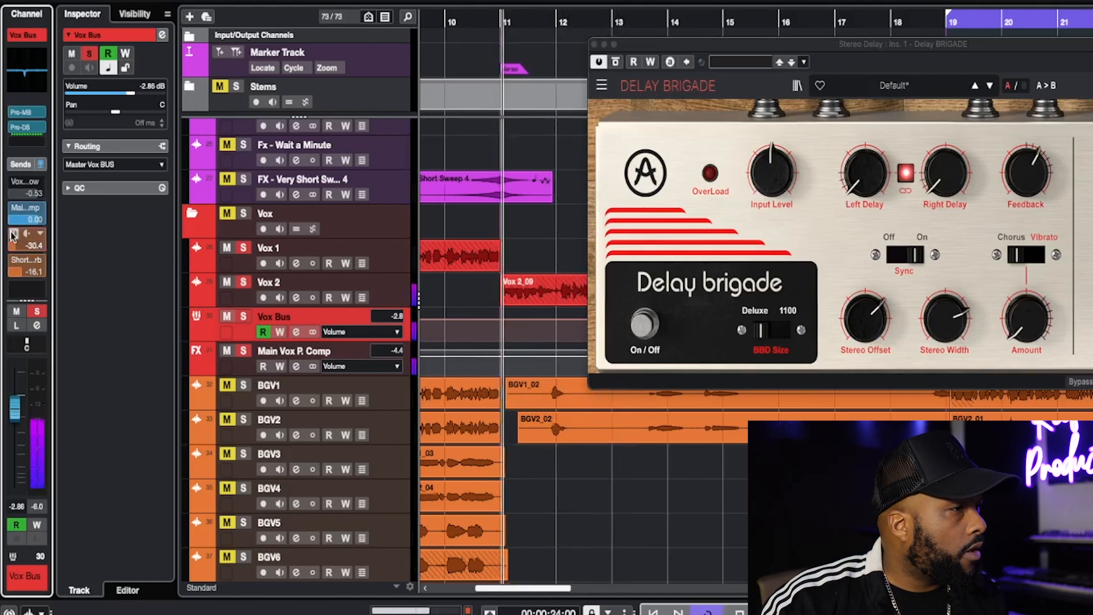
# Step: Adjust the Vox Bus send to Stereo Delay to -25.5 dB while playing the verse, and close Delay BRIGADE
pyautogui.press('space')
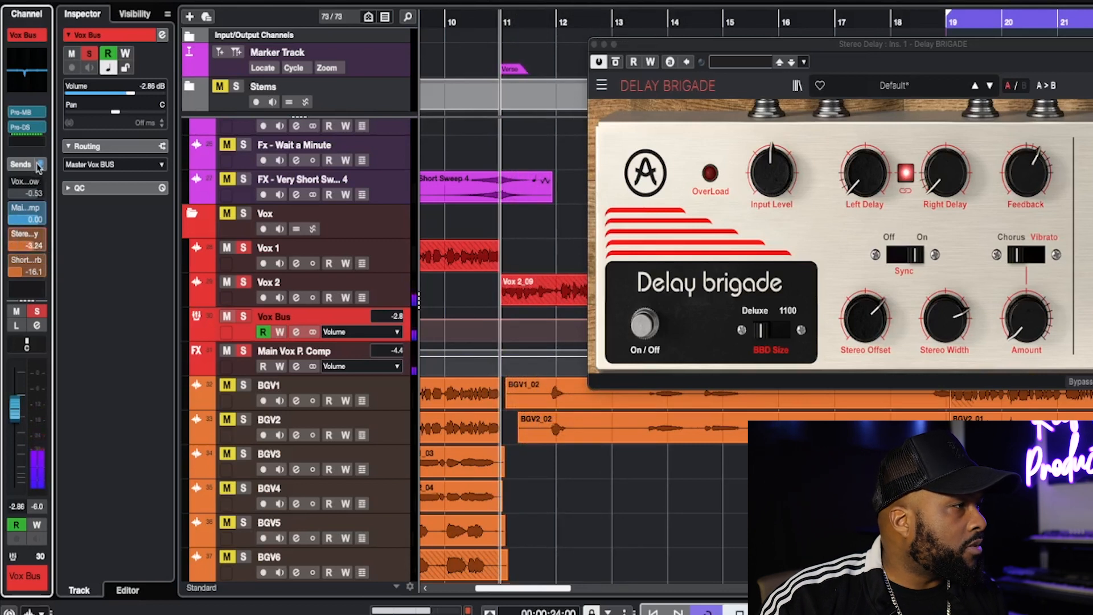
pyautogui.press('space')
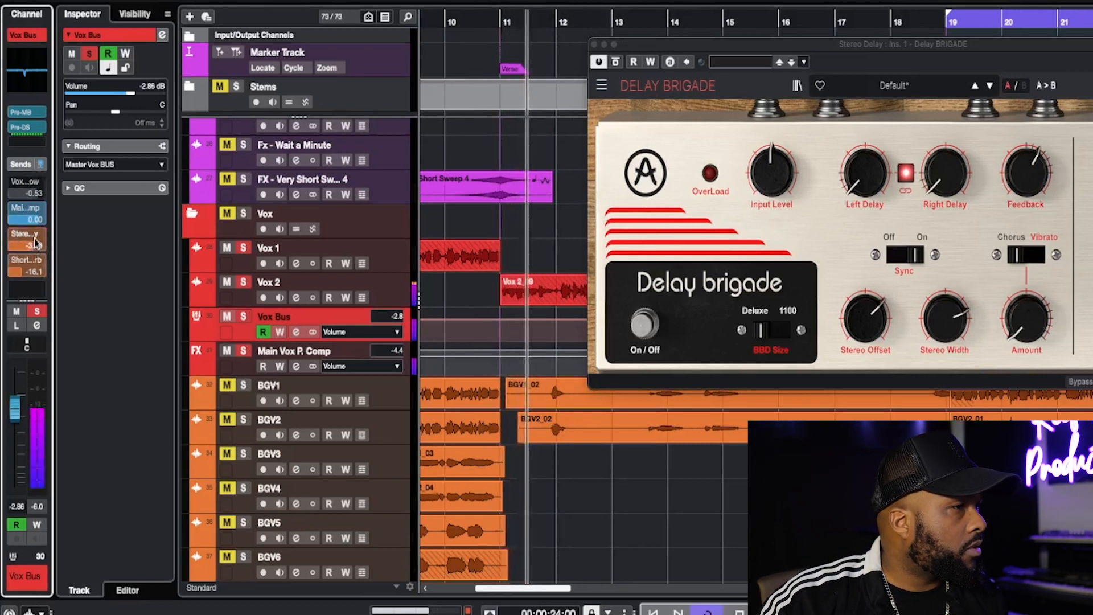
pyautogui.moveTo(35, 243); pyautogui.dragTo(15, 385)
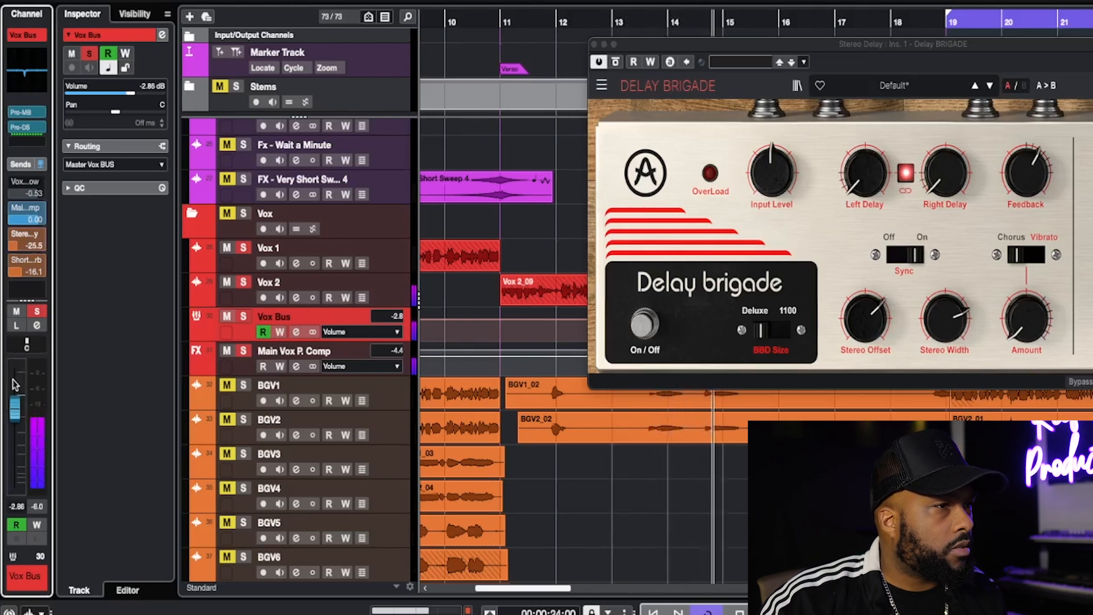
pyautogui.press('space')
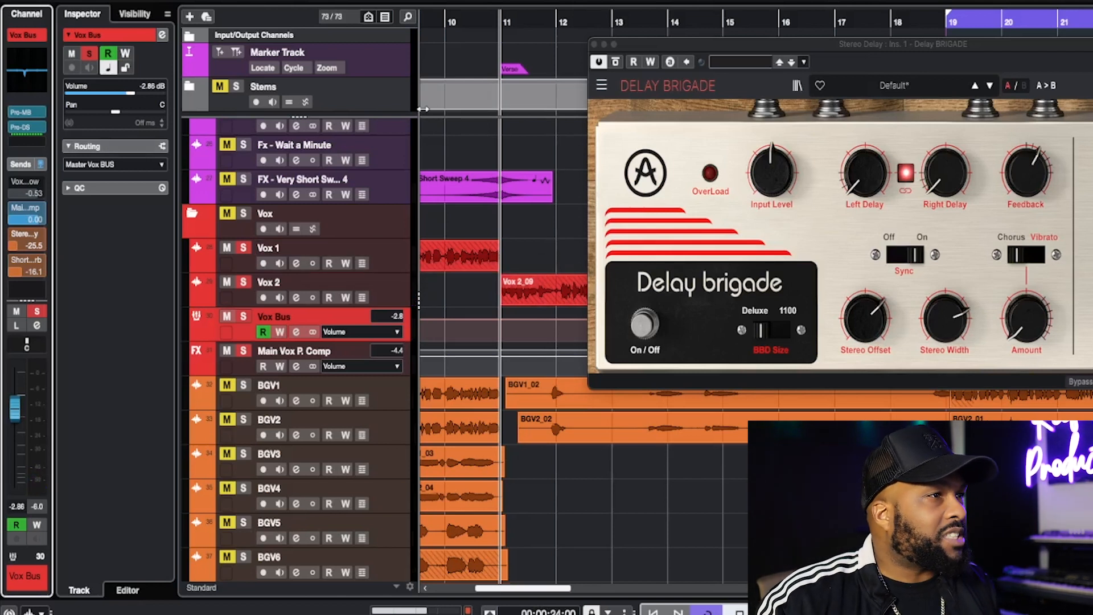
pyautogui.click(905, 131)
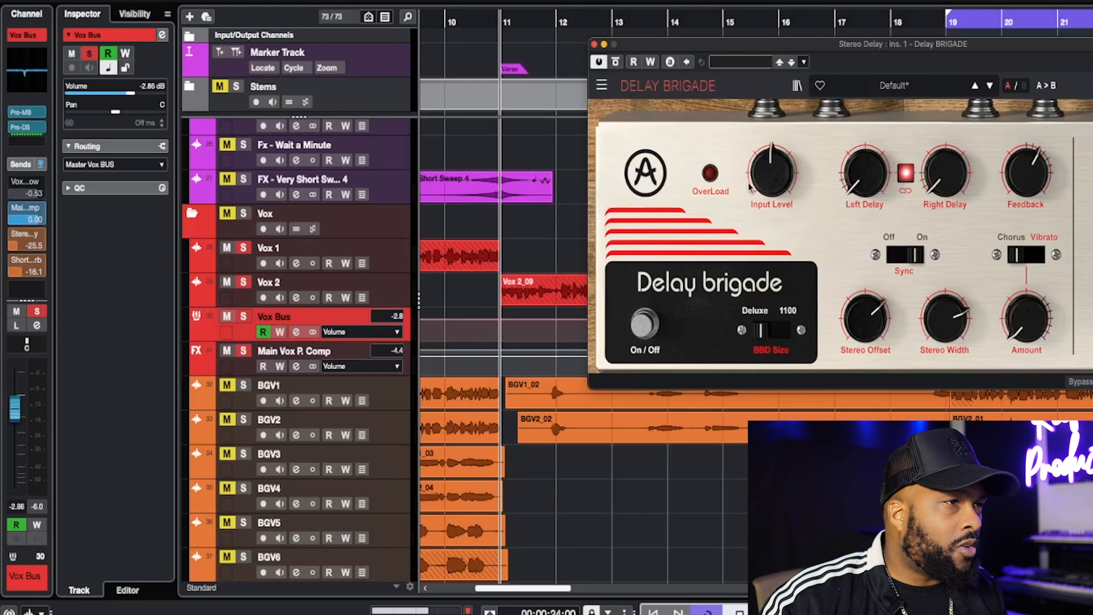
pyautogui.click(593, 45)
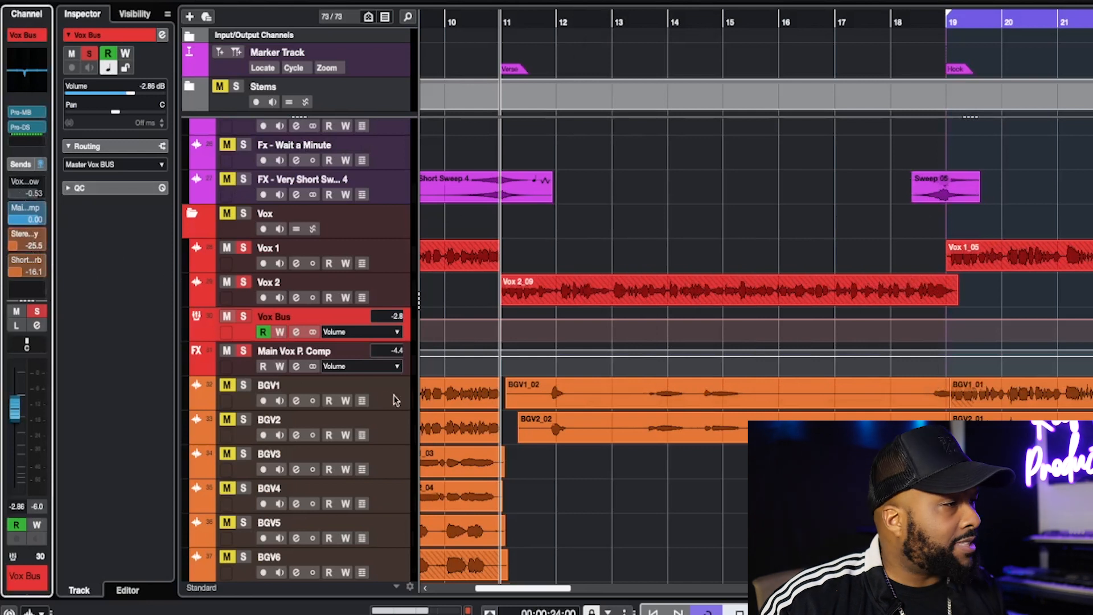
# Step: Open the ValhallaVintageVerb insert on the Short Vox Verb channel and move its window clear of the track list
pyautogui.scroll(-6, 359, 437)
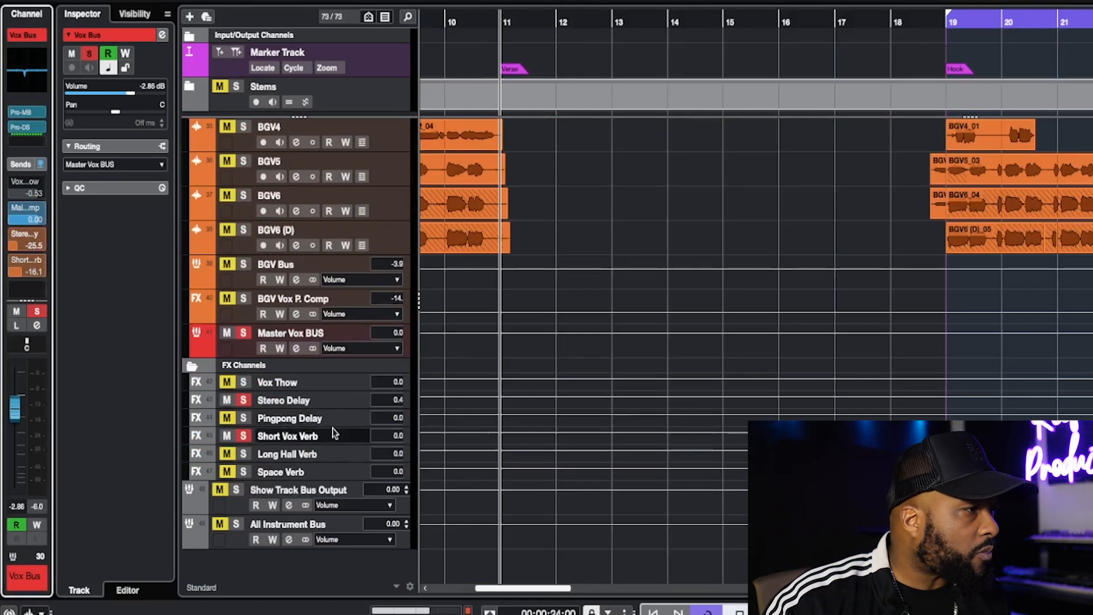
pyautogui.click(334, 436)
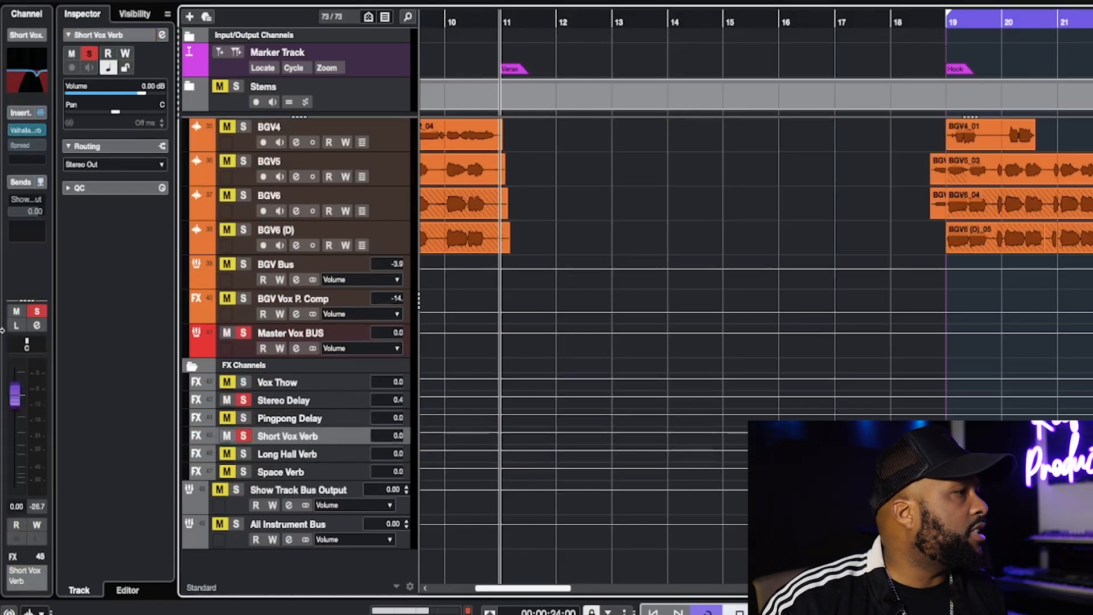
pyautogui.click(27, 130)
pyautogui.click(726, 7)
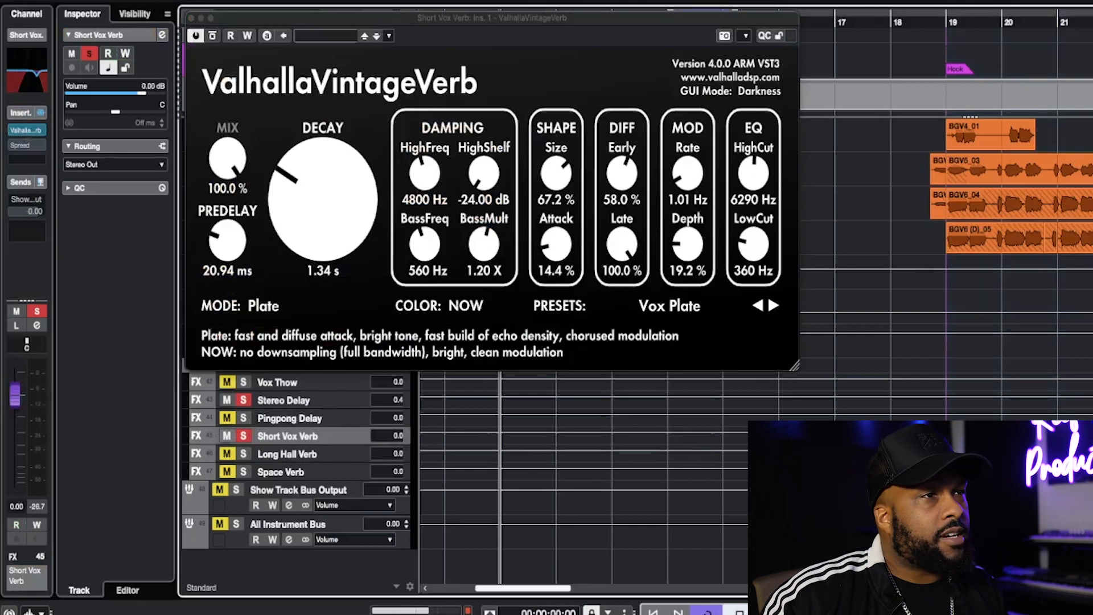
pyautogui.scroll(-1, 868, 230)
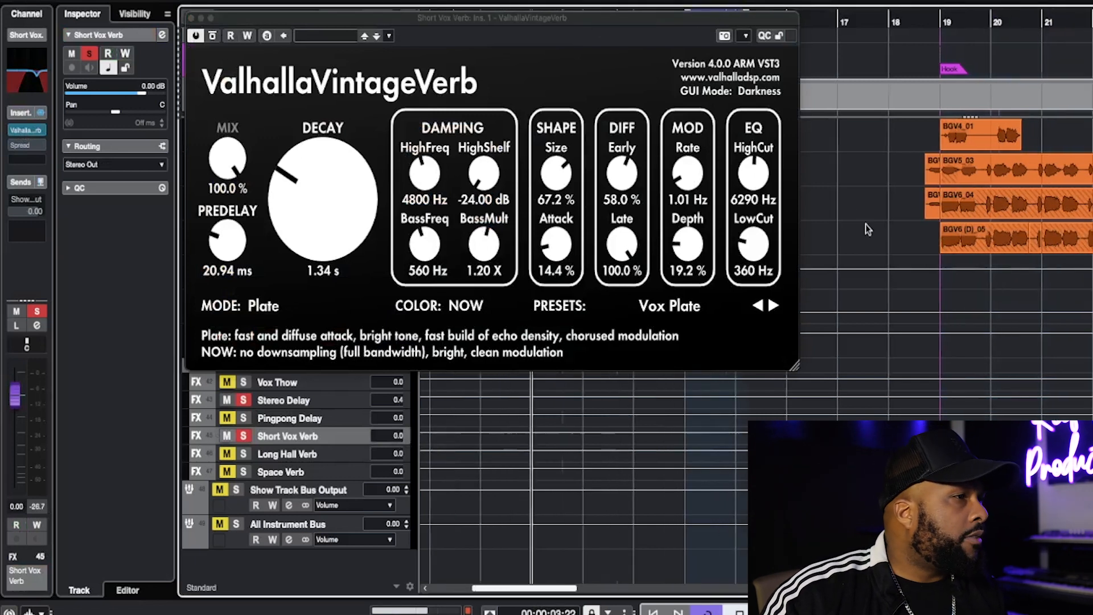
pyautogui.scroll(3, 839, 377)
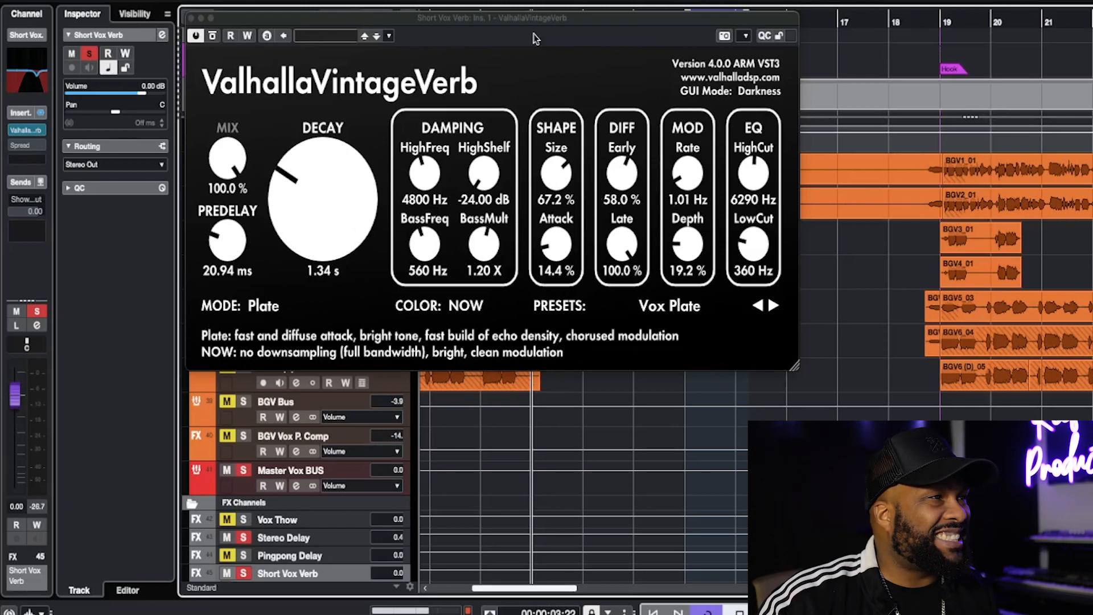
pyautogui.moveTo(536, 22); pyautogui.dragTo(1027, 101)
pyautogui.scroll(6, 622, 272)
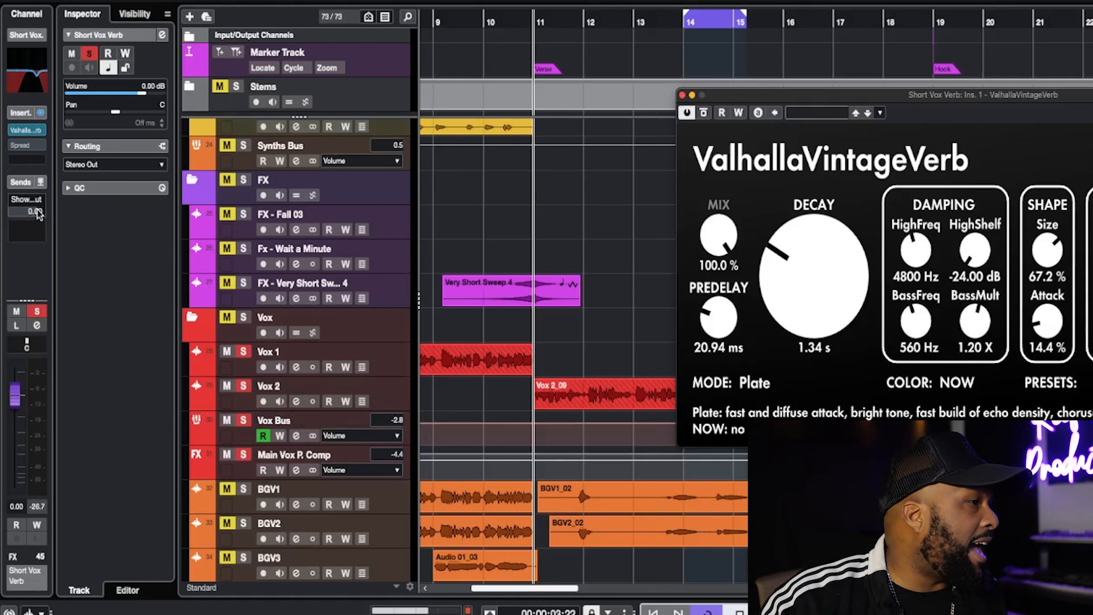
# Step: Compare the soloed verse vocals from bar 11 with the Vox Bus send to Short Vox Verb bypassed and active
pyautogui.click(401, 429)
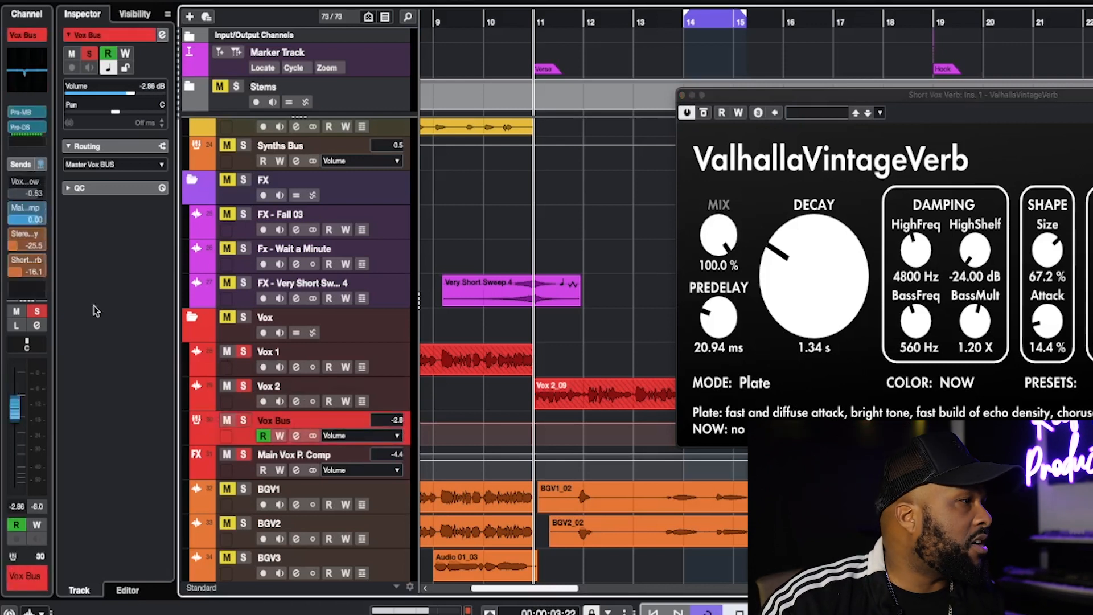
pyautogui.click(12, 262)
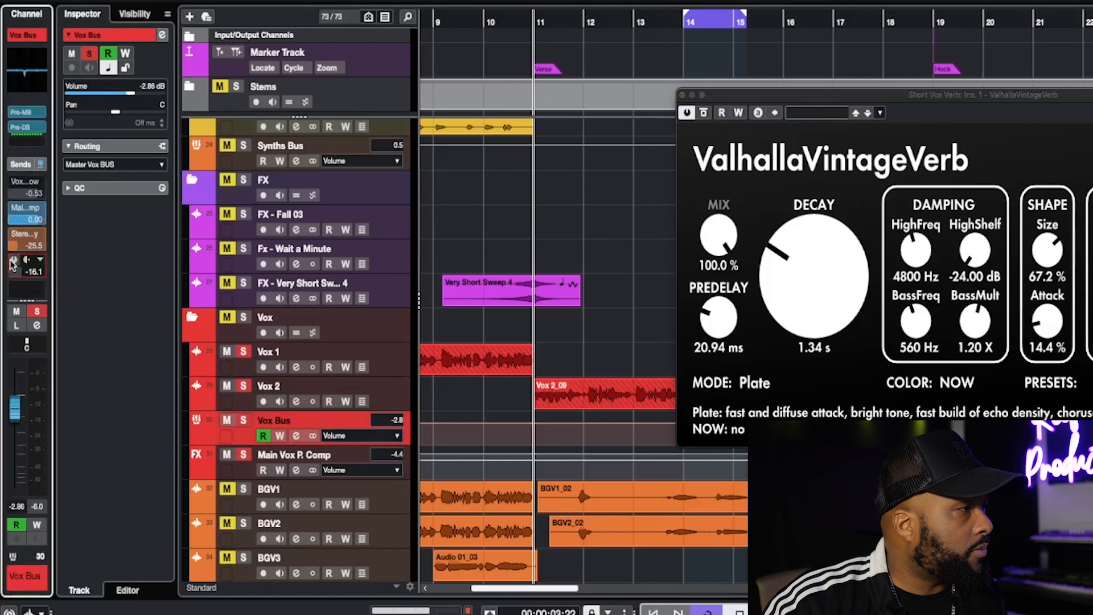
pyautogui.press('space')
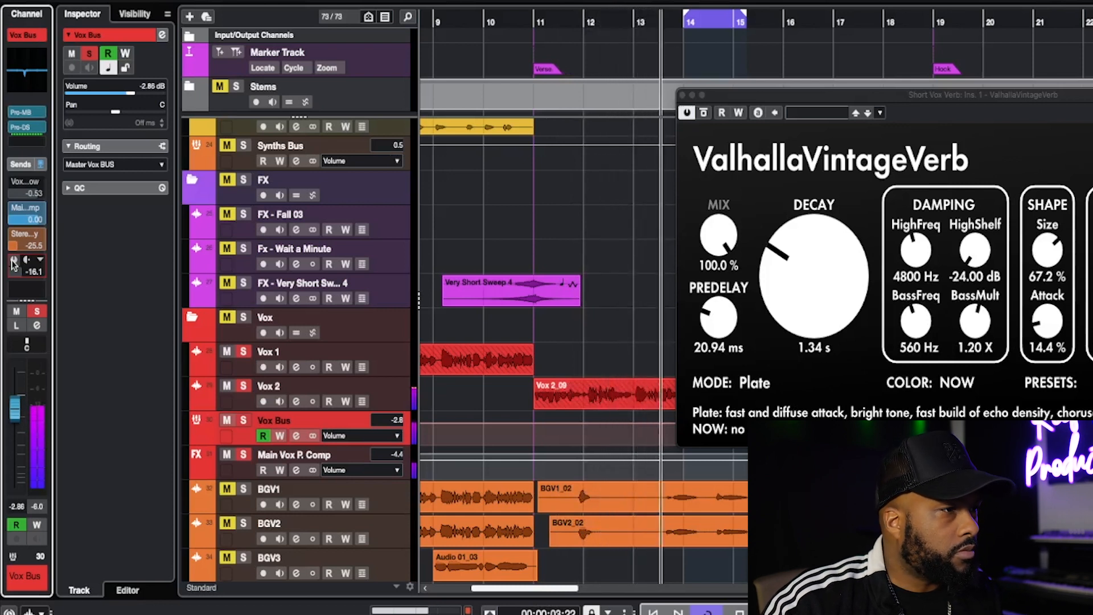
pyautogui.press('space')
pyautogui.click(13, 260)
pyautogui.press('space')
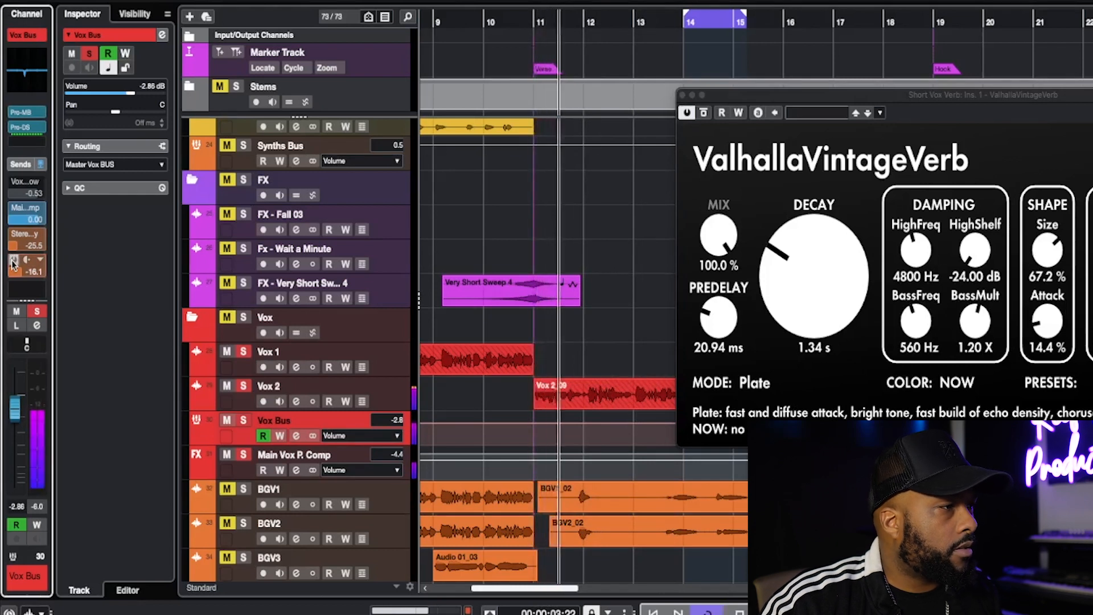
pyautogui.scroll(-10, 353, 415)
pyautogui.scroll(2, 353, 418)
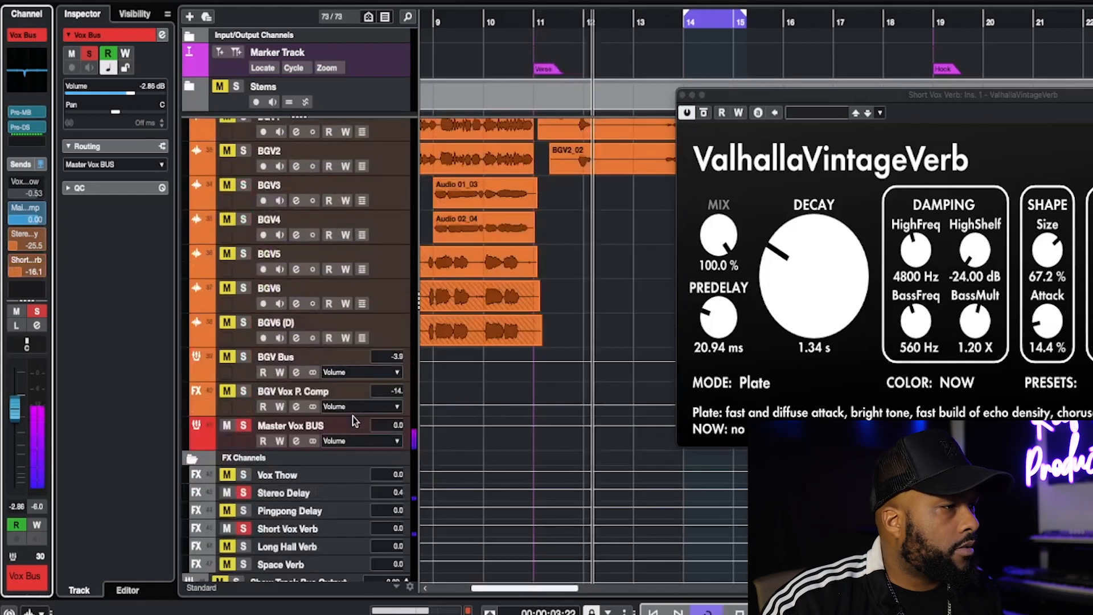
pyautogui.scroll(8, 353, 418)
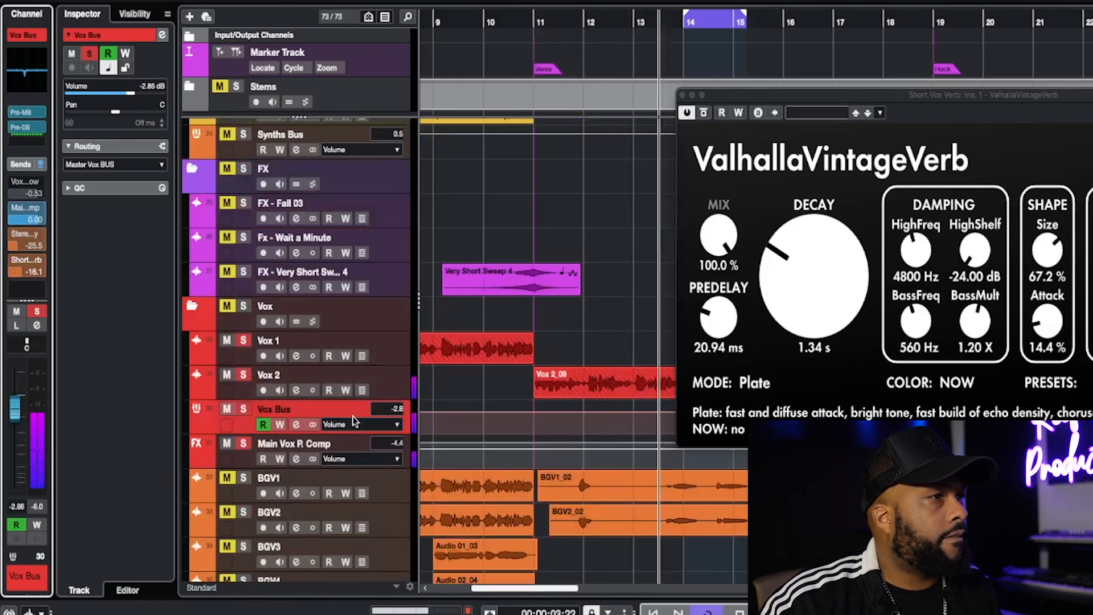
pyautogui.press('space')
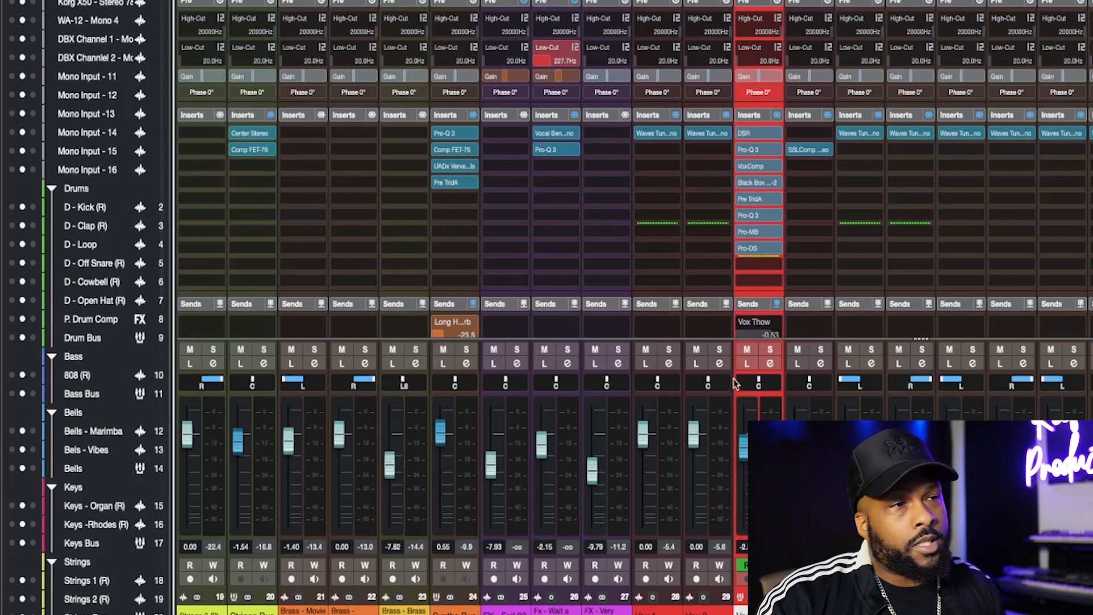
# Step: Open the soothe2 insert on the Master Vox BUS channel in the mixer and move its window up for a clear view
pyautogui.hscroll(-3, 904, 375)
pyautogui.hscroll(6, 904, 371)
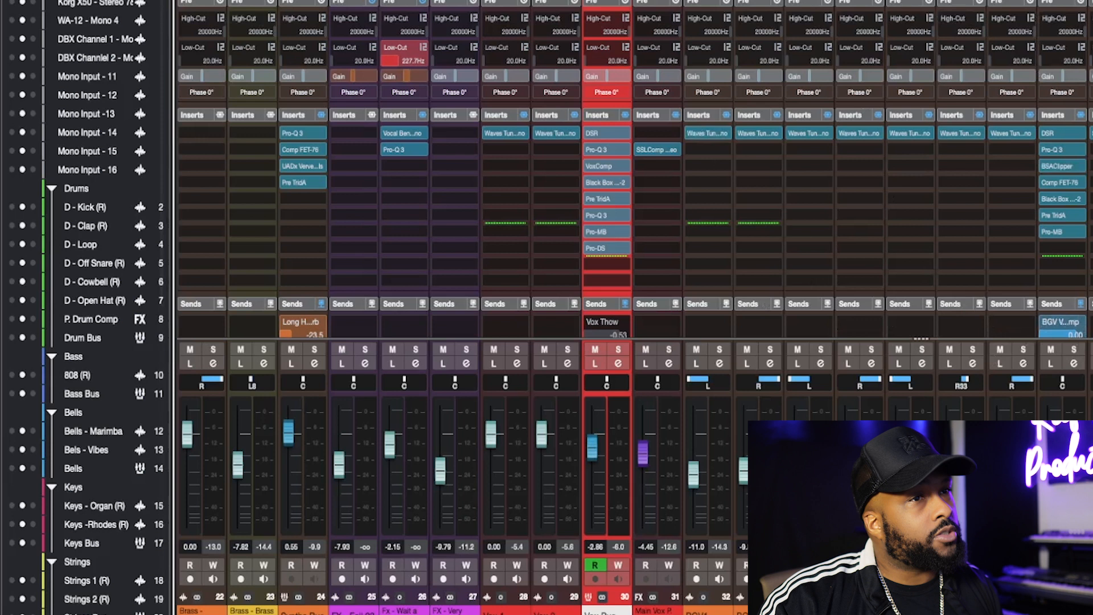
pyautogui.doubleClick(1091, 132)
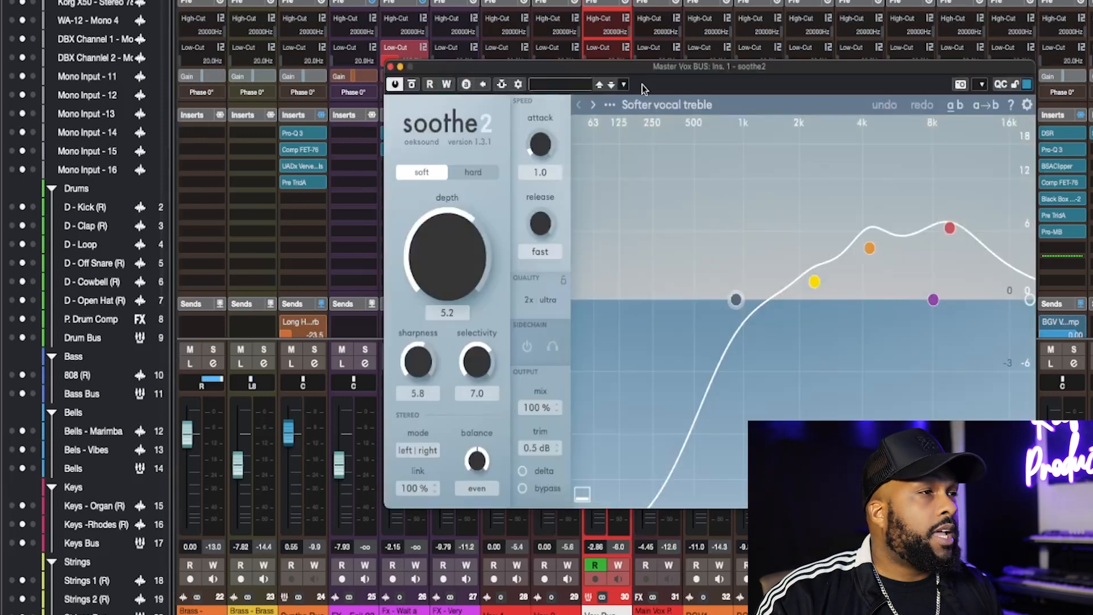
pyautogui.moveTo(530, 76); pyautogui.dragTo(564, 43)
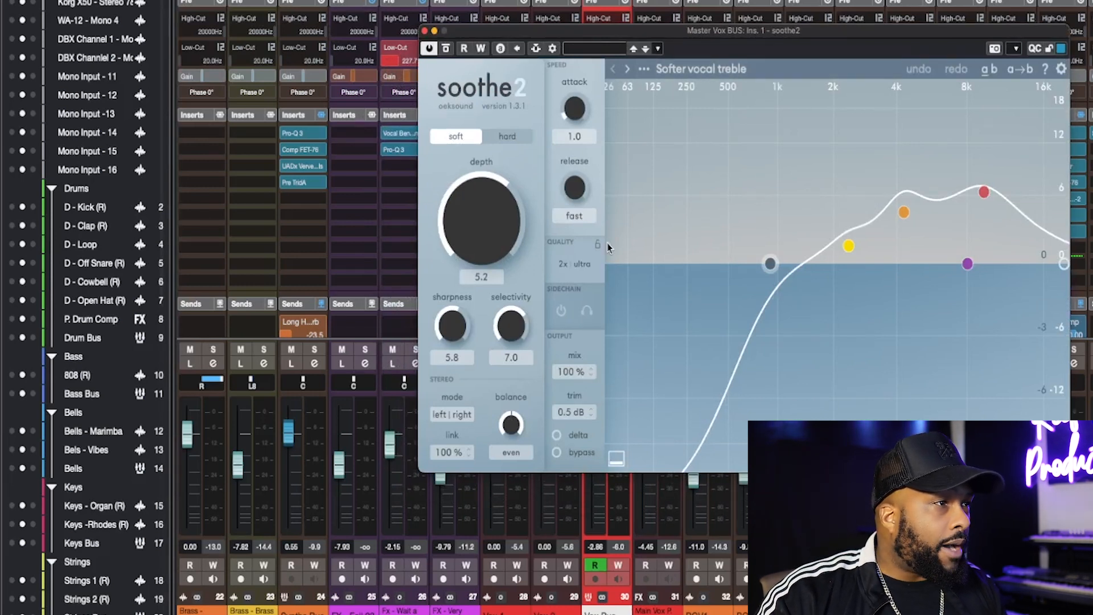
# Step: Examine the oversampling and resolution quality settings of soothe2 on the Master Vox BUS, leaving them at 2x and ultra
pyautogui.click(580, 266)
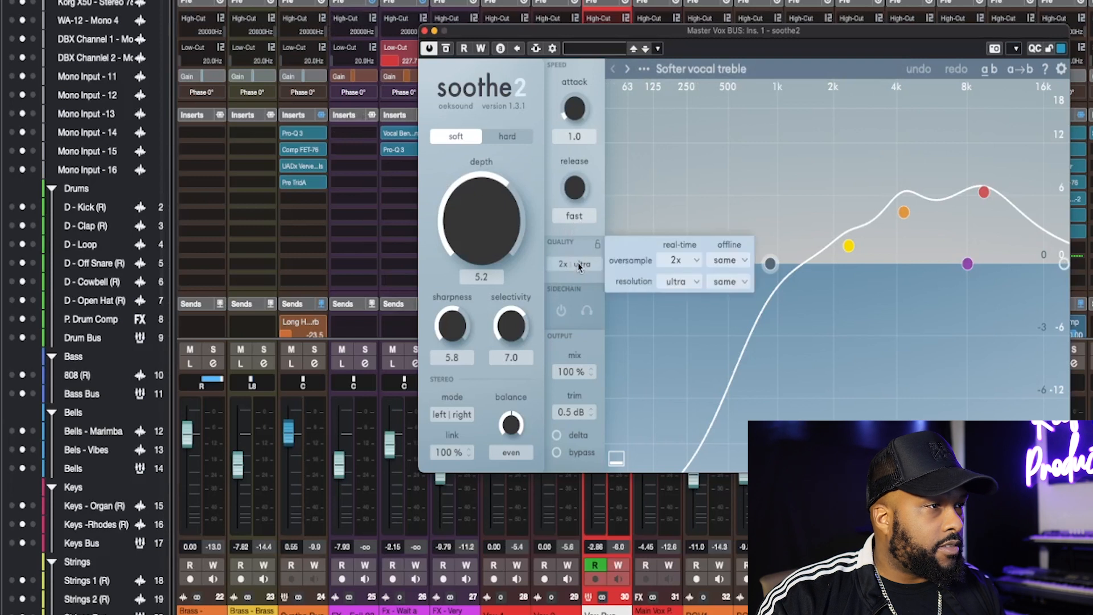
pyautogui.click(686, 283)
pyautogui.click(686, 283)
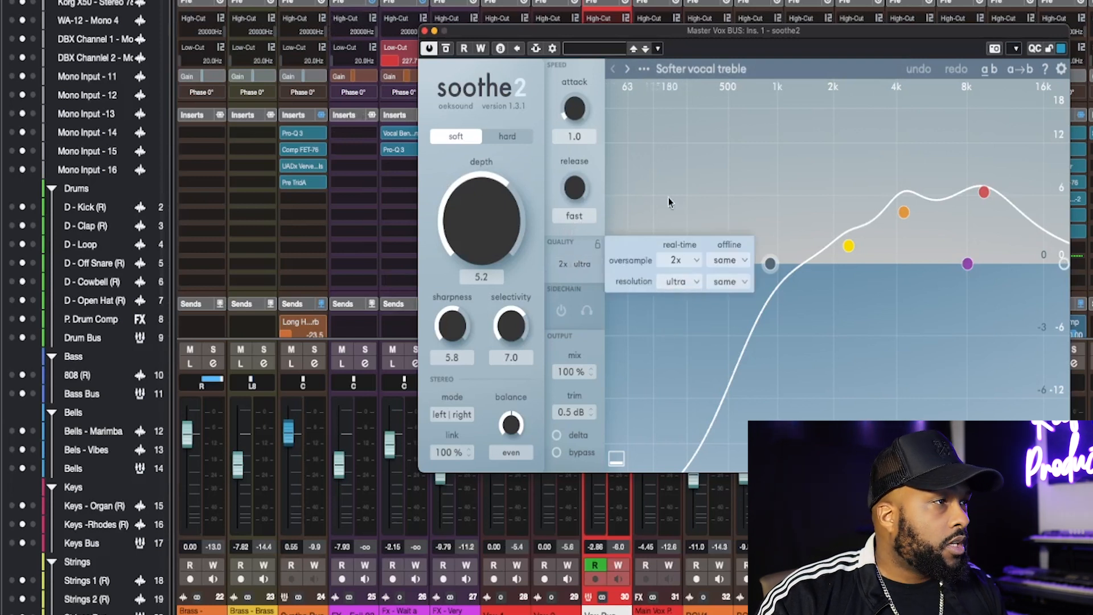
pyautogui.click(519, 155)
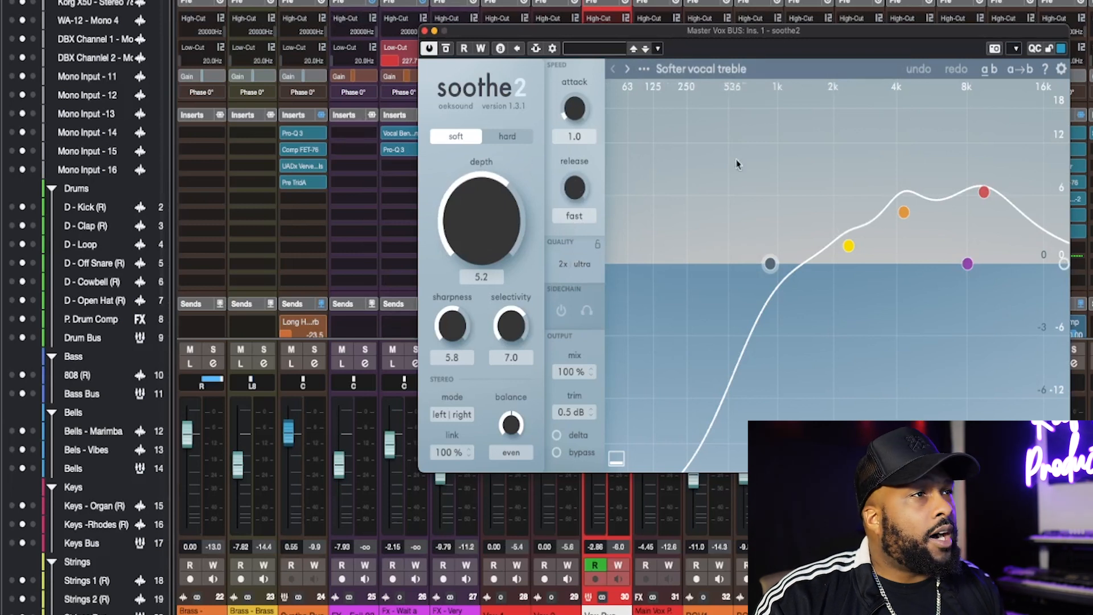
# Step: Compare the vocal playback with soothe2 on the Master Vox BUS bypassed and active, leaving the insert active and playback stopped
pyautogui.moveTo(713, 32); pyautogui.dragTo(487, 63)
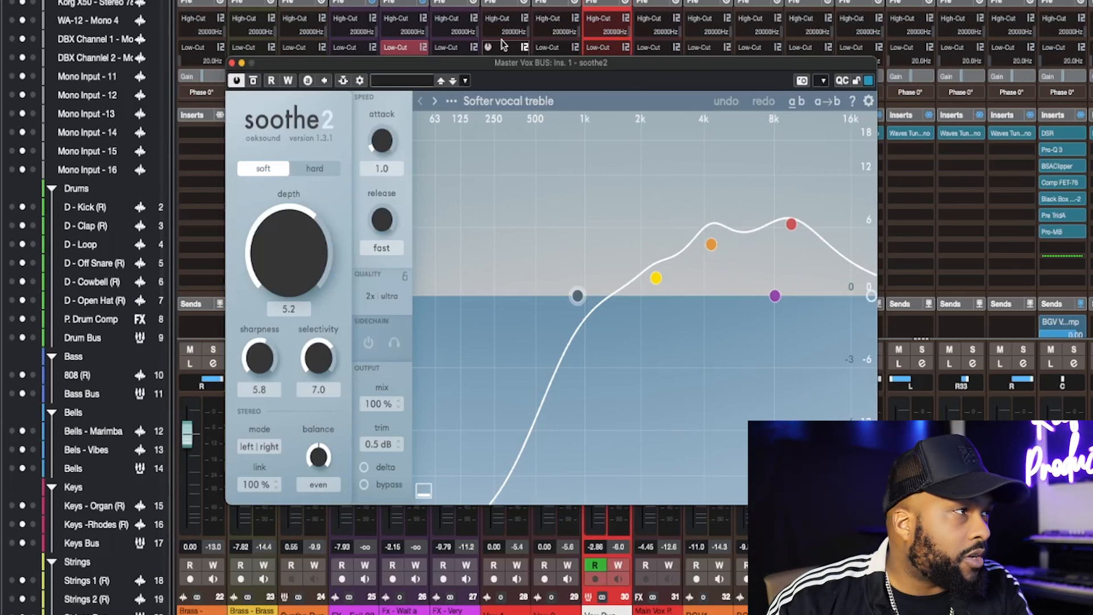
pyautogui.moveTo(306, 64); pyautogui.dragTo(391, 95)
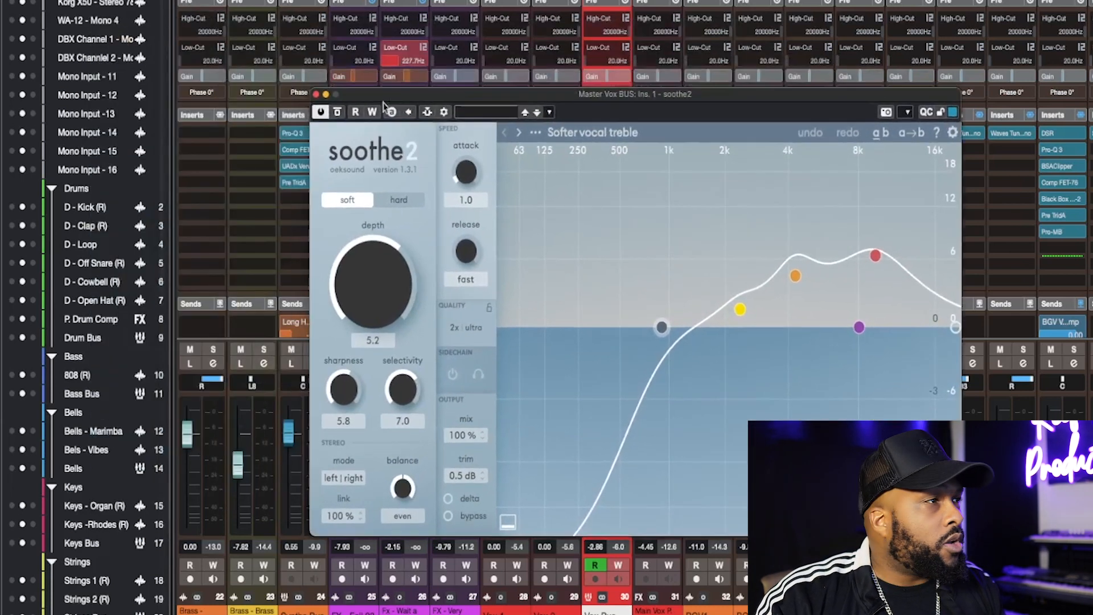
pyautogui.click(341, 113)
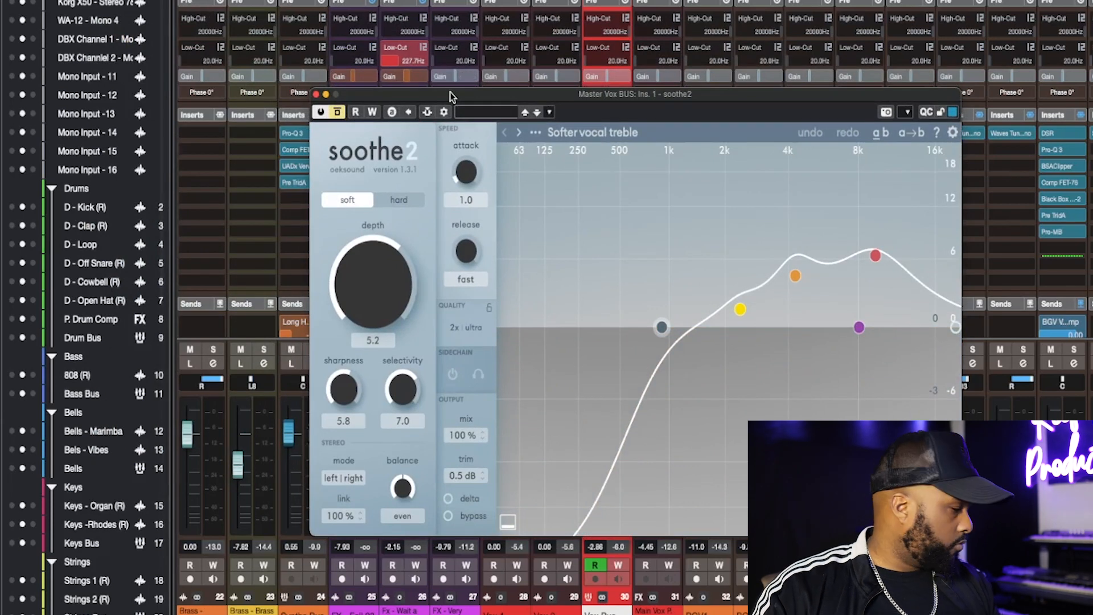
pyautogui.click(337, 113)
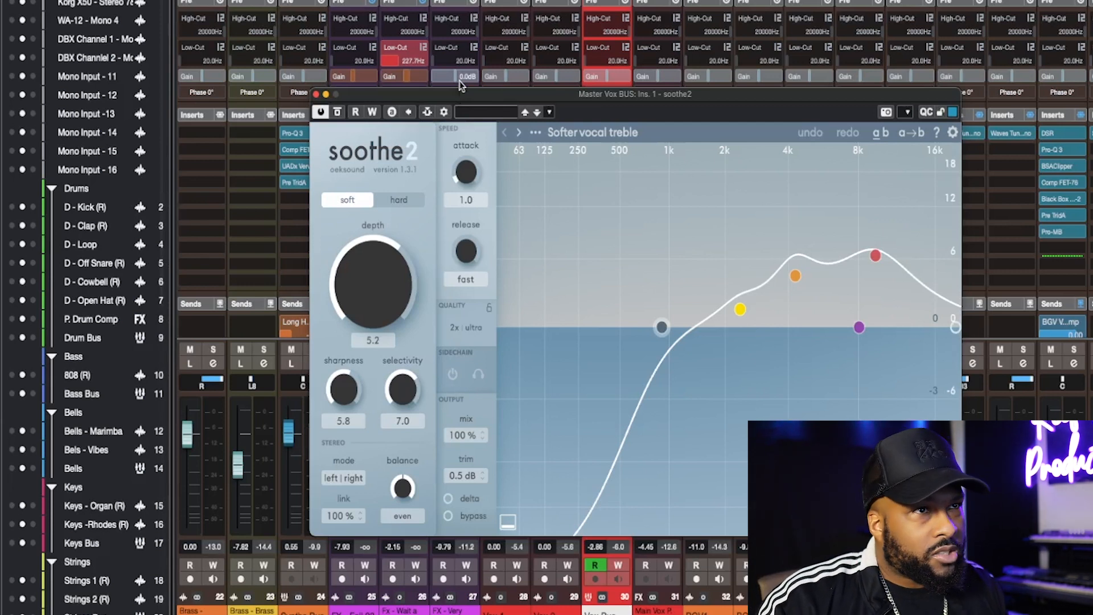
pyautogui.click(337, 112)
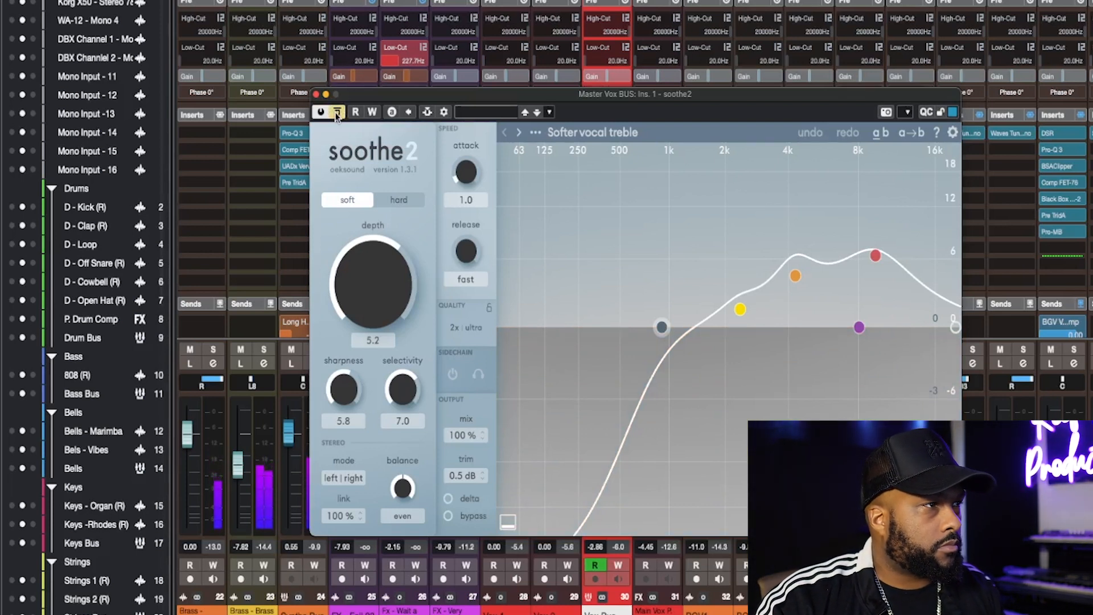
pyautogui.click(336, 112)
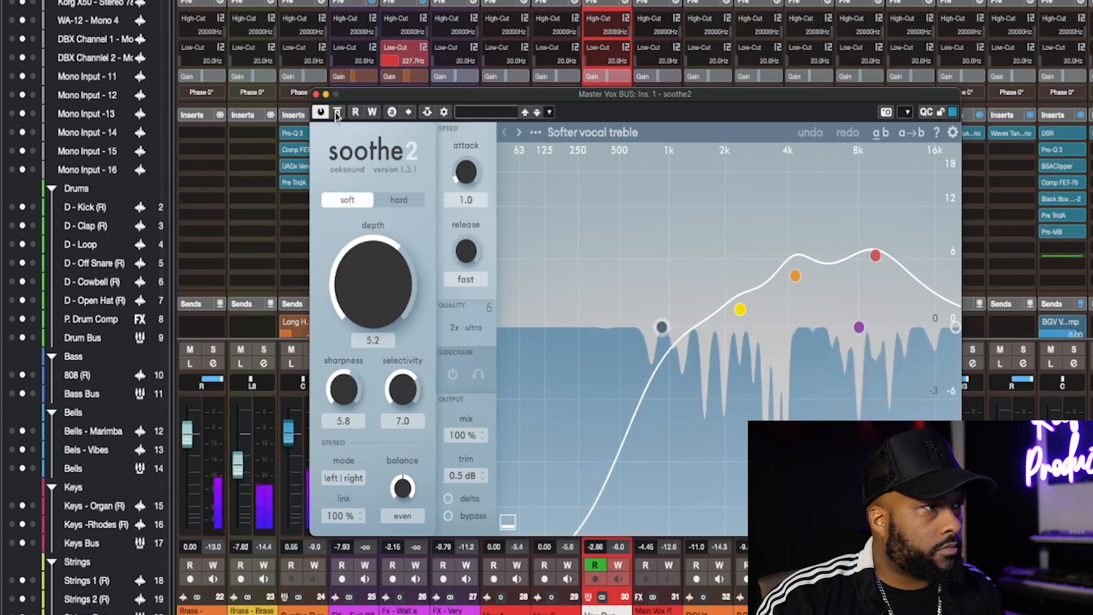
pyautogui.press('space')
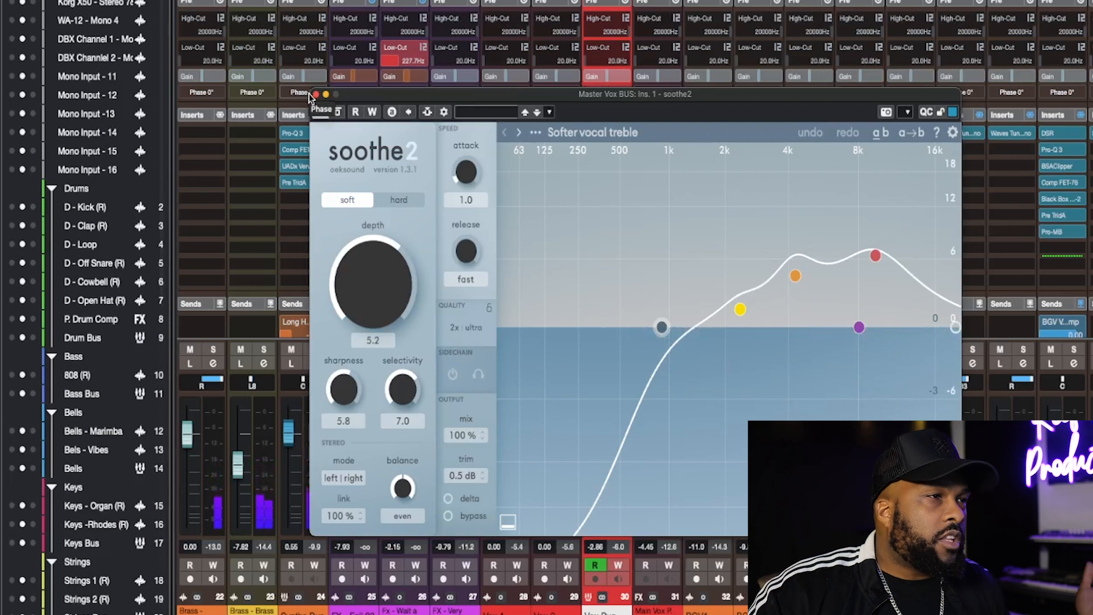